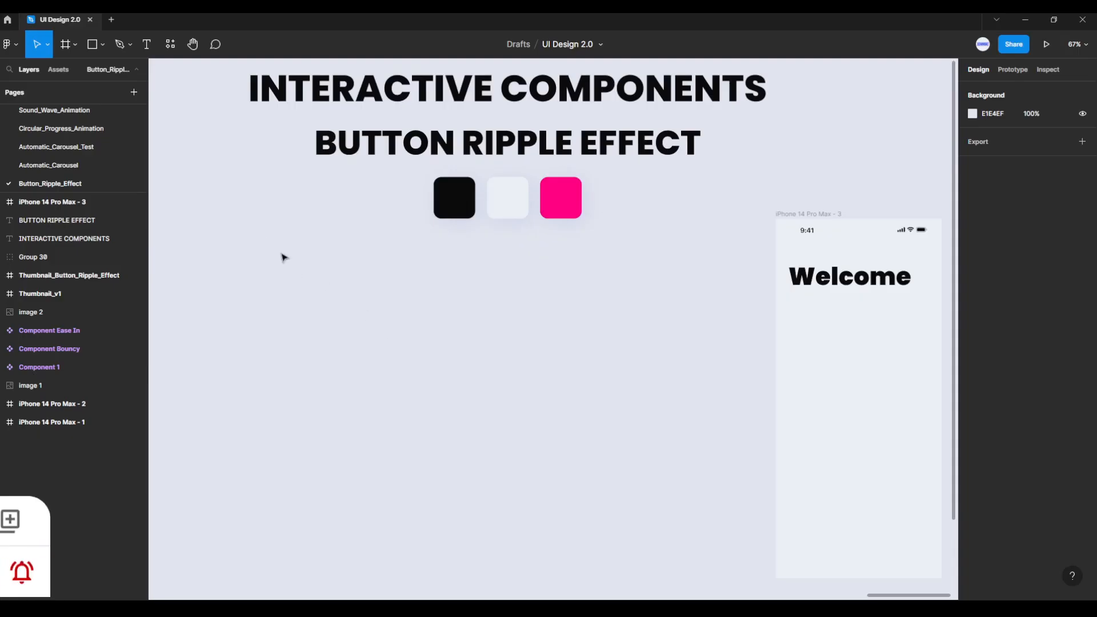
Step: Create a new frame on the empty canvas below the headings and size it to 256 × 256
{"action": "left_click", "coordinate": [75, 49]}
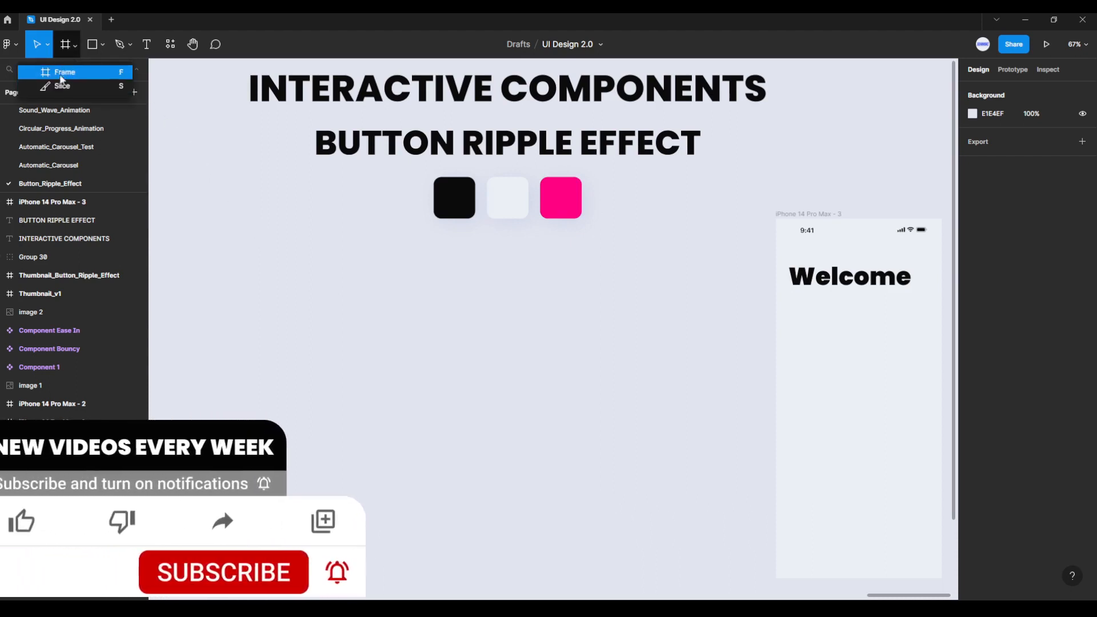
{"action": "left_click", "coordinate": [66, 72]}
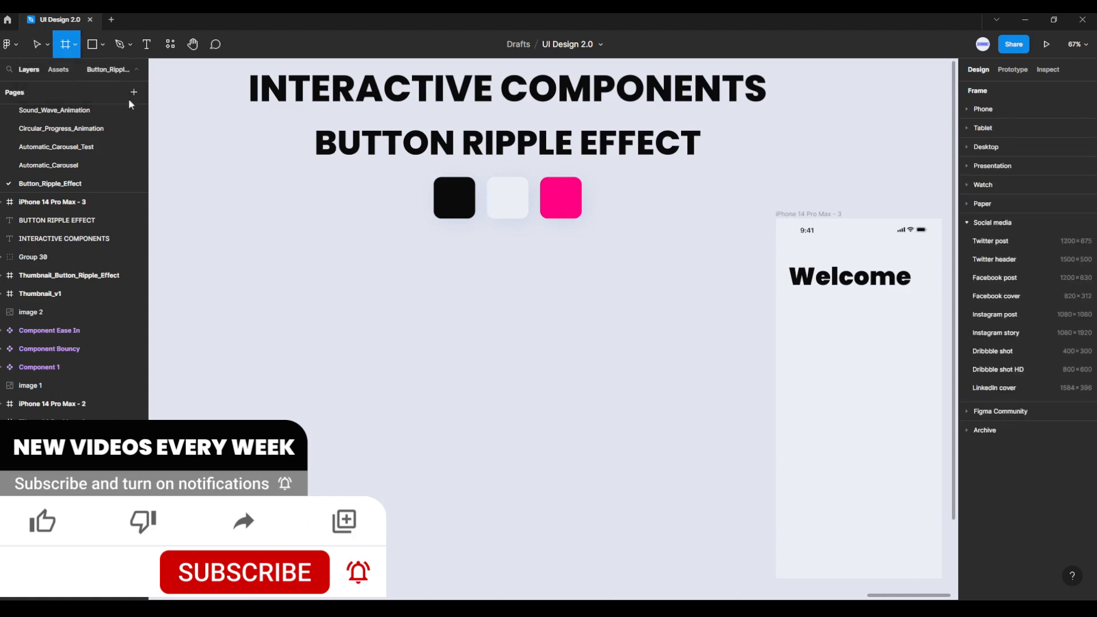
{"action": "left_click_drag", "start_coordinate": [330, 277], "coordinate": [382, 349]}
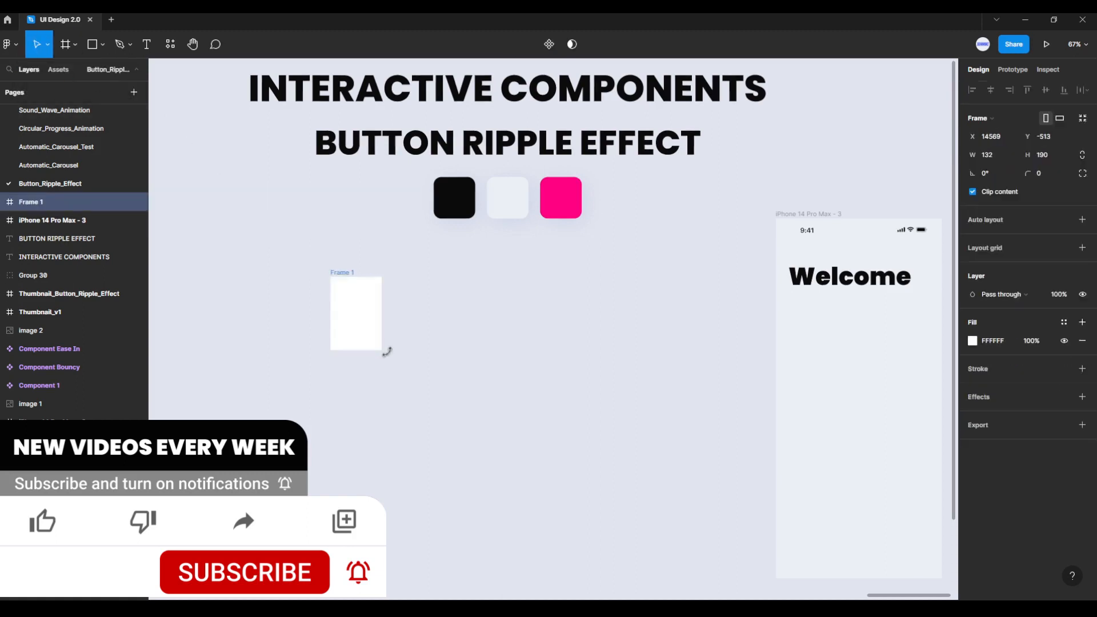
{"action": "left_click", "coordinate": [1000, 161]}
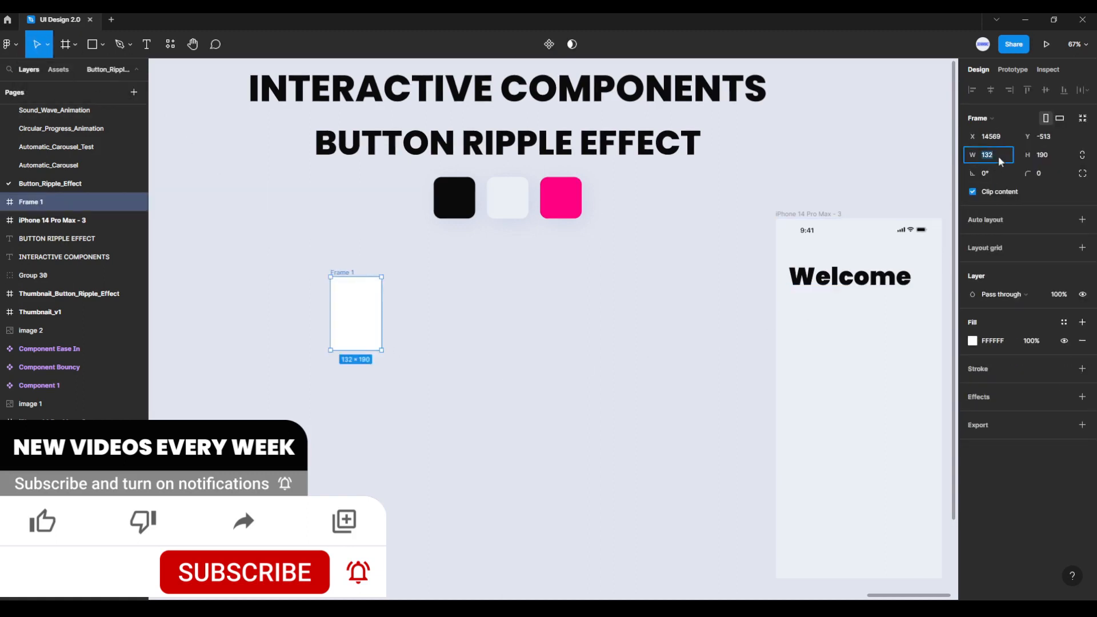
{"action": "key", "text": "Return"}
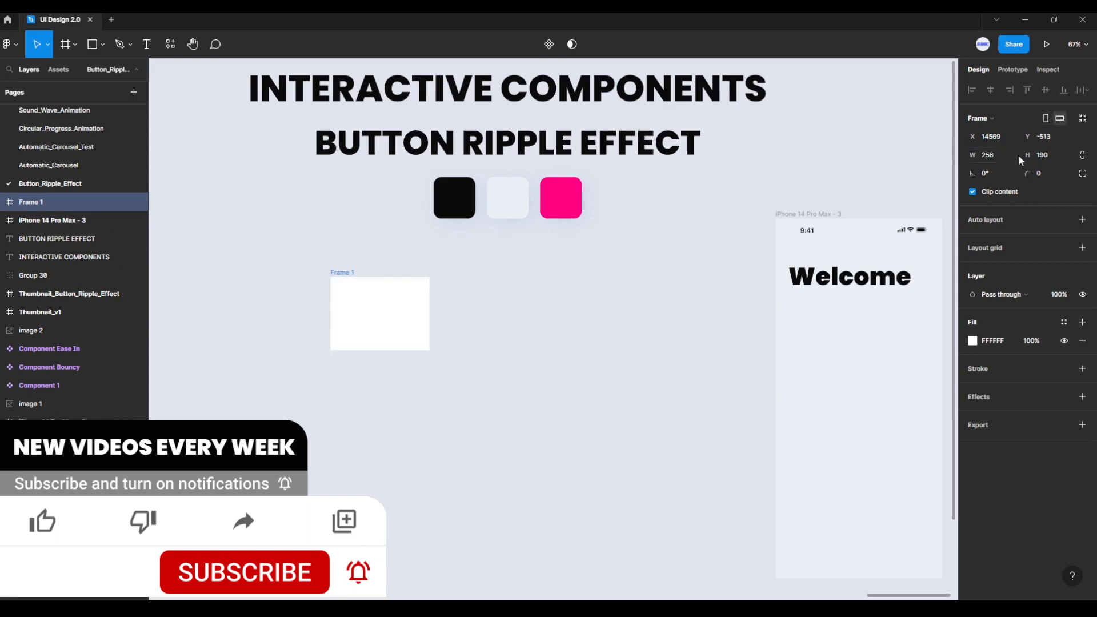
{"action": "left_click", "coordinate": [1059, 161]}
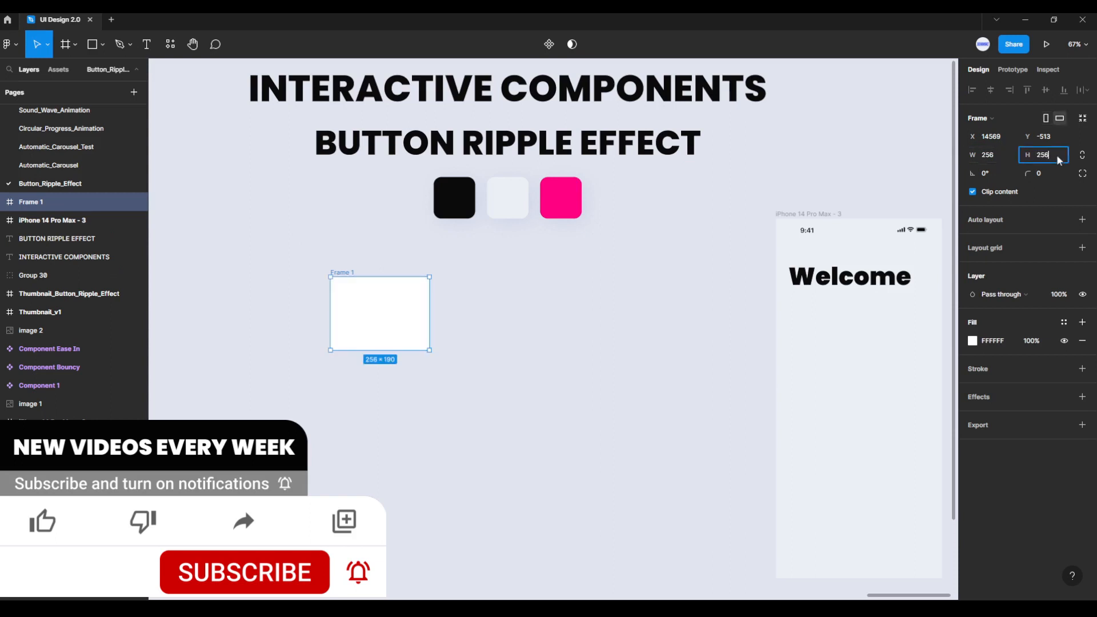
{"action": "key", "text": "Return"}
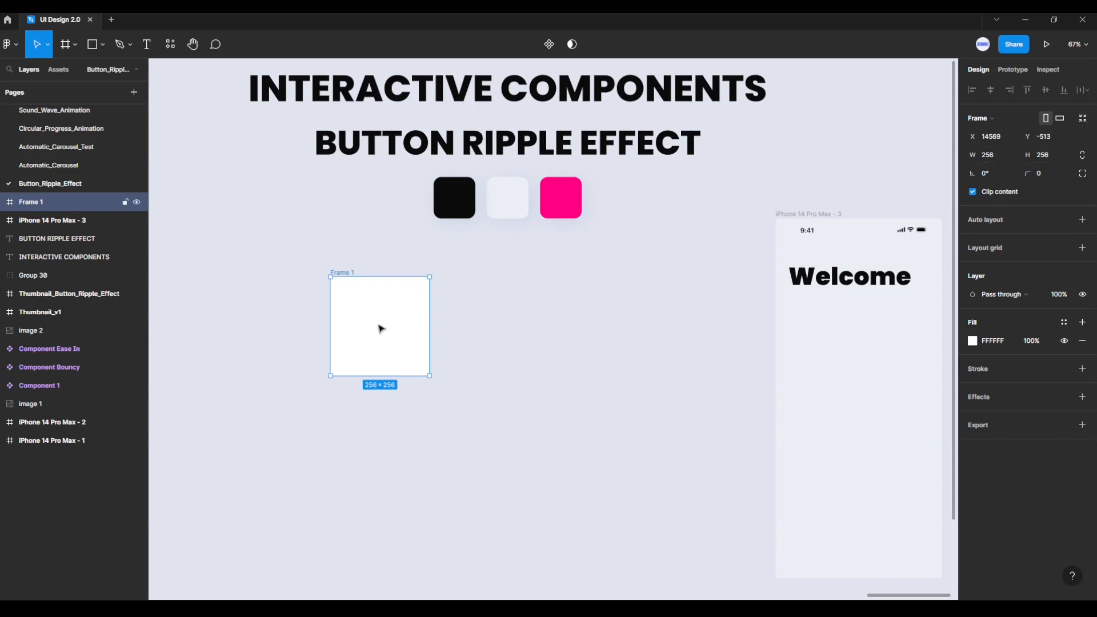
Step: Fill the frame with the light swatch colour EAEFF5 and move it to the empty canvas area left of the headings
{"action": "left_click", "coordinate": [973, 341]}
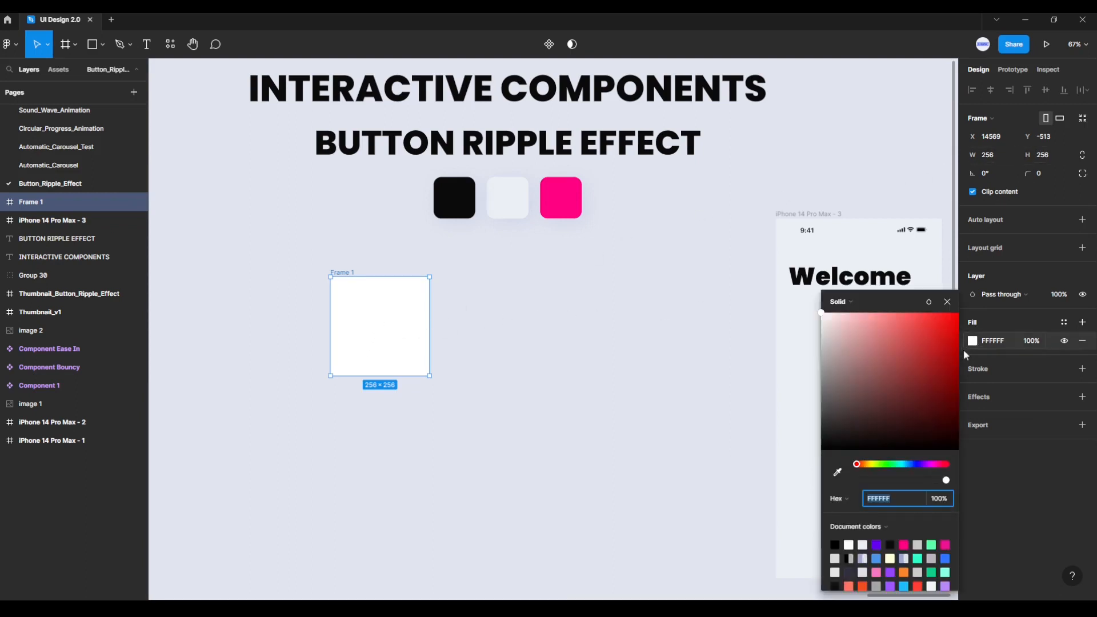
{"action": "left_click", "coordinate": [837, 472]}
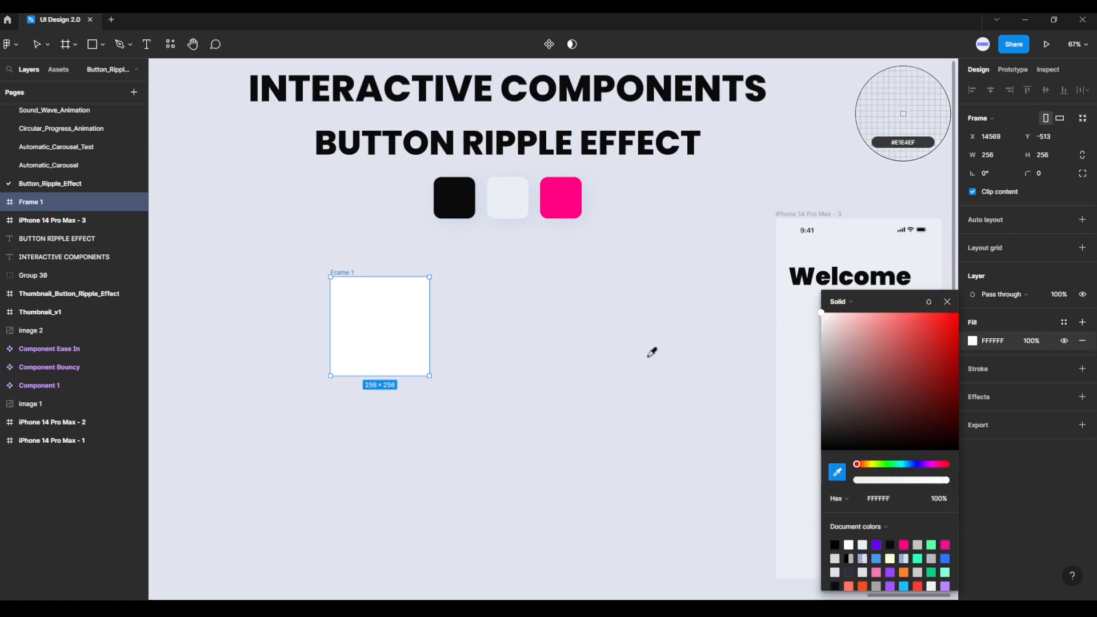
{"action": "left_click", "coordinate": [510, 198]}
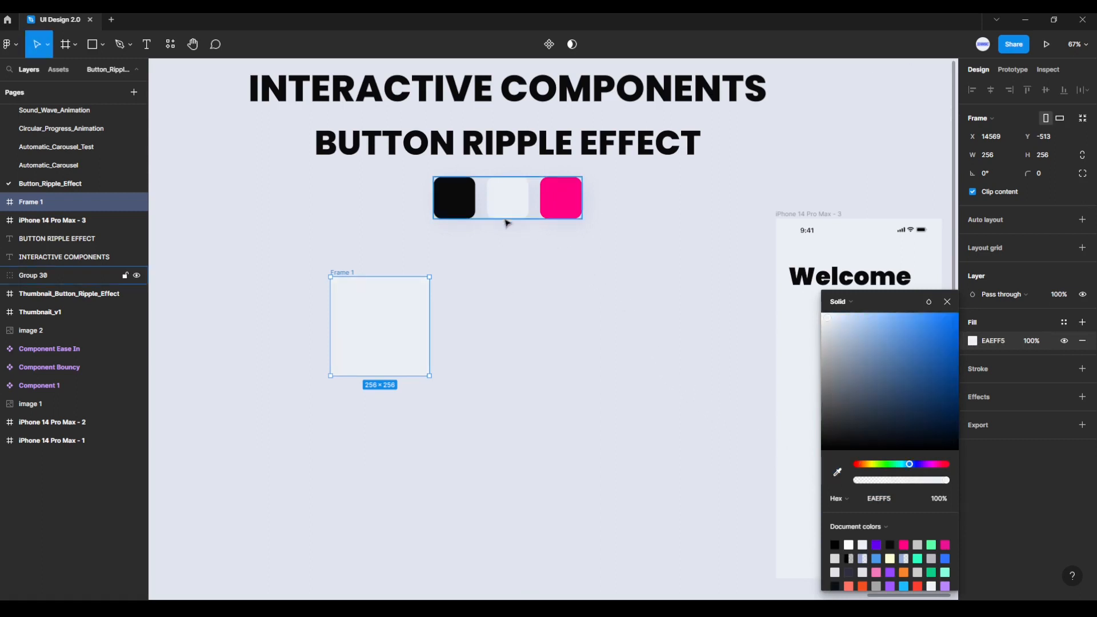
{"action": "left_click", "coordinate": [466, 318]}
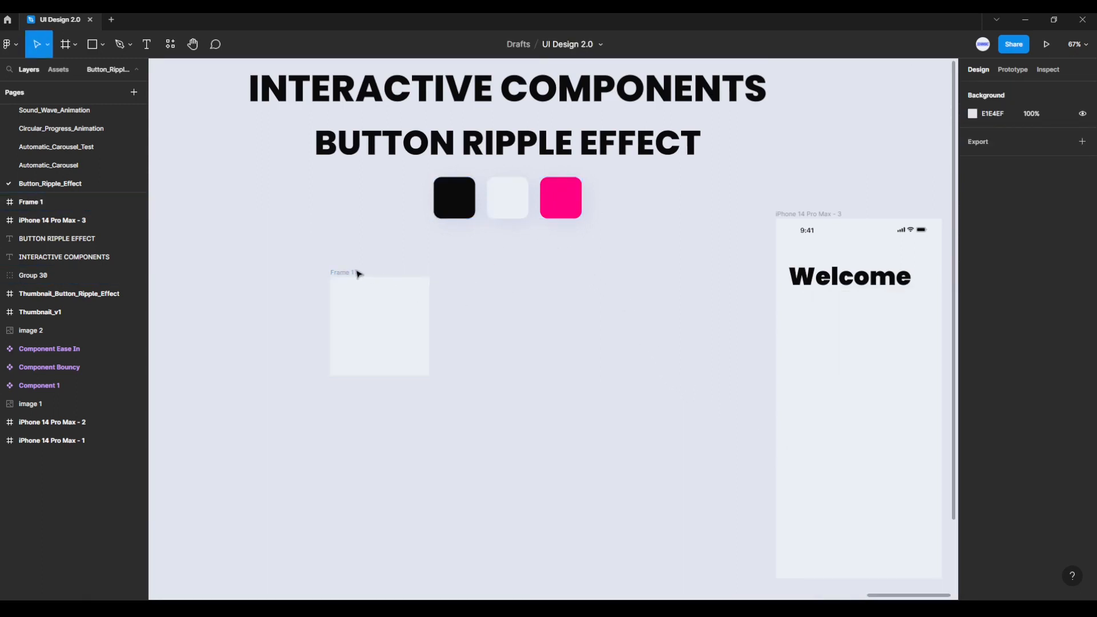
{"action": "left_click_drag", "start_coordinate": [348, 277], "coordinate": [272, 287]}
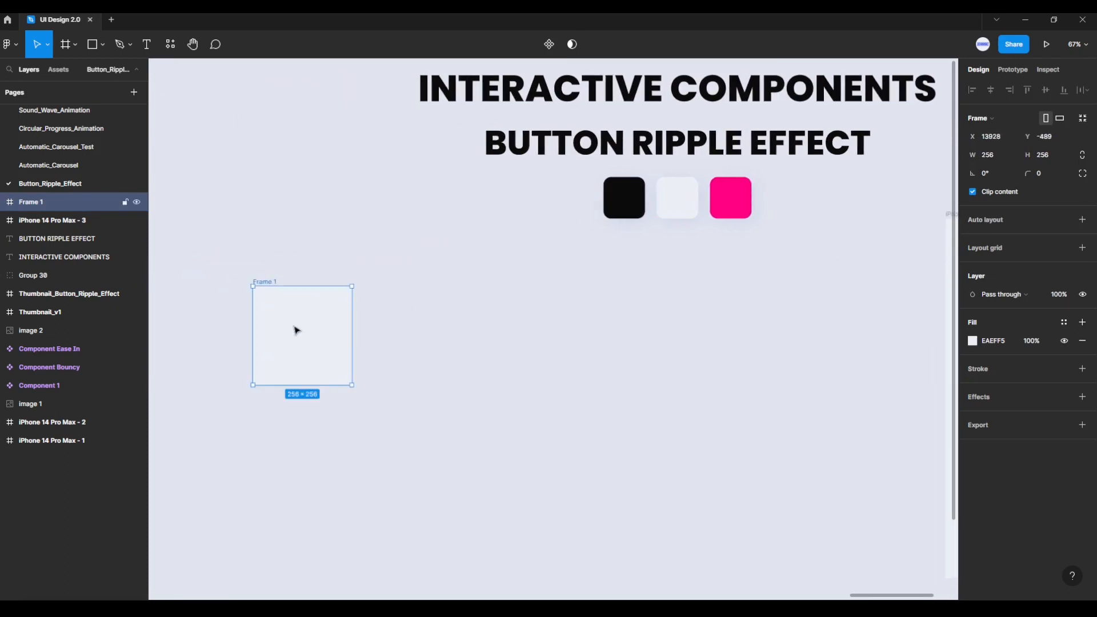
{"action": "left_click", "coordinate": [415, 285]}
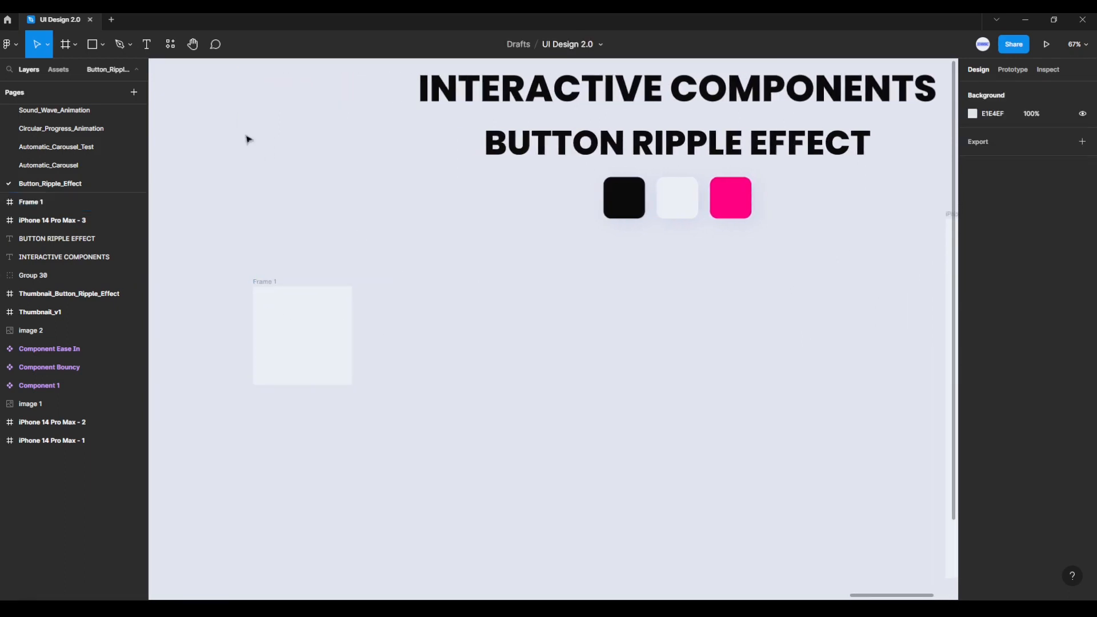
Step: Draw a circle beside the frame with the Ellipse tool and set its size to 64 × 64
{"action": "left_click", "coordinate": [106, 45]}
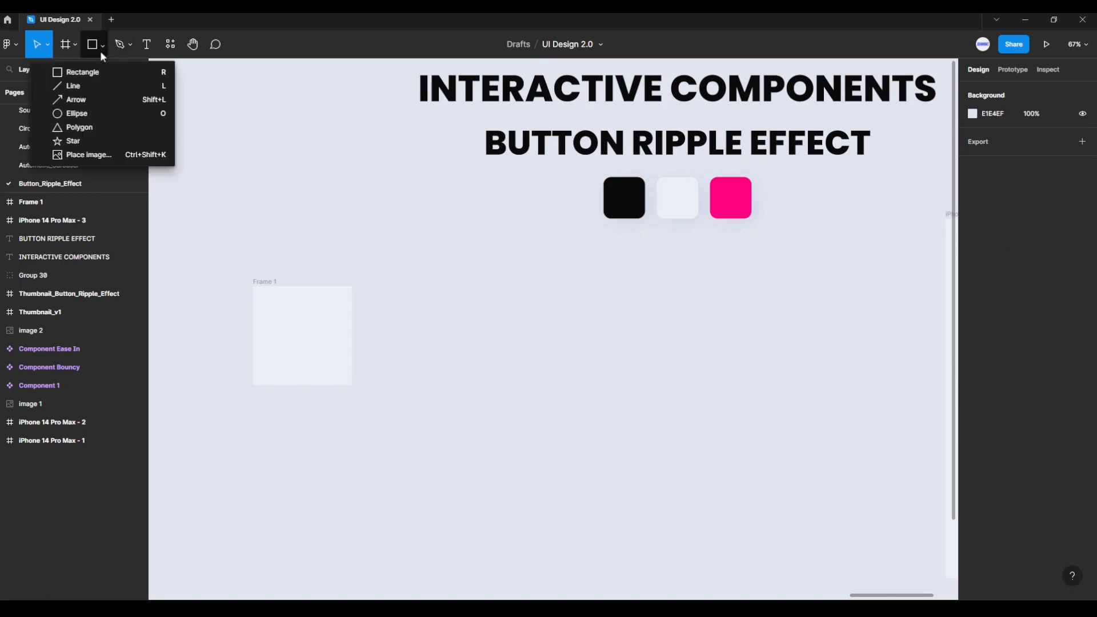
{"action": "left_click", "coordinate": [75, 114]}
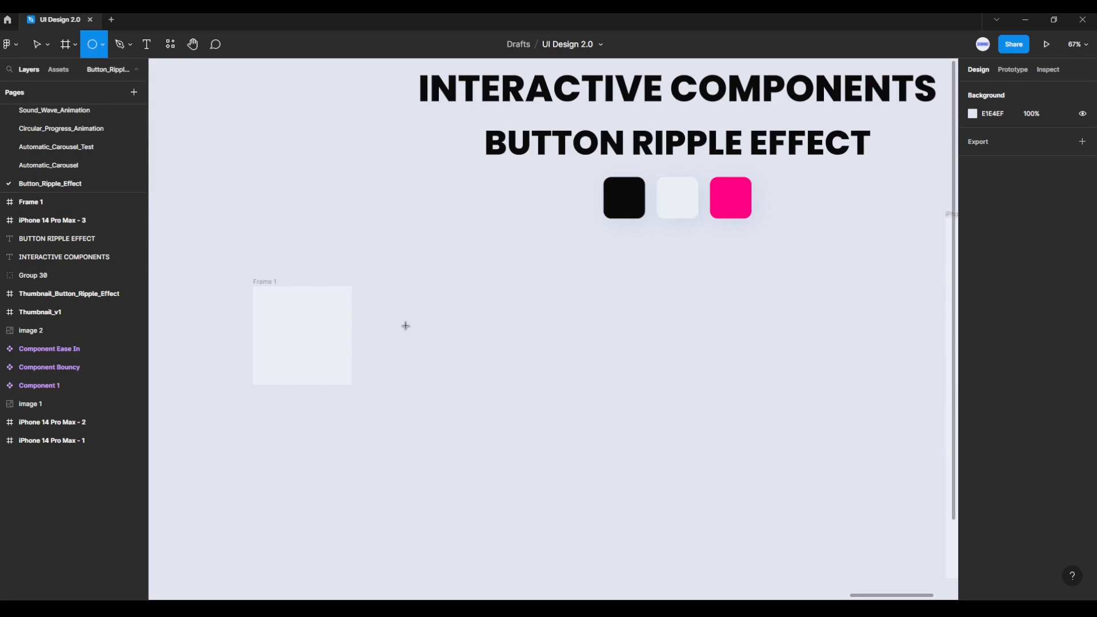
{"action": "left_click_drag", "start_coordinate": [400, 321], "coordinate": [454, 376]}
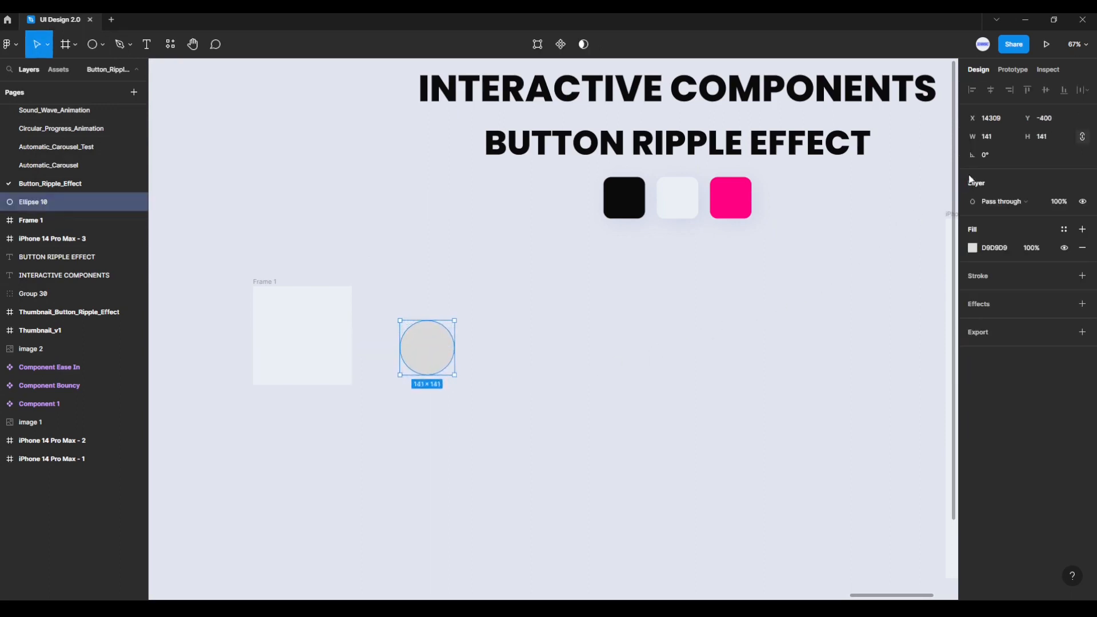
{"action": "left_click", "coordinate": [998, 135]}
{"action": "type", "text": "64"}
{"action": "key", "text": "Return"}
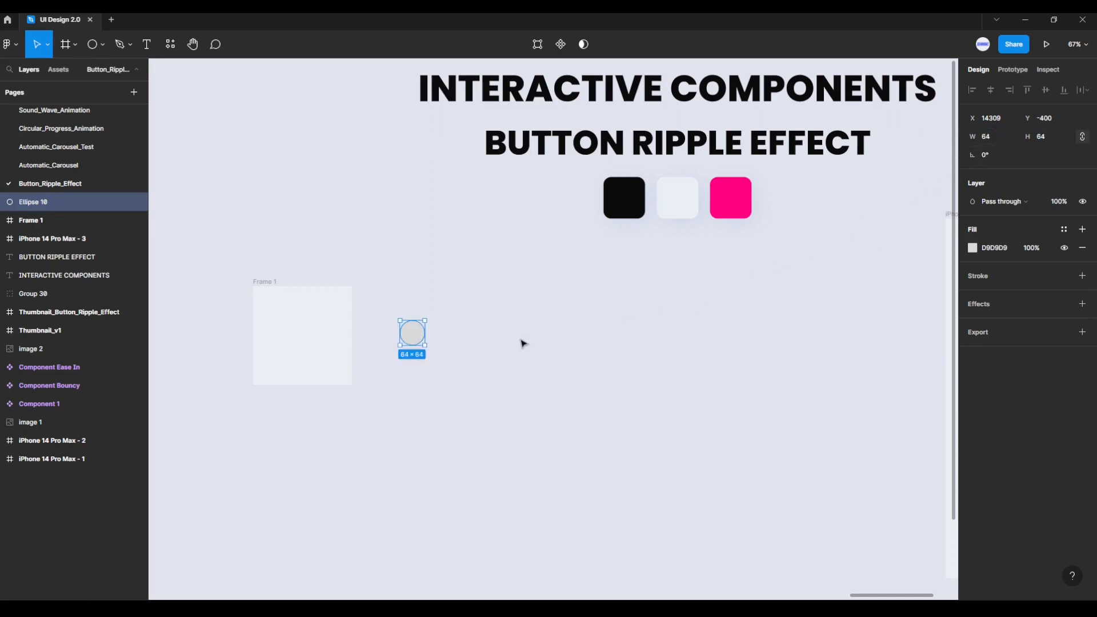
Step: Move the circle into the centre of the frame and rename its layer back_02
{"action": "left_click_drag", "start_coordinate": [414, 336], "coordinate": [309, 340]}
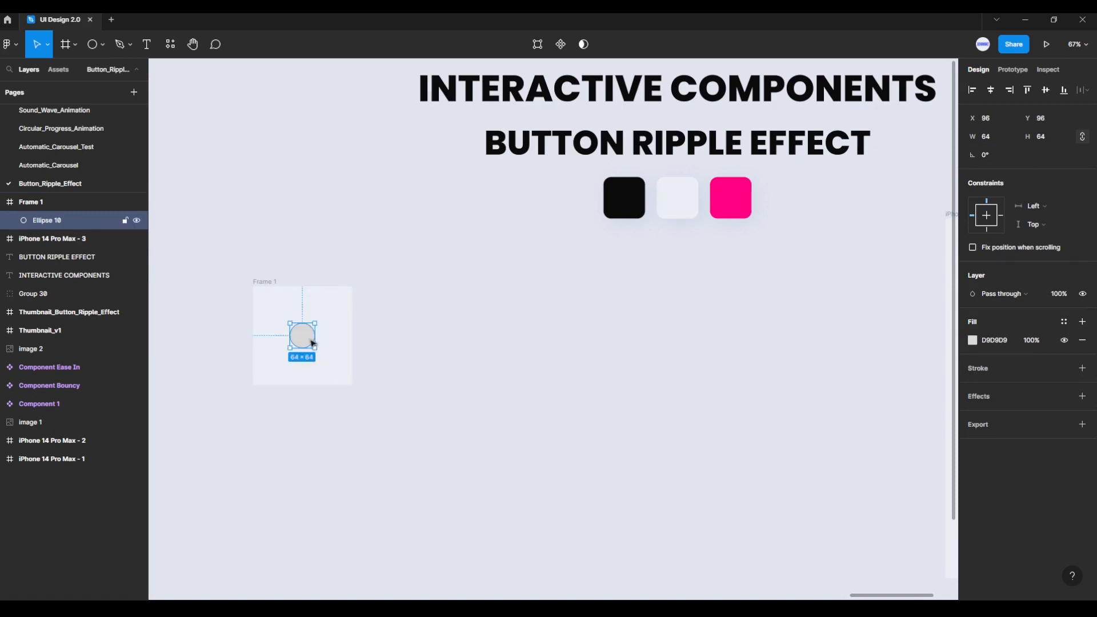
{"action": "double_click", "coordinate": [54, 220]}
{"action": "type", "text": "ba"}
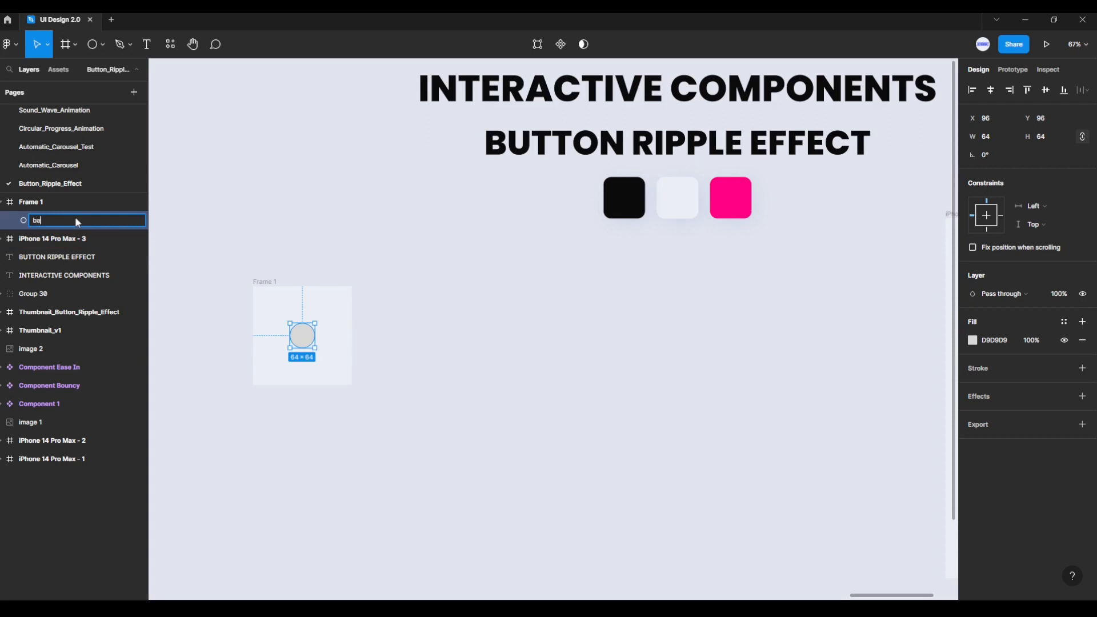
{"action": "type", "text": "ck_02"}
{"action": "key", "text": "Return"}
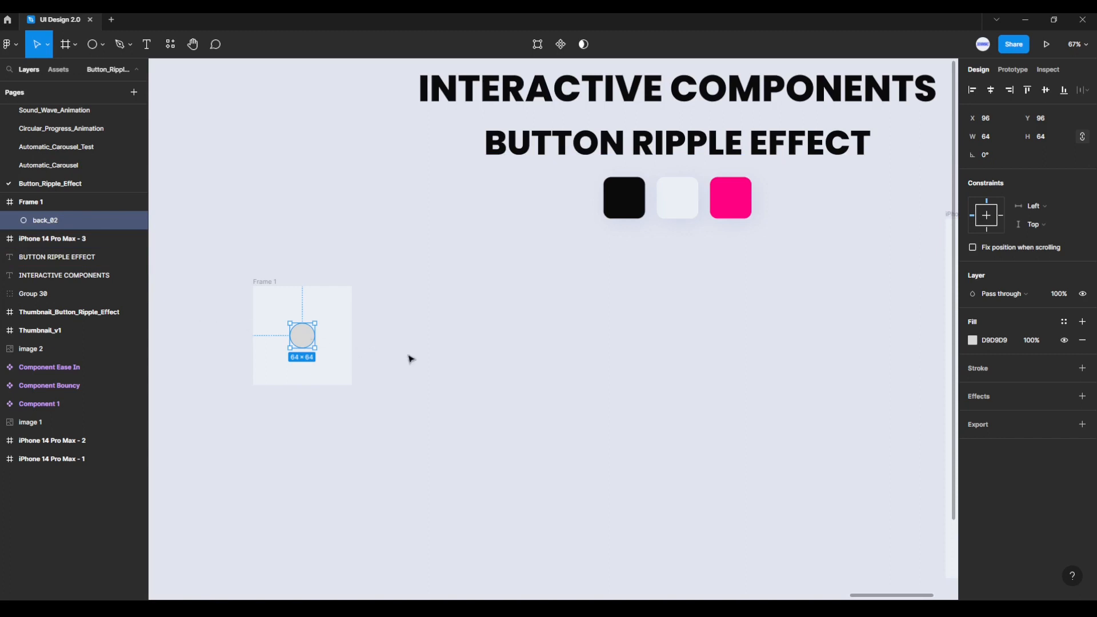
Step: Fill the back_02 circle with the pink swatch colour FE0181 and set its layer opacity to 15%
{"action": "left_click", "coordinate": [973, 341]}
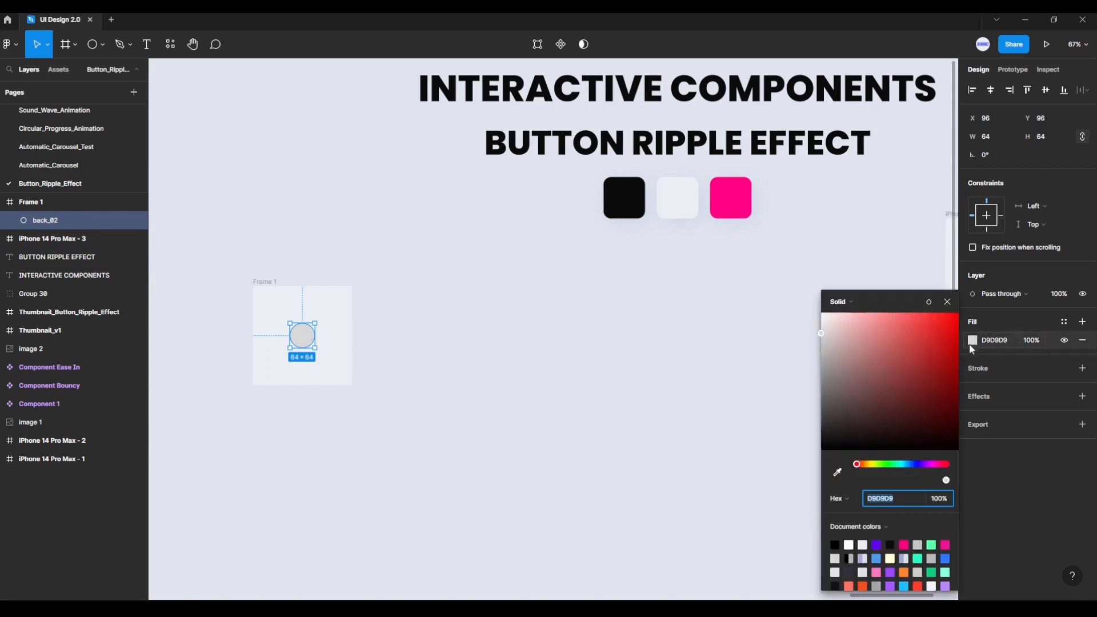
{"action": "left_click", "coordinate": [837, 472]}
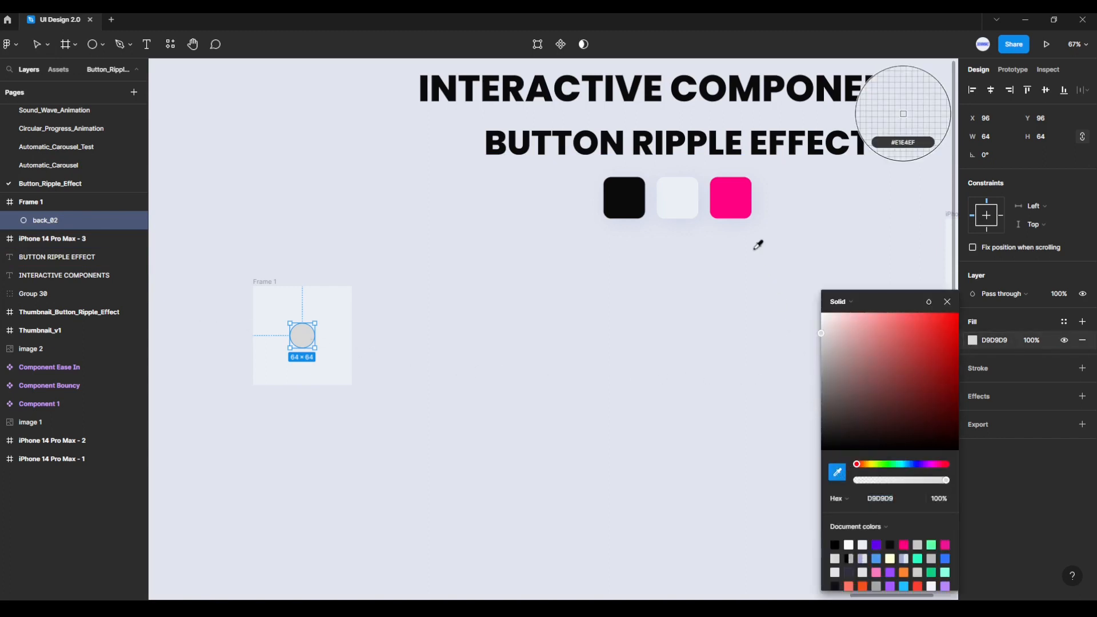
{"action": "left_click", "coordinate": [735, 198]}
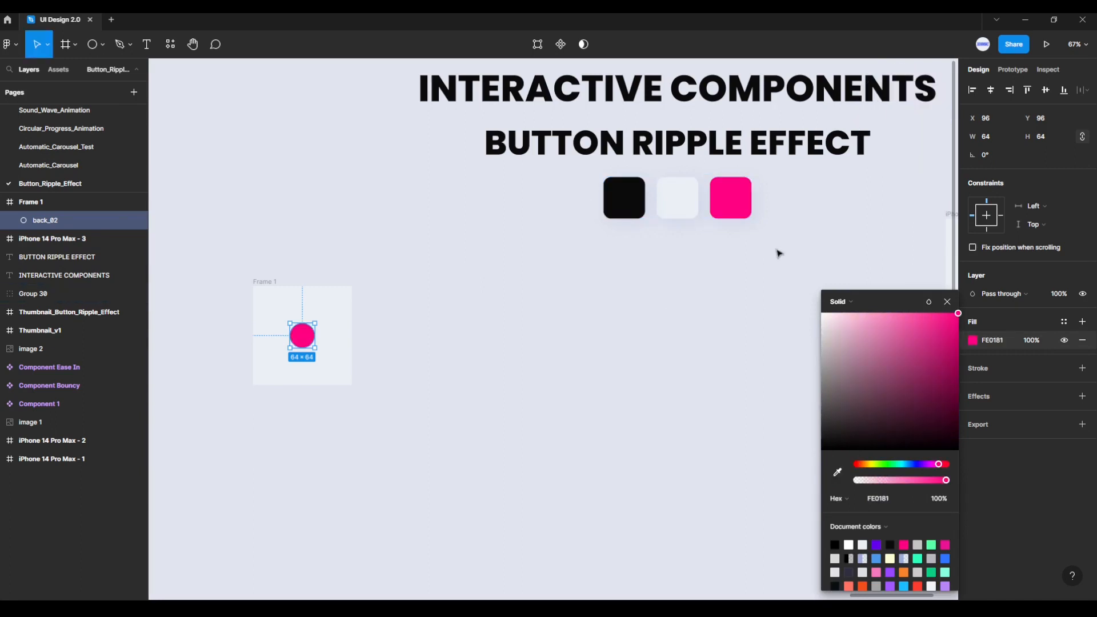
{"action": "left_click", "coordinate": [948, 301]}
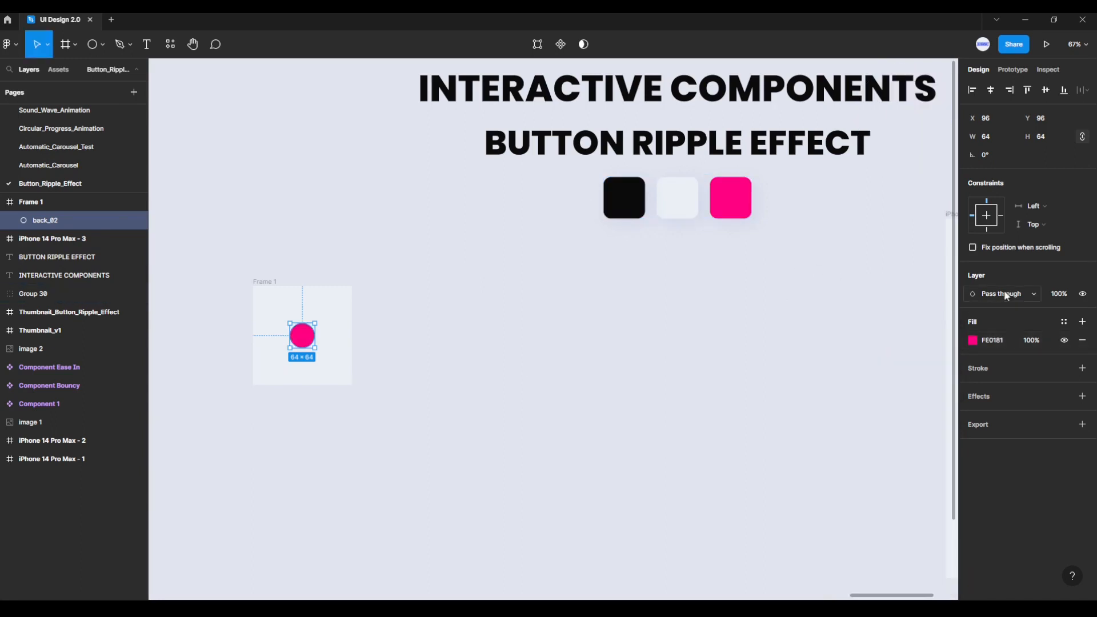
{"action": "left_click", "coordinate": [1066, 299]}
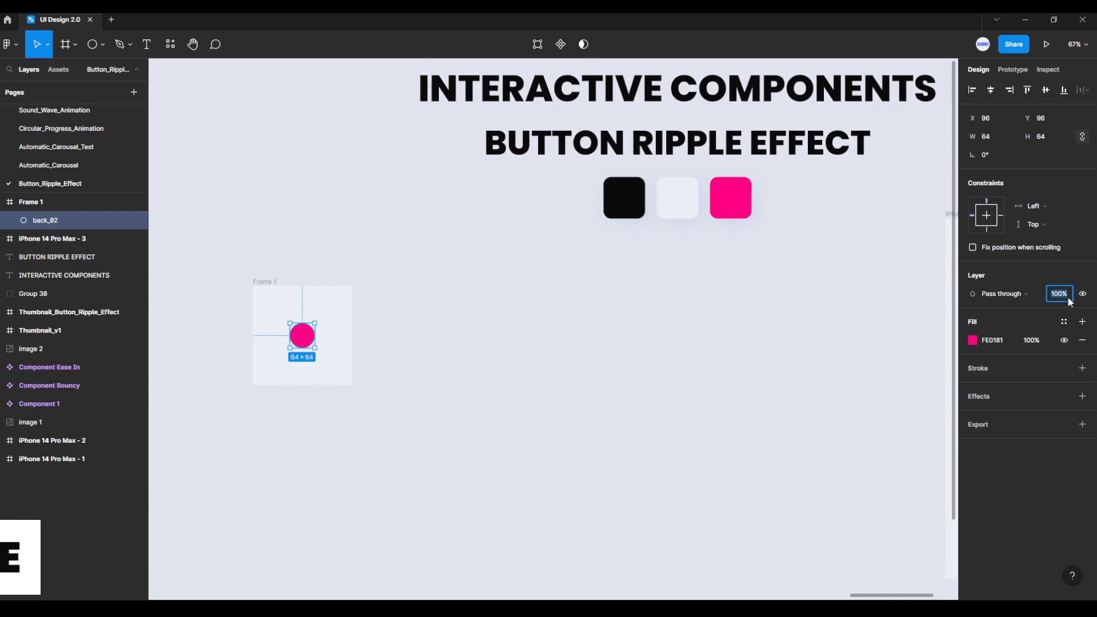
{"action": "type", "text": "15"}
{"action": "key", "text": "Return"}
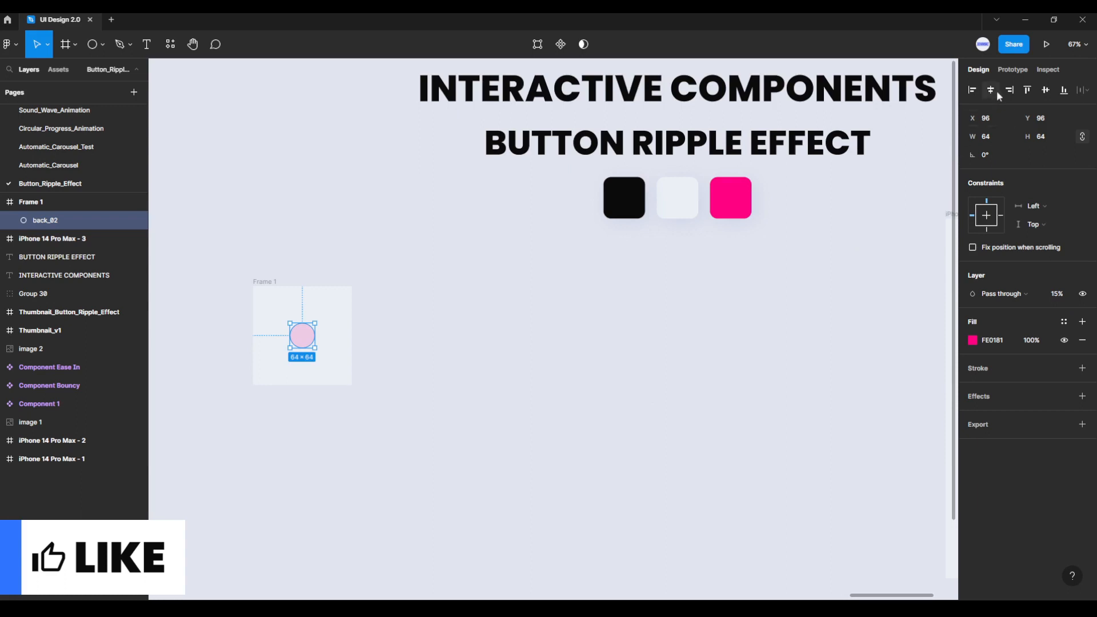
{"action": "left_click", "coordinate": [666, 344]}
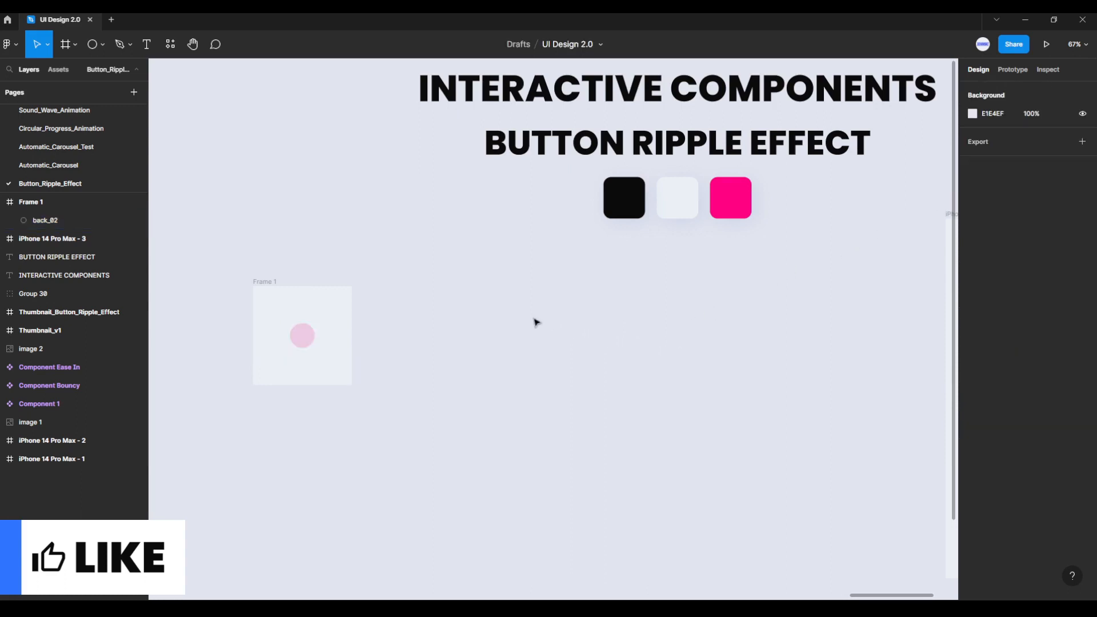
Step: Add a second 64 × 64 circle to the frame, centred horizontally and vertically over back_02
{"action": "left_click", "coordinate": [103, 44]}
{"action": "left_click", "coordinate": [63, 111]}
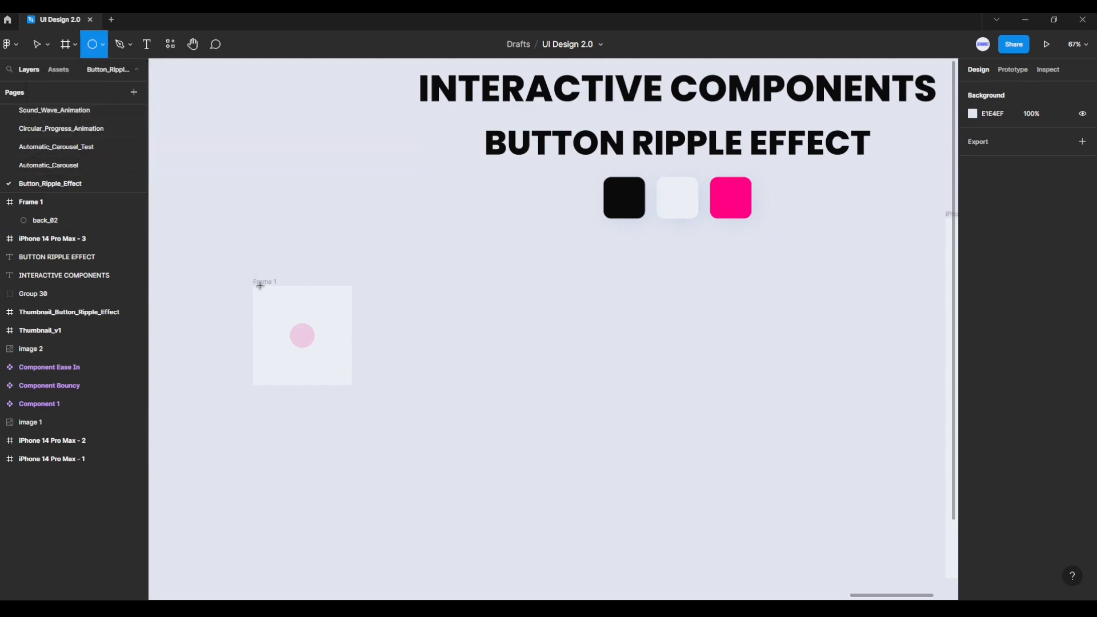
{"action": "left_click_drag", "start_coordinate": [278, 313], "coordinate": [286, 322]}
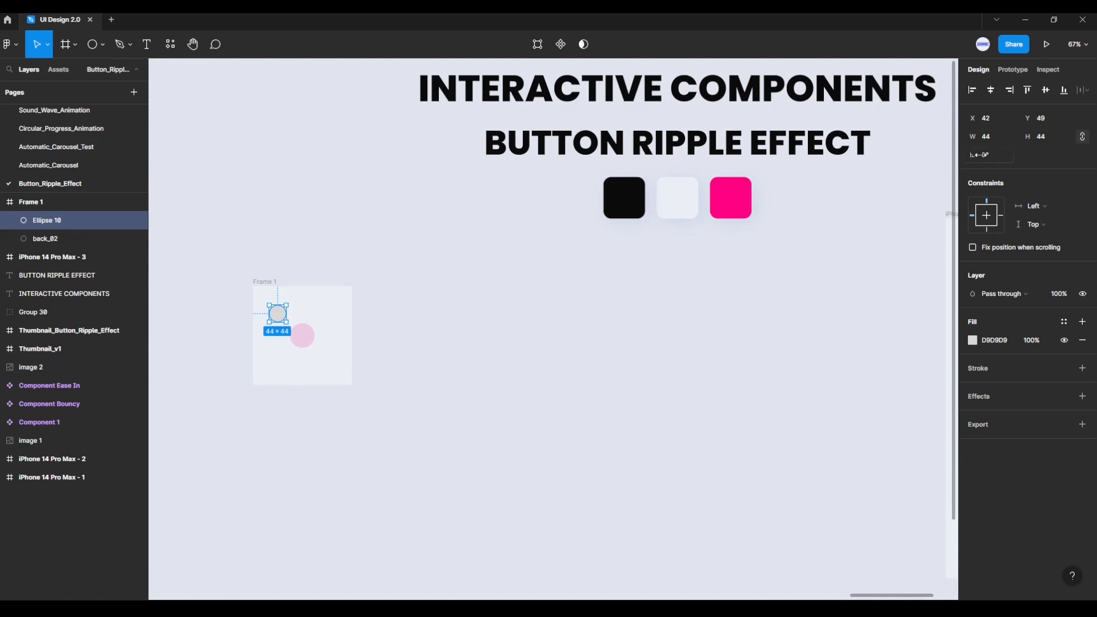
{"action": "left_click", "coordinate": [996, 142]}
{"action": "type", "text": "64"}
{"action": "key", "text": "Return"}
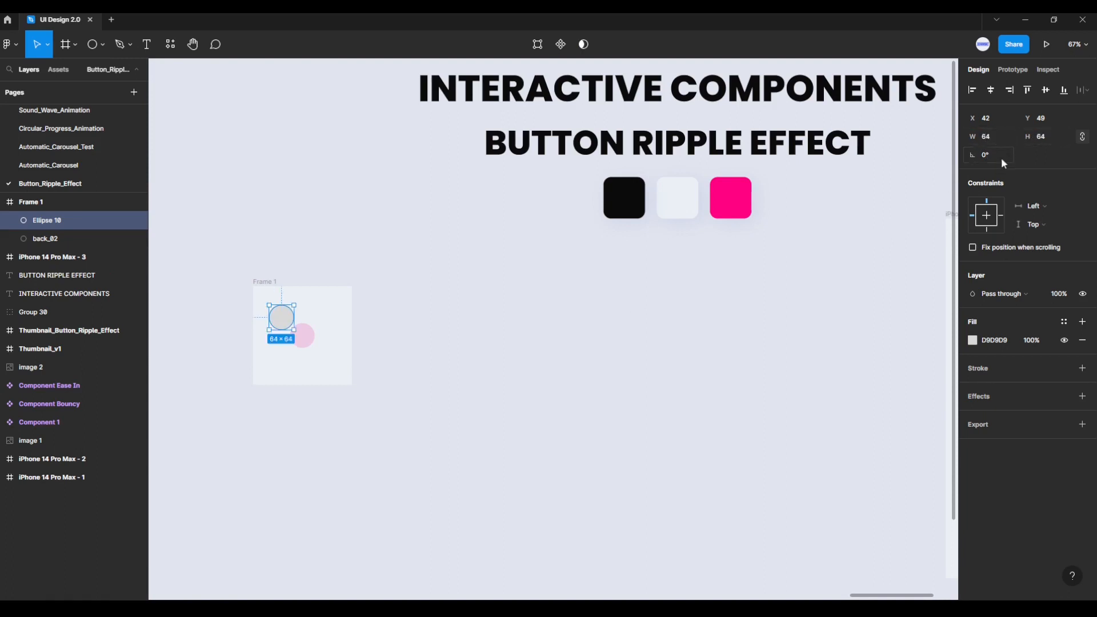
{"action": "left_click", "coordinate": [991, 90]}
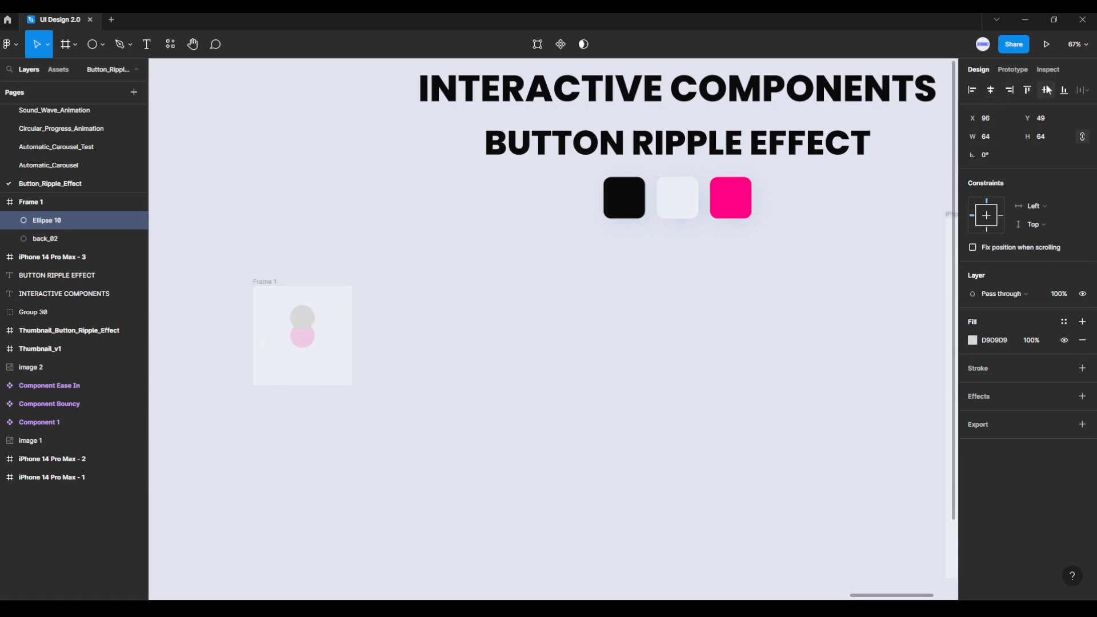
{"action": "left_click", "coordinate": [1046, 90]}
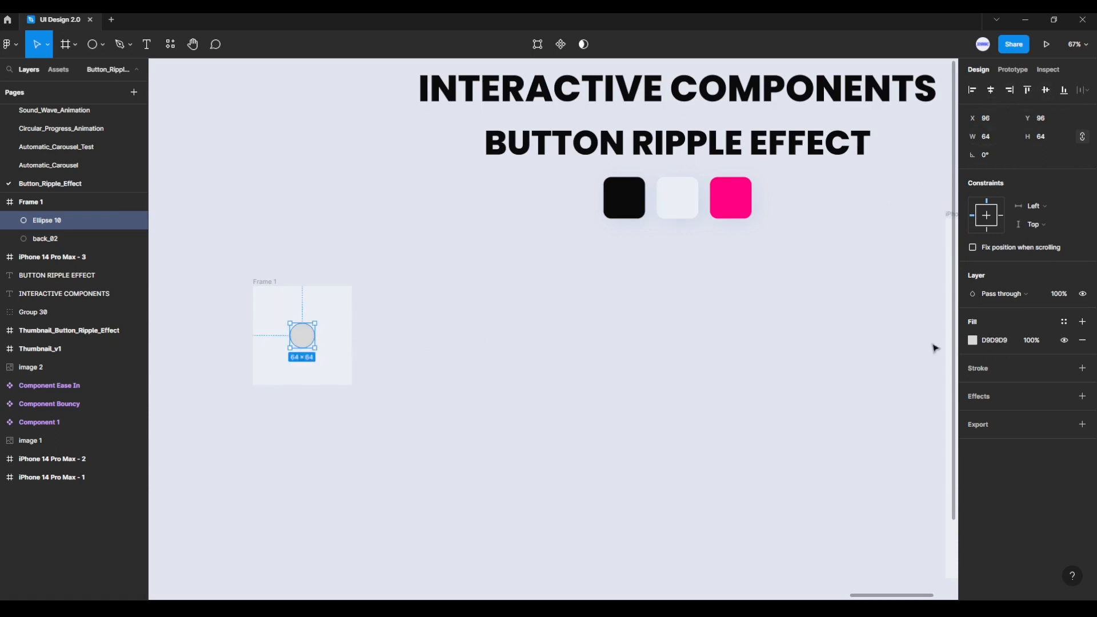
Step: Fill the second circle with the pink swatch colour FE0181
{"action": "left_click", "coordinate": [974, 341]}
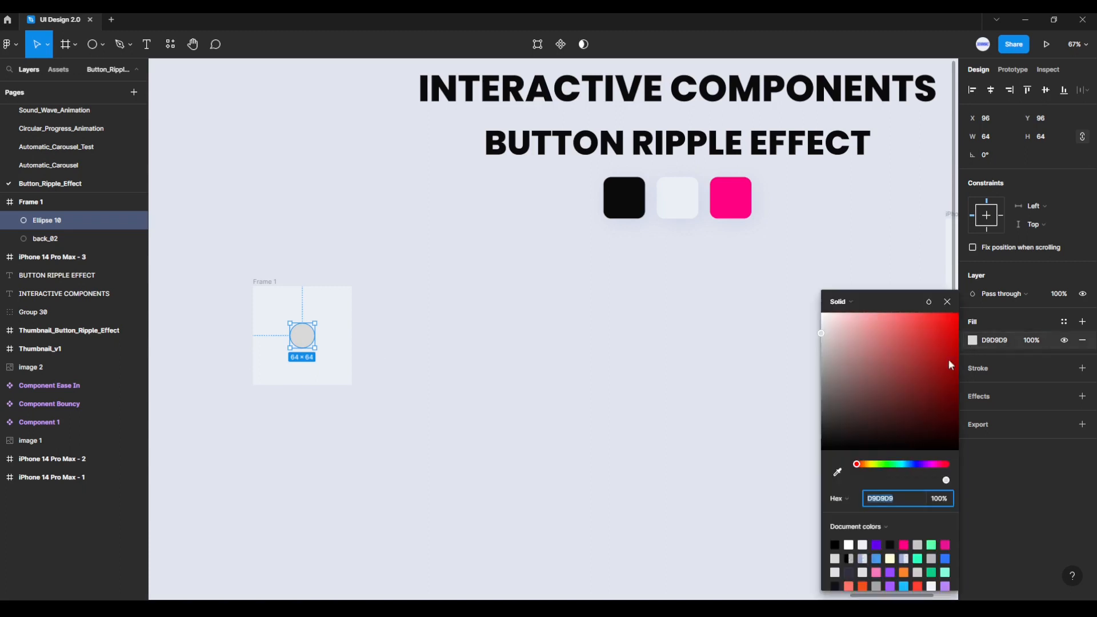
{"action": "left_click", "coordinate": [837, 473]}
{"action": "left_click", "coordinate": [738, 202]}
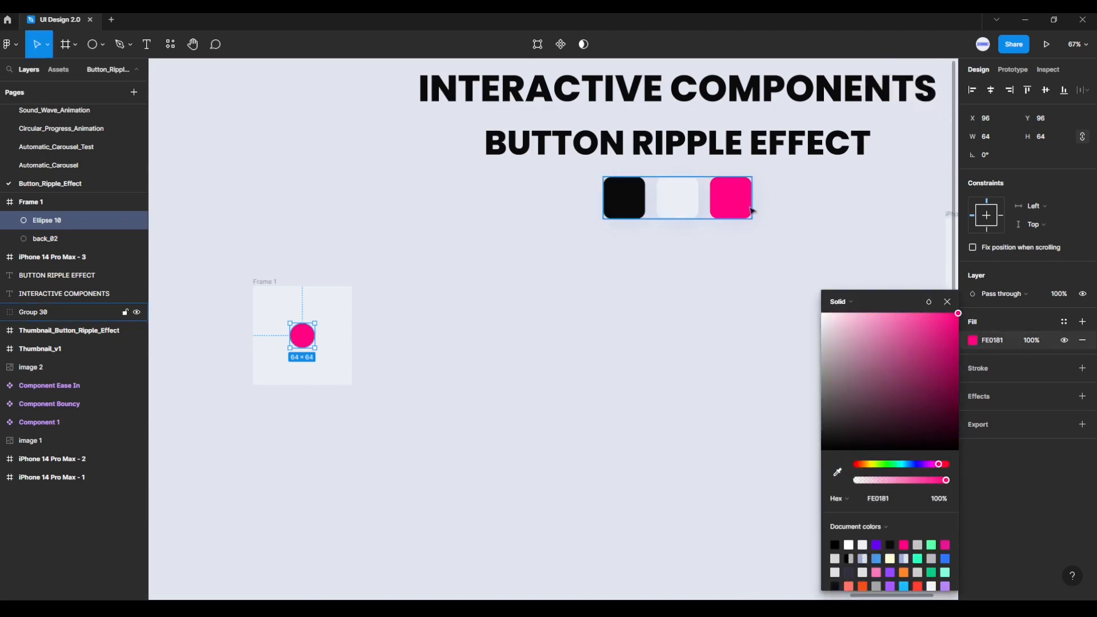
{"action": "left_click", "coordinate": [947, 302]}
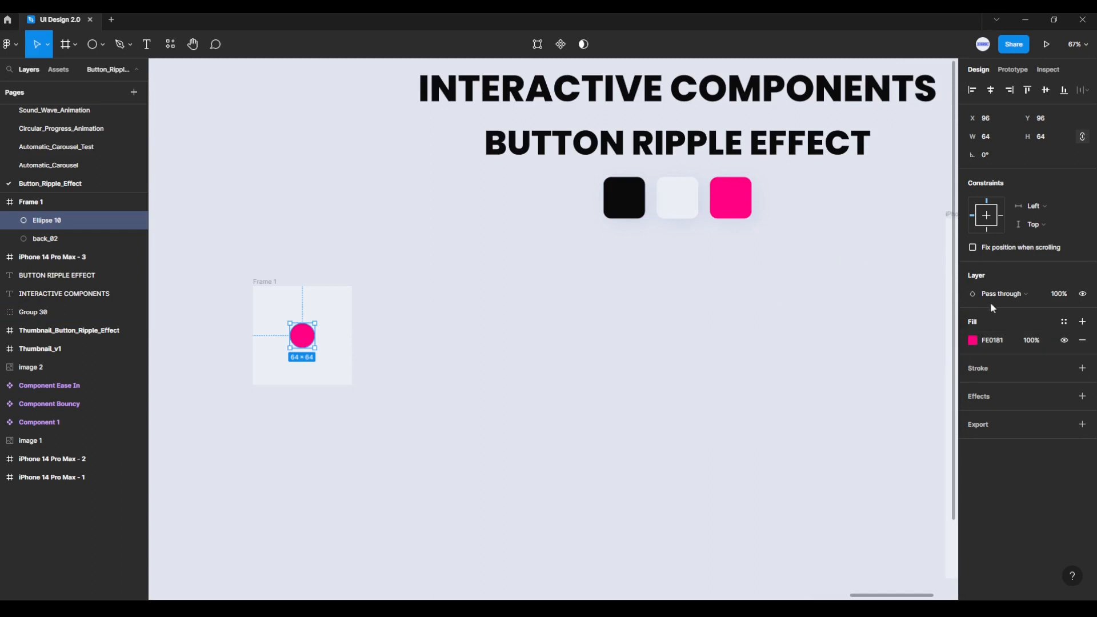
Step: Set the second circle's layer opacity to 15% and rename its layer back_01
{"action": "left_click", "coordinate": [1071, 295]}
{"action": "key", "text": "Return"}
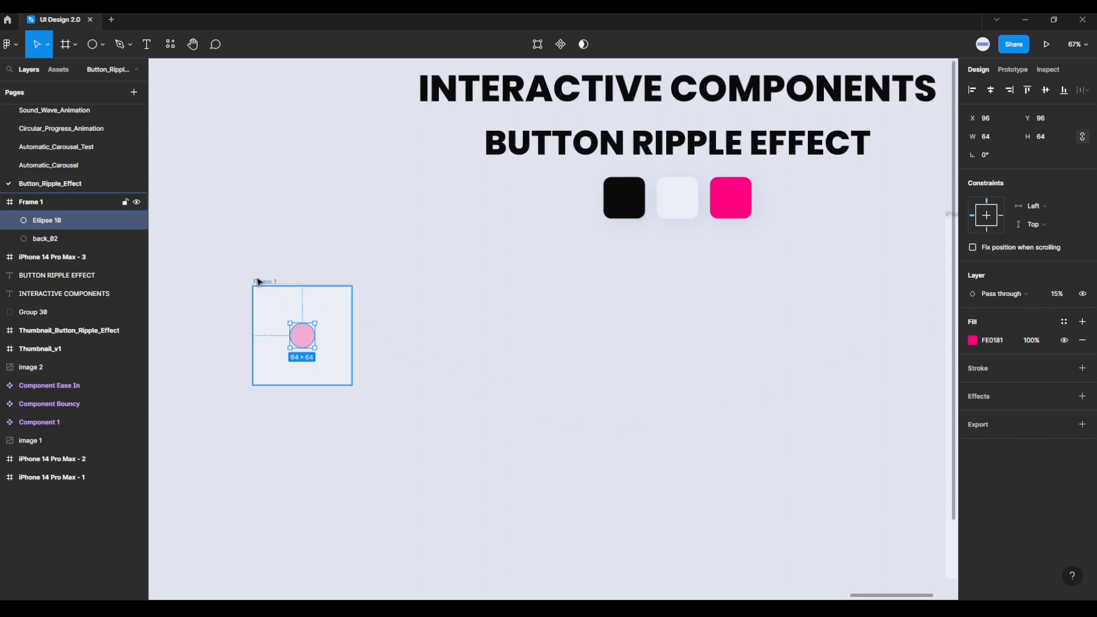
{"action": "double_click", "coordinate": [68, 222]}
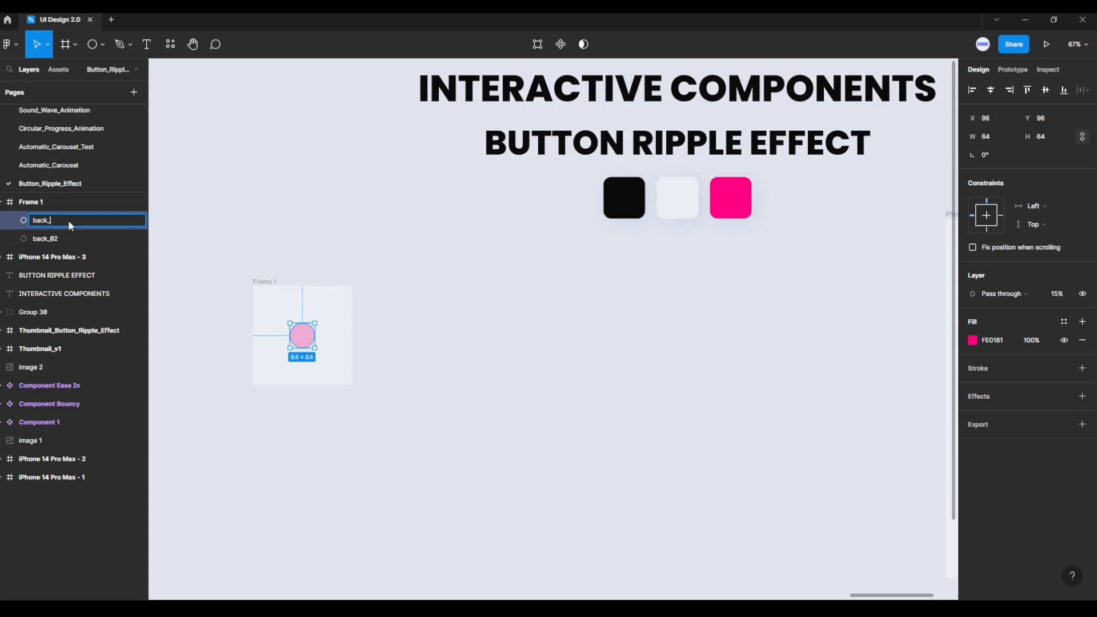
{"action": "type", "text": "back_01"}
{"action": "left_click", "coordinate": [191, 241]}
Step: Add a third circle sized 128 × 128 to Frame 1, centred horizontally and vertically over the smaller circles
{"action": "left_click", "coordinate": [102, 45]}
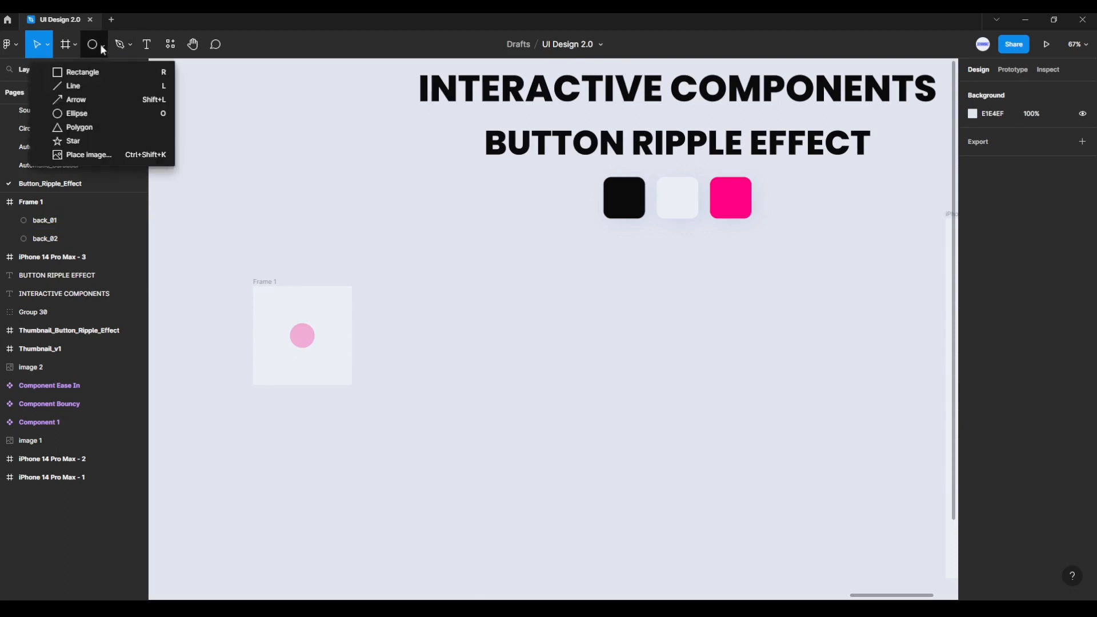
{"action": "left_click", "coordinate": [83, 117]}
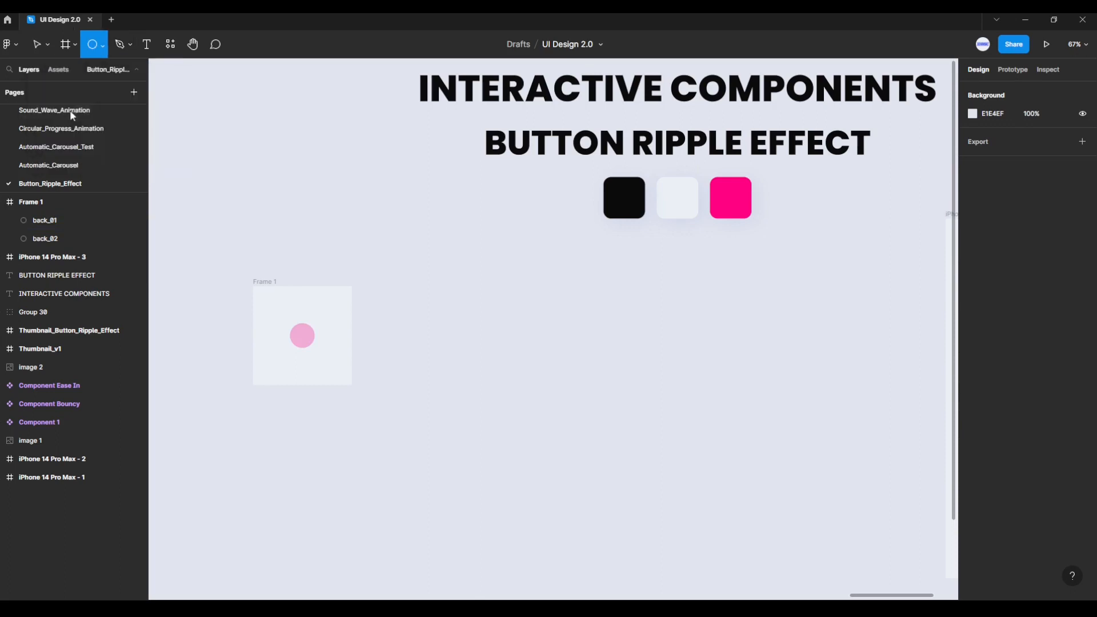
{"action": "left_click_drag", "start_coordinate": [267, 298], "coordinate": [287, 318]}
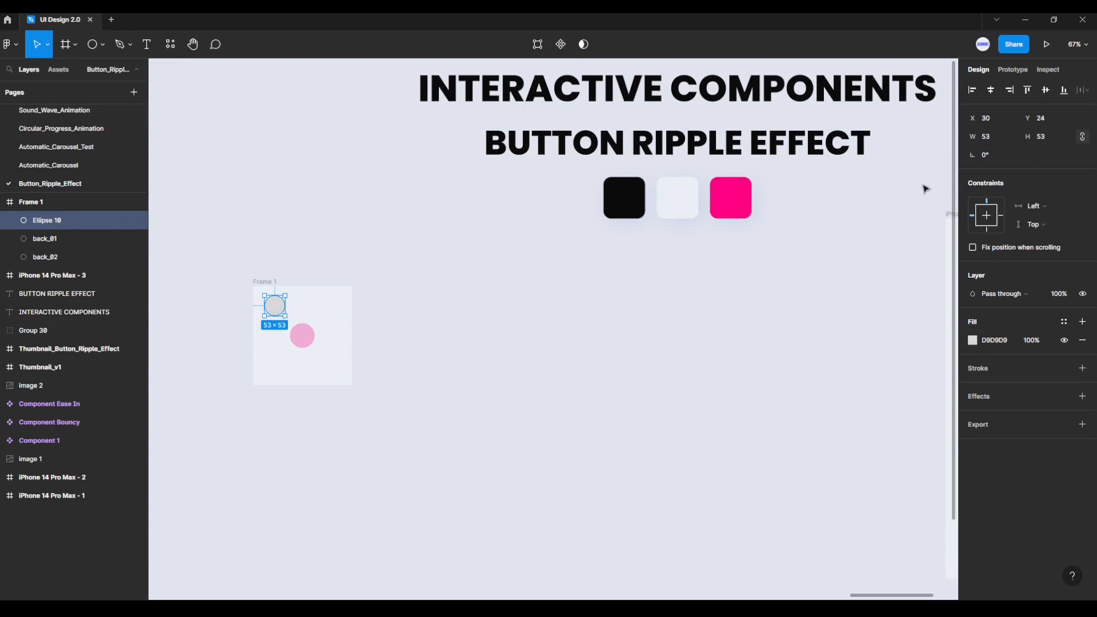
{"action": "left_click", "coordinate": [1006, 137]}
{"action": "type", "text": "128"}
{"action": "key", "text": "Return"}
{"action": "left_click", "coordinate": [993, 94]}
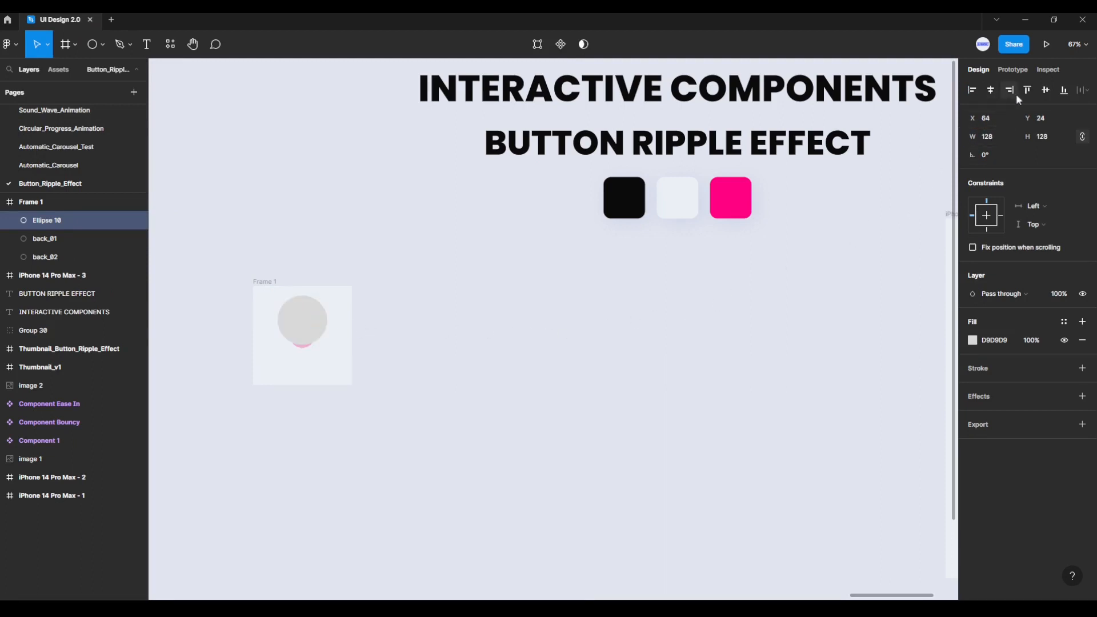
{"action": "left_click", "coordinate": [1048, 92]}
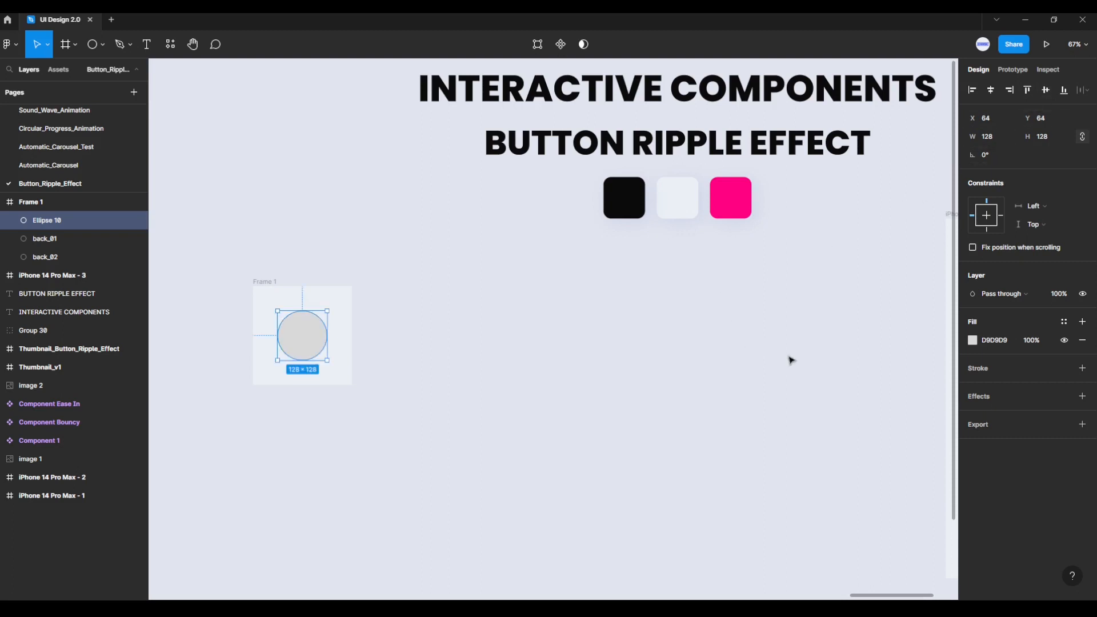
Step: Fill the 128 × 128 circle with the pink swatch colour FE0181 and rename its layer up
{"action": "left_click", "coordinate": [974, 342]}
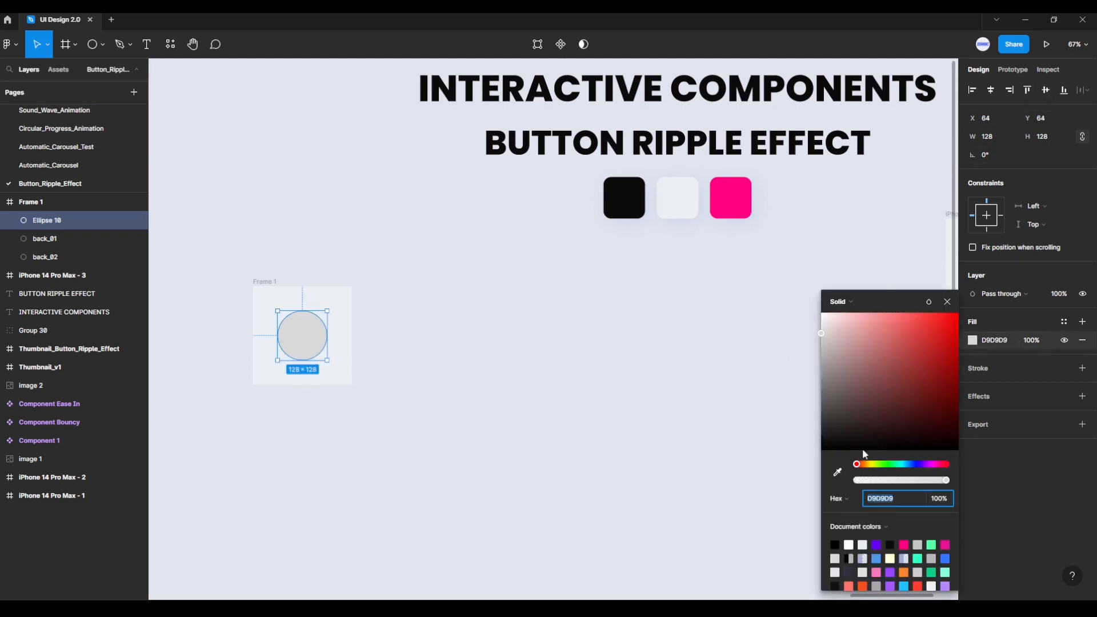
{"action": "left_click", "coordinate": [837, 472]}
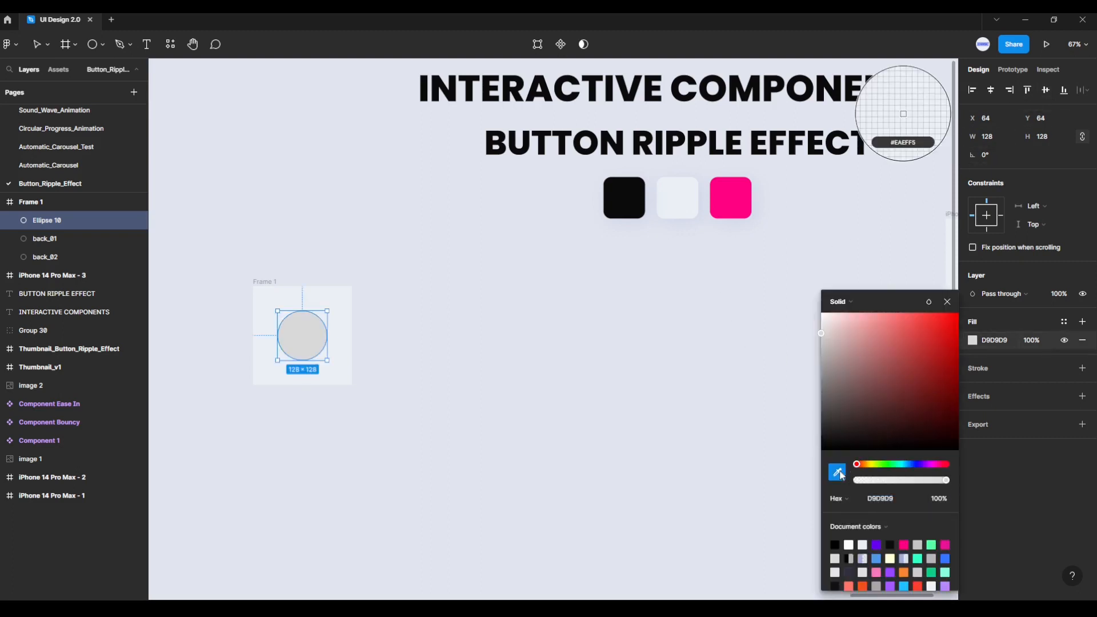
{"action": "left_click", "coordinate": [729, 199]}
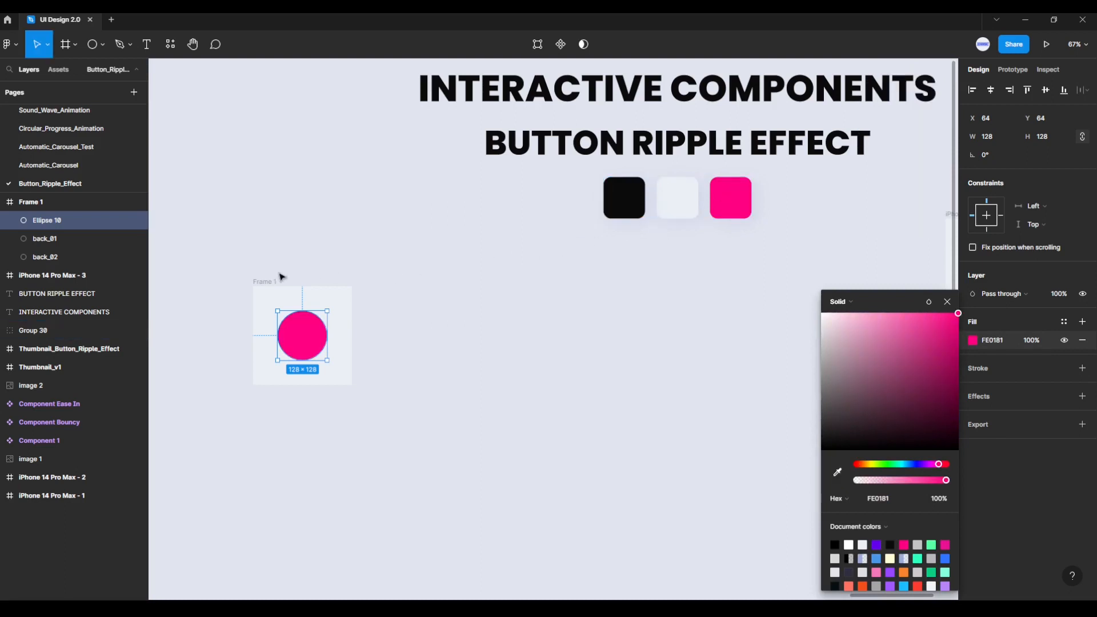
{"action": "double_click", "coordinate": [71, 221]}
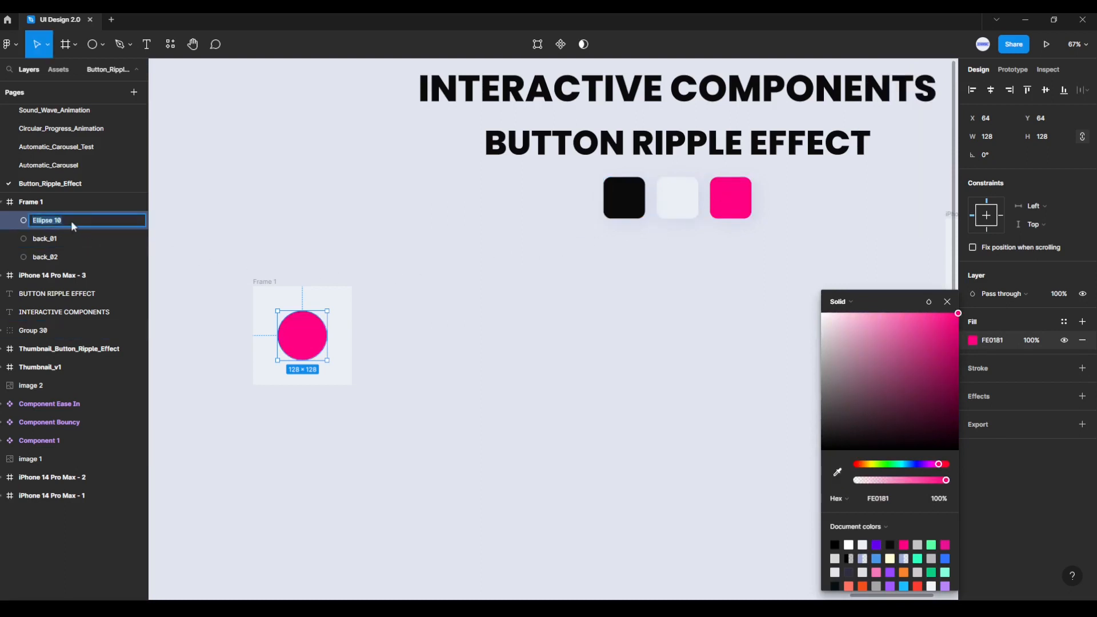
{"action": "key", "text": "Return"}
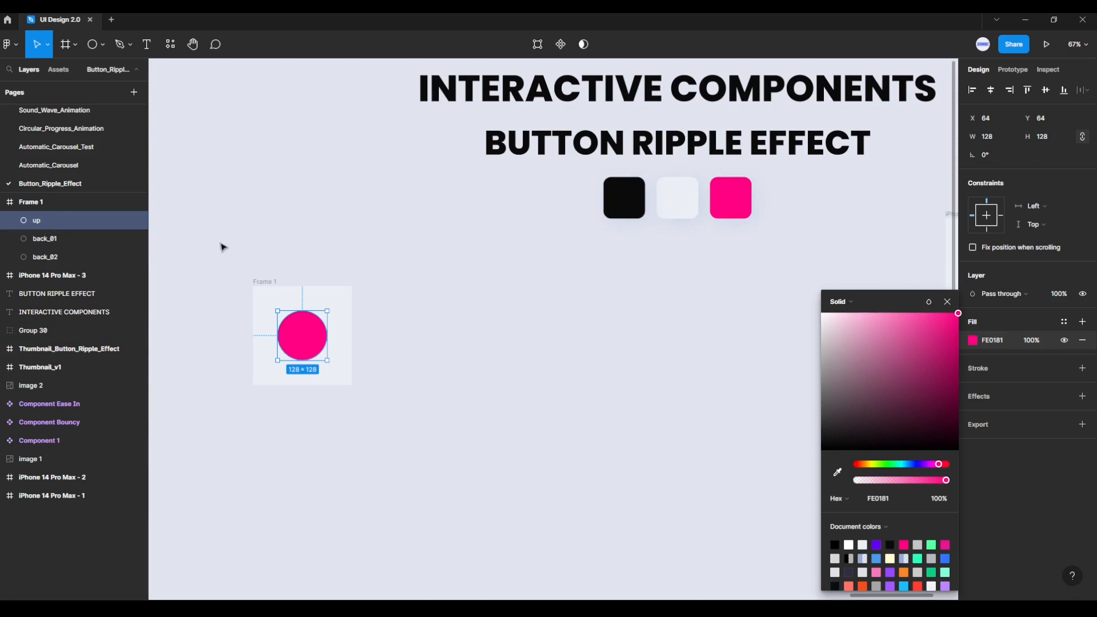
{"action": "left_click", "coordinate": [400, 356]}
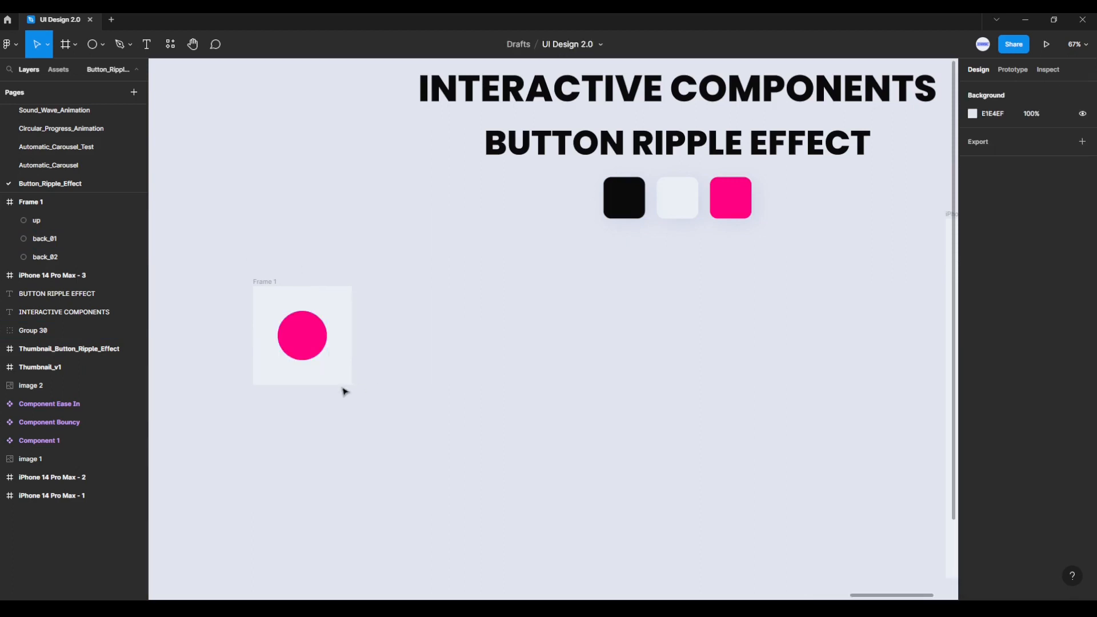
Step: Add a drop shadow to the up circle with a Y offset of 30 and a blur of 60
{"action": "scroll", "coordinate": [252, 378], "scroll_direction": "up", "scroll_amount": 5}
{"action": "scroll", "coordinate": [252, 379], "scroll_direction": "up", "scroll_amount": 5}
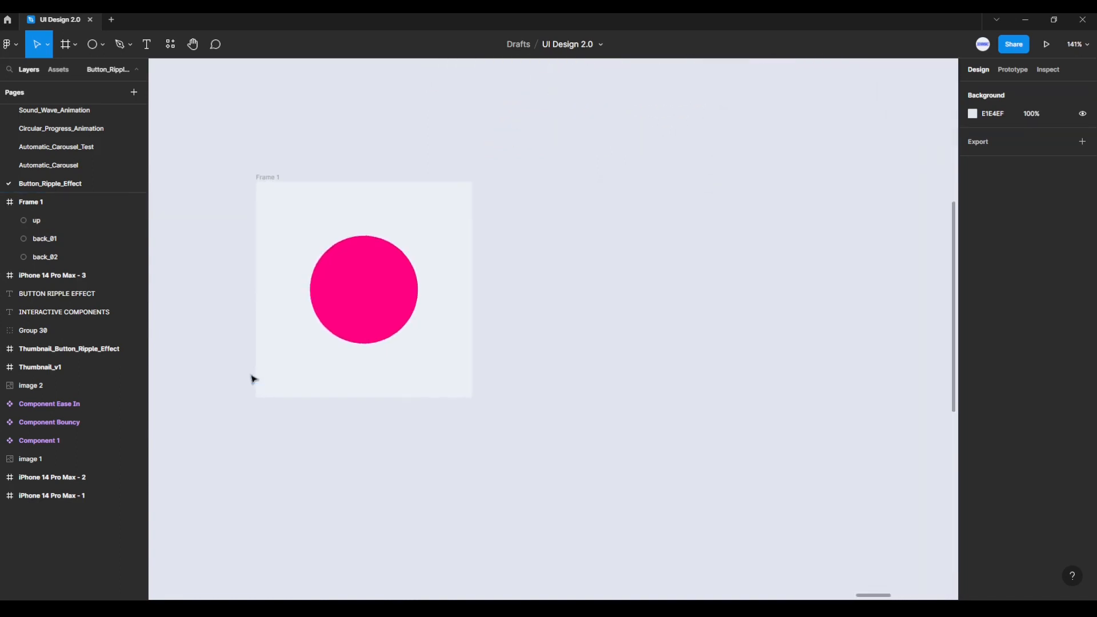
{"action": "left_click", "coordinate": [386, 273]}
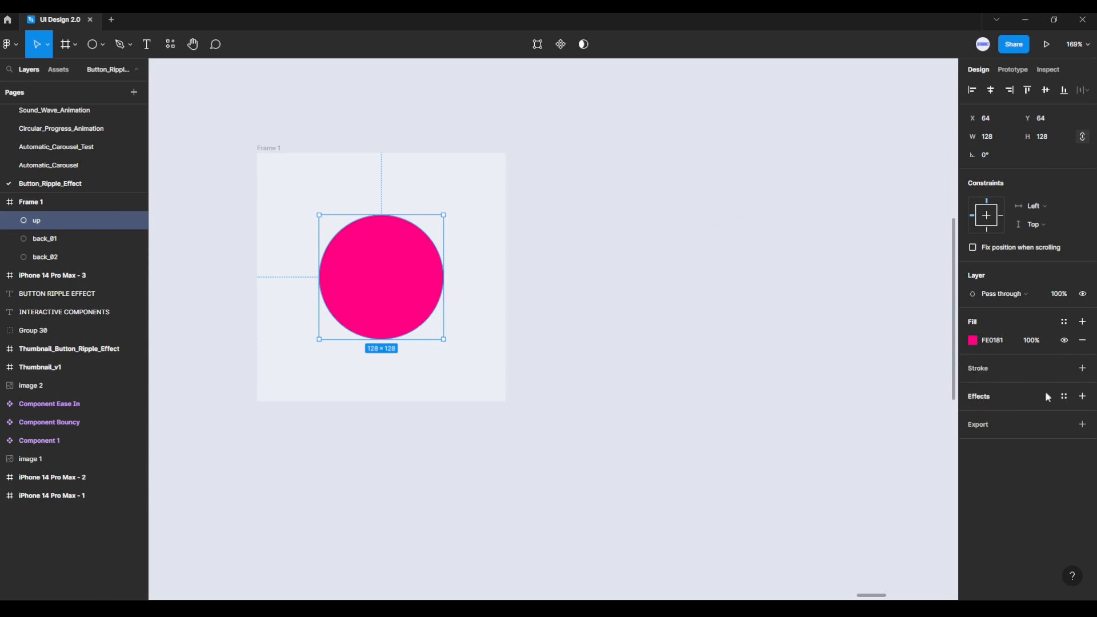
{"action": "left_click", "coordinate": [1083, 396]}
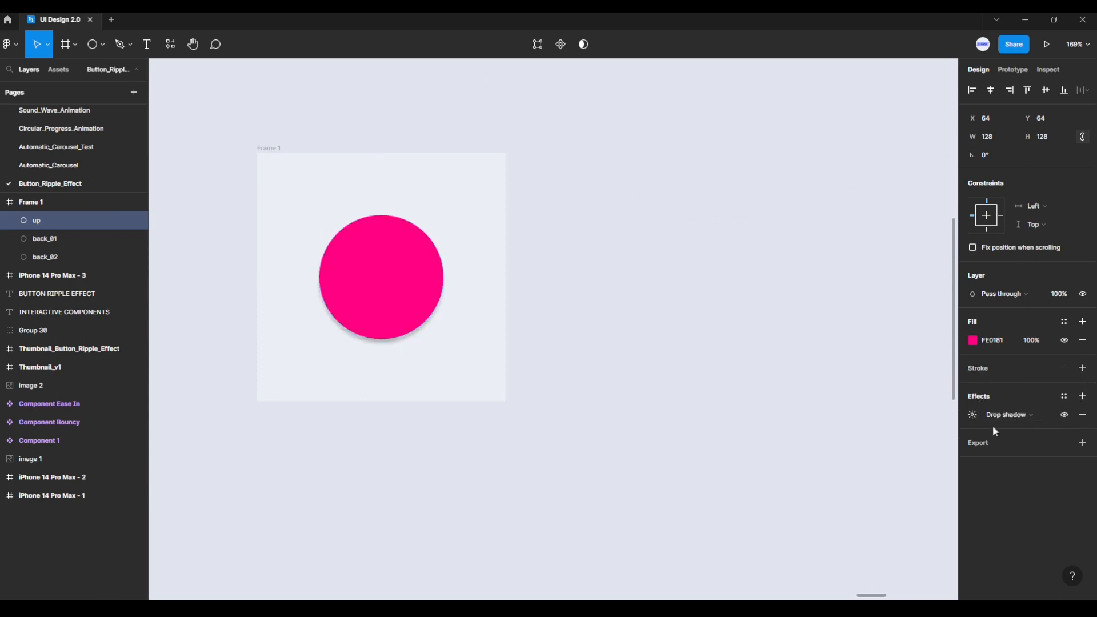
{"action": "left_click", "coordinate": [972, 415]}
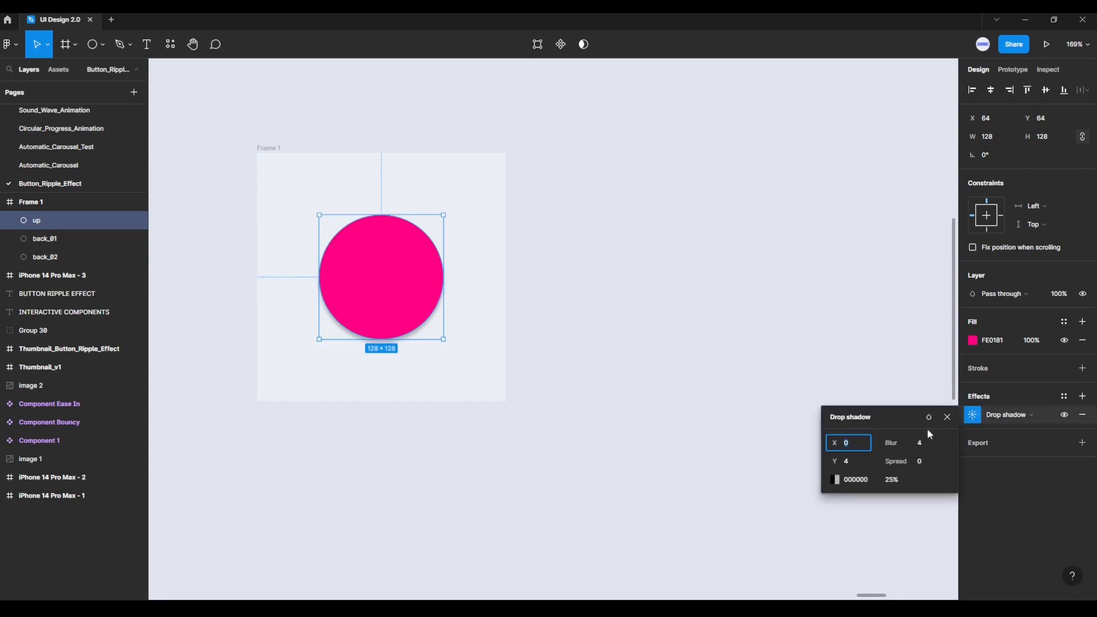
{"action": "type", "text": "30"}
{"action": "key", "text": "Return"}
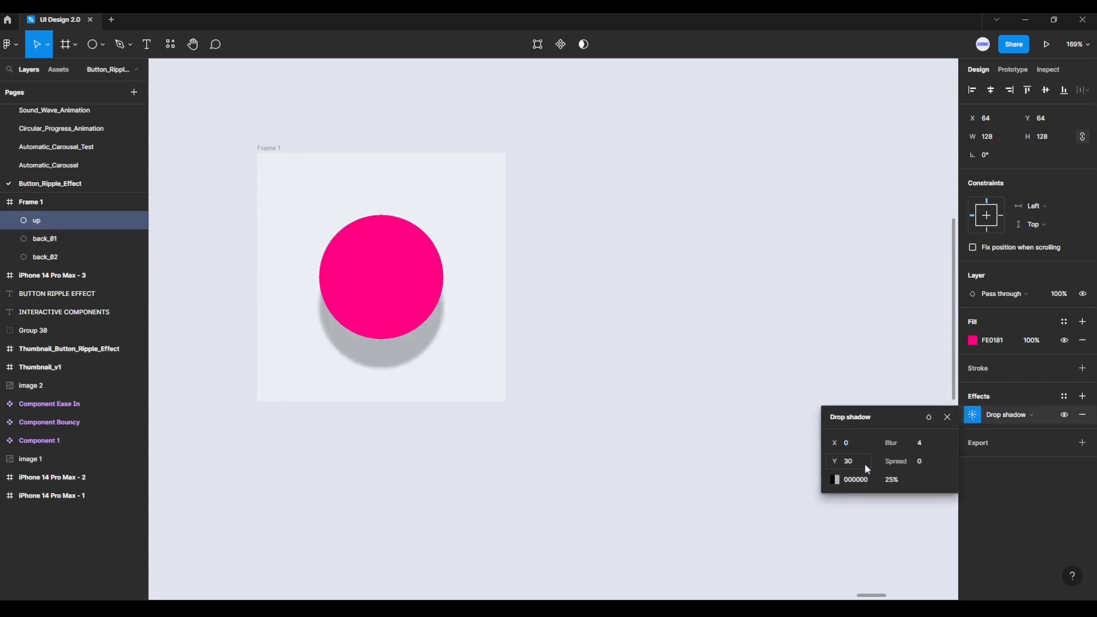
{"action": "left_click", "coordinate": [931, 446]}
{"action": "type", "text": "60"}
{"action": "key", "text": "Return"}
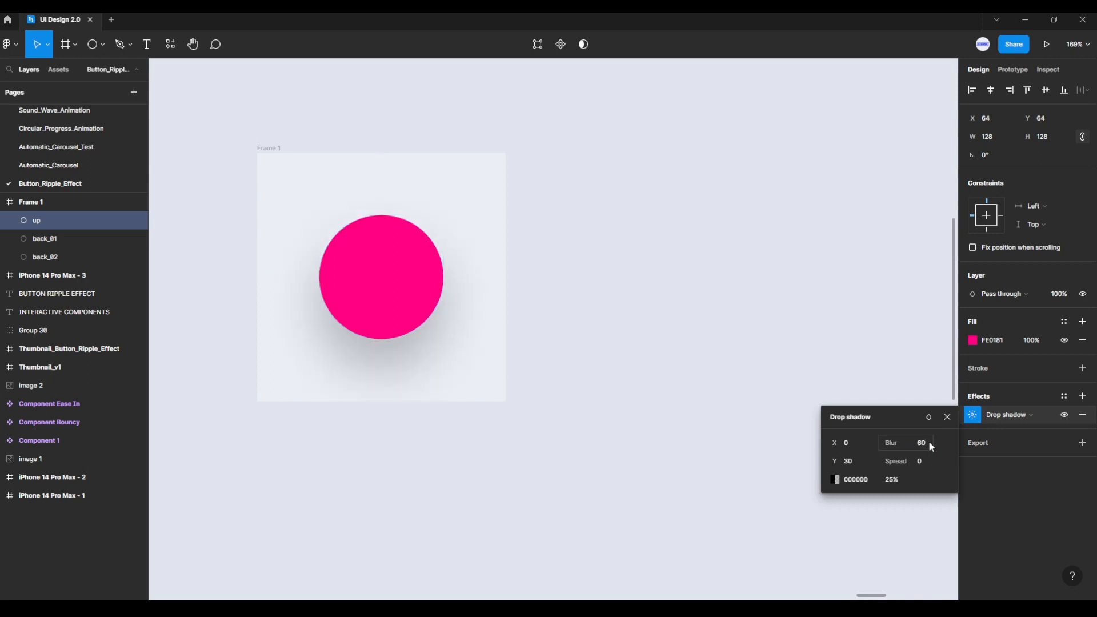
Step: Colour the up circle's drop shadow with the circle's own pink FE0181 at 15% opacity
{"action": "left_click", "coordinate": [838, 482]}
{"action": "left_click", "coordinate": [699, 472]}
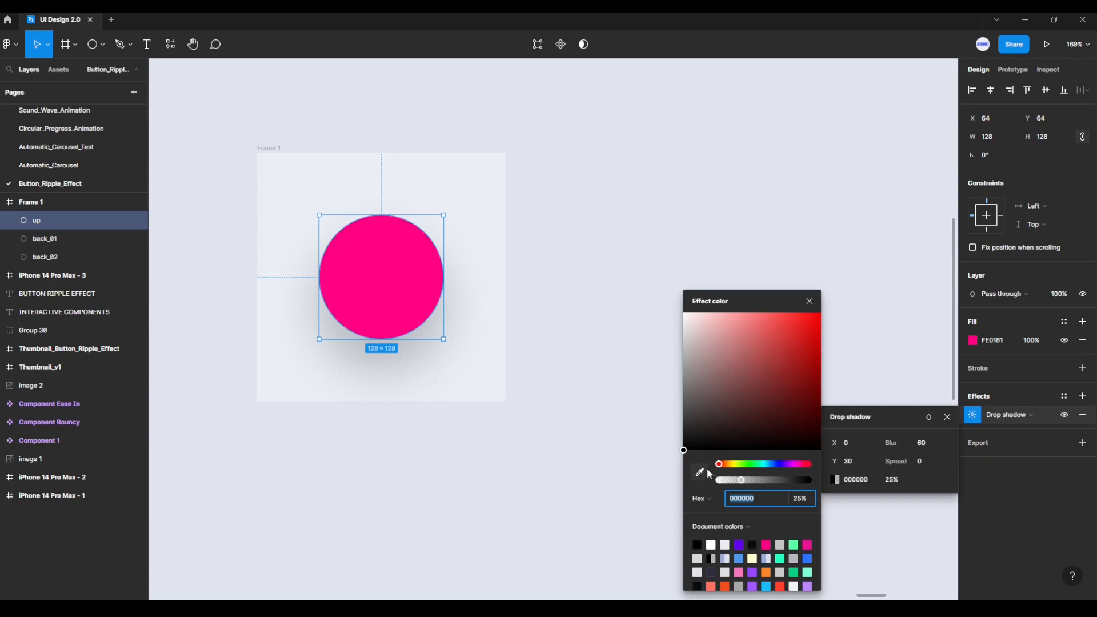
{"action": "left_click", "coordinate": [383, 280]}
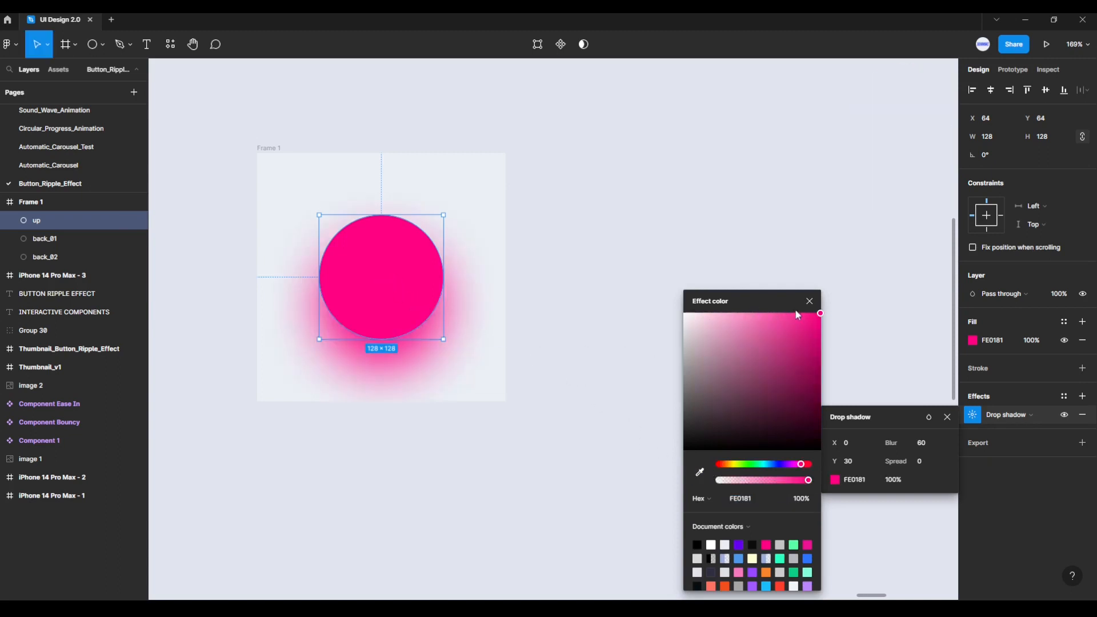
{"action": "left_click", "coordinate": [810, 301]}
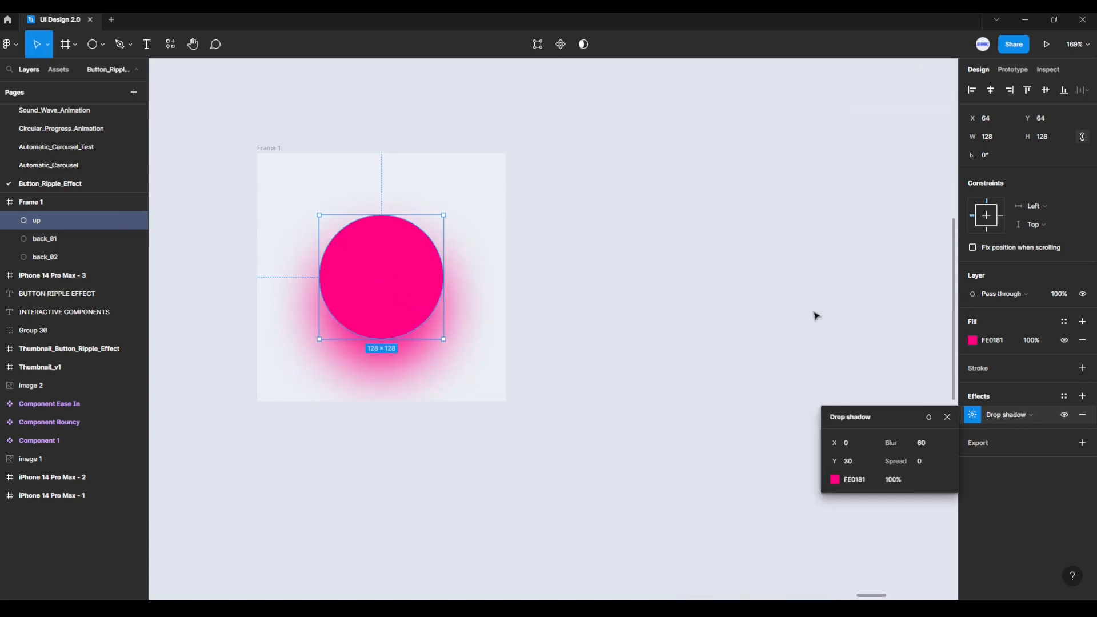
{"action": "left_click", "coordinate": [906, 483]}
{"action": "key", "text": "Return"}
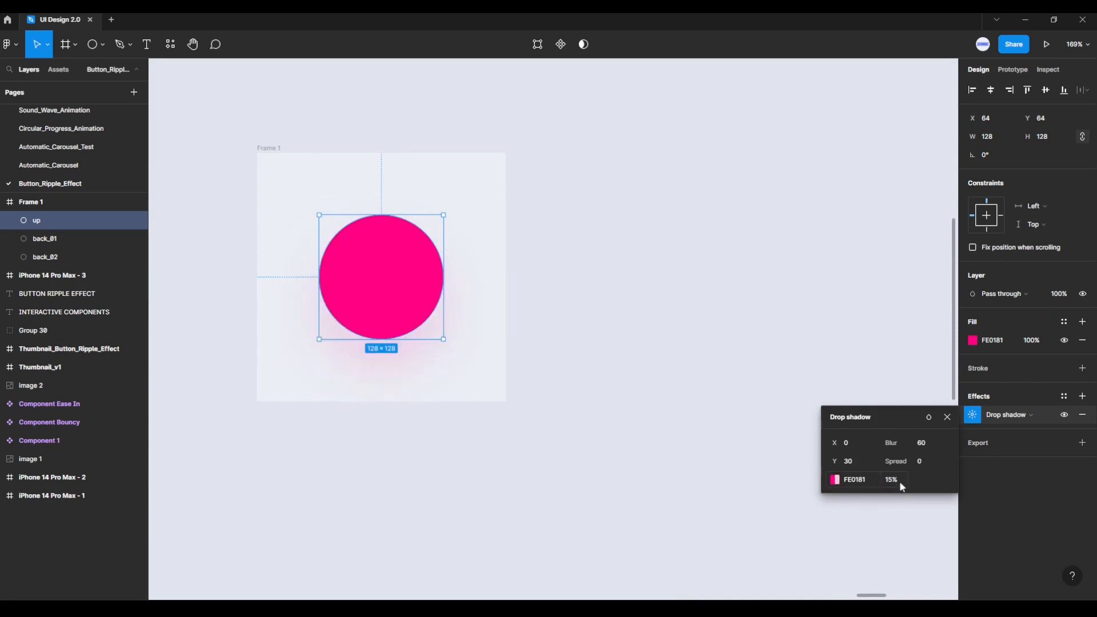
{"action": "left_click", "coordinate": [947, 418]}
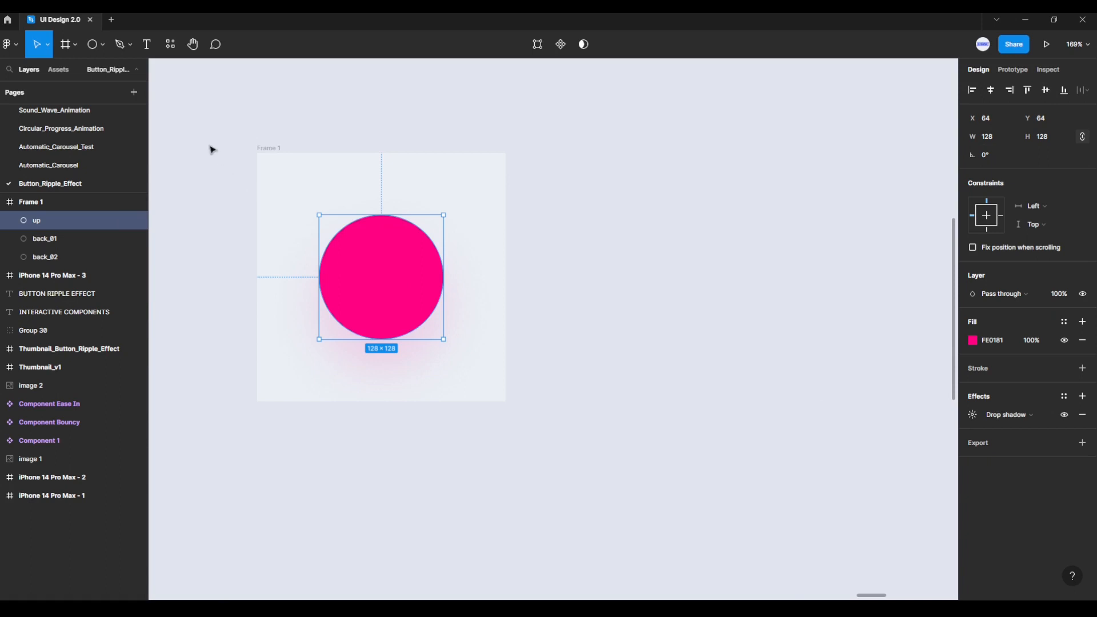
Step: Add the white text label START to Frame 1 and move it over the pink circle
{"action": "left_click", "coordinate": [148, 46]}
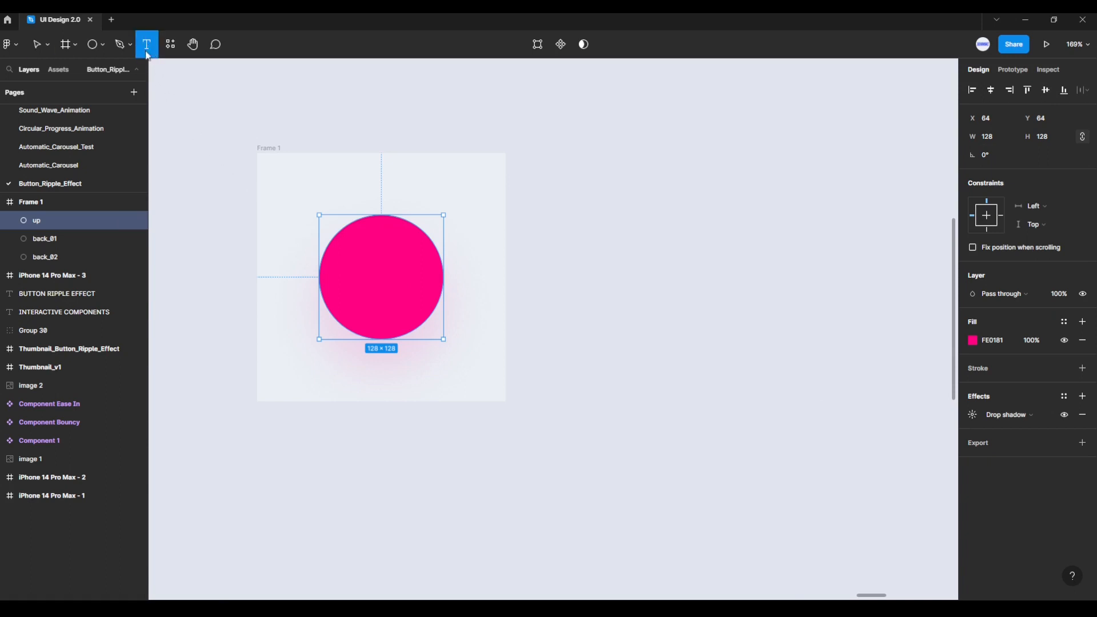
{"action": "left_click", "coordinate": [354, 281]}
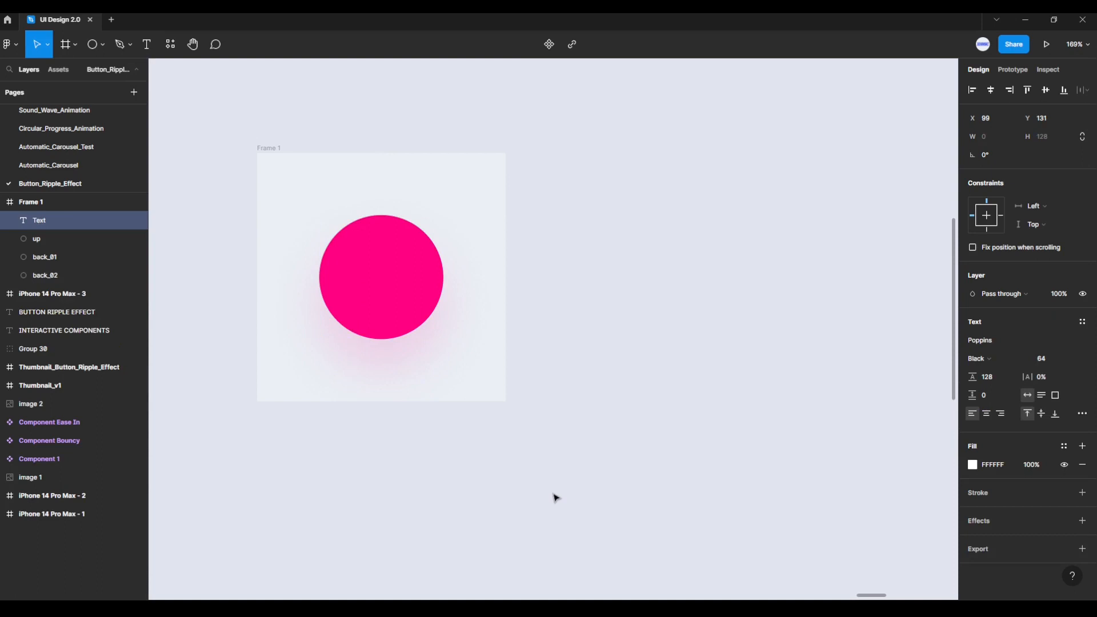
{"action": "type", "text": "s"}
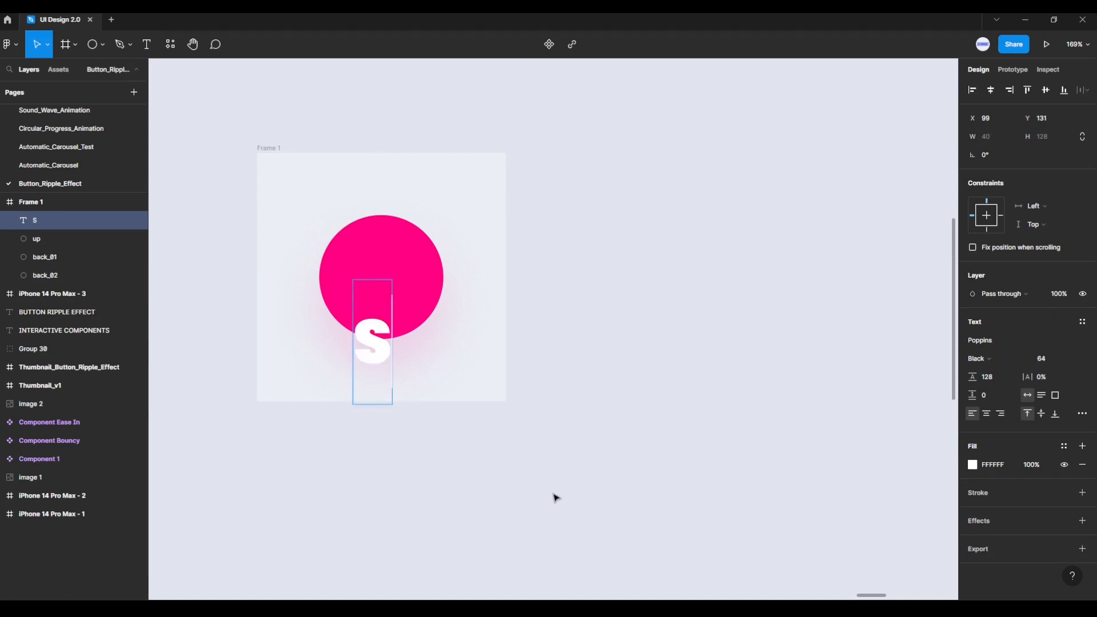
{"action": "type", "text": "TART"}
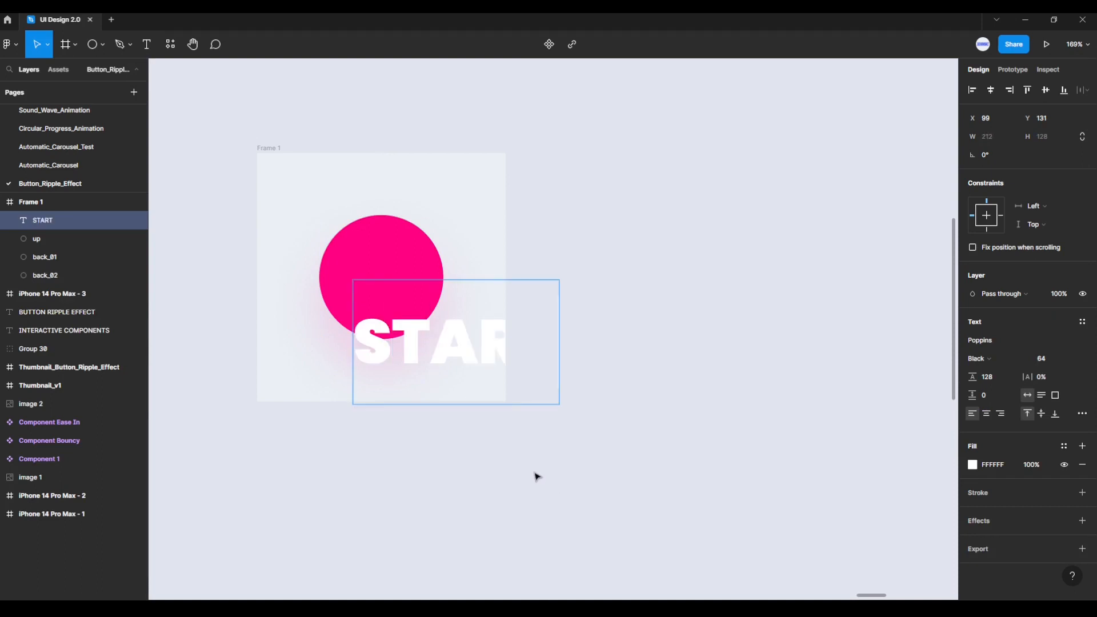
{"action": "left_click_drag", "start_coordinate": [464, 353], "coordinate": [398, 294]}
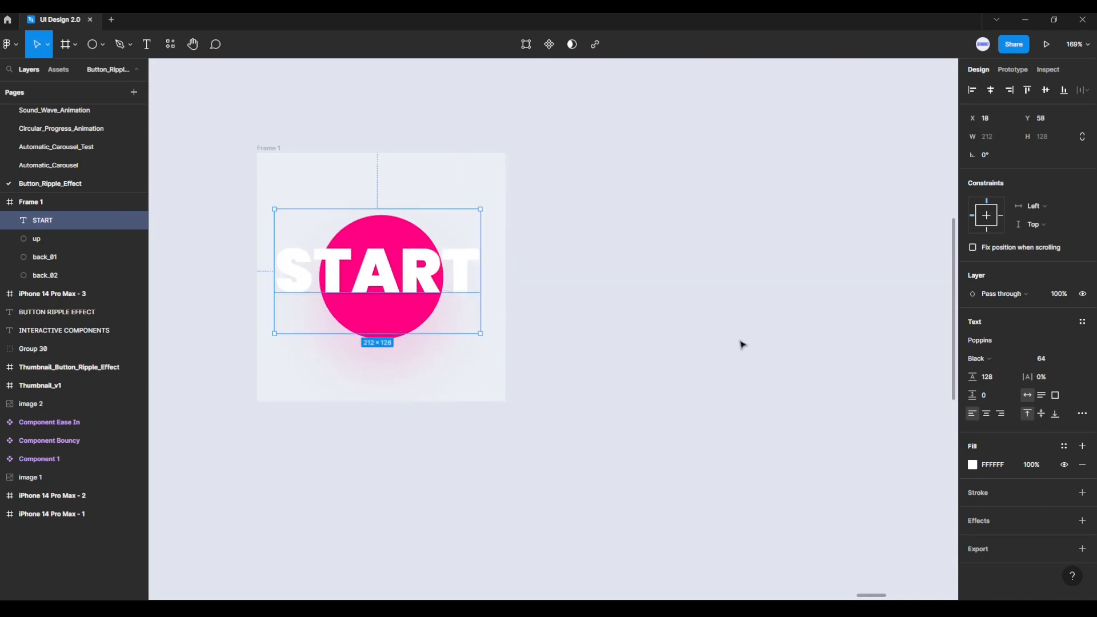
Step: Set the START label's font size to 32 and centre the label on the pink circle
{"action": "left_click", "coordinate": [1052, 360]}
{"action": "type", "text": "32"}
{"action": "key", "text": "Return"}
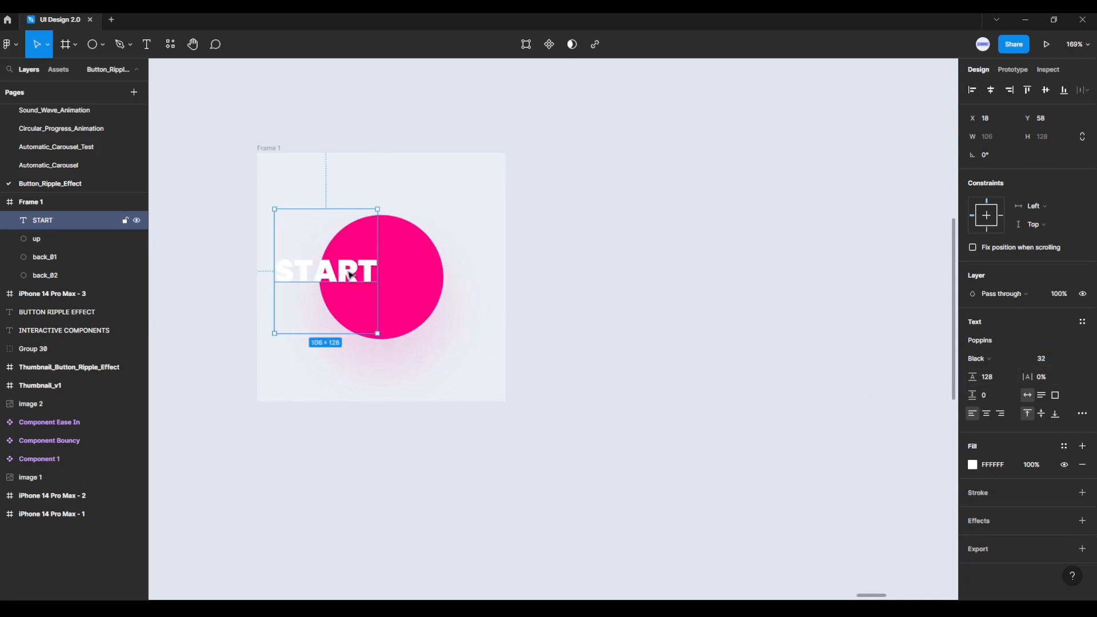
{"action": "left_click_drag", "start_coordinate": [352, 275], "coordinate": [401, 277]}
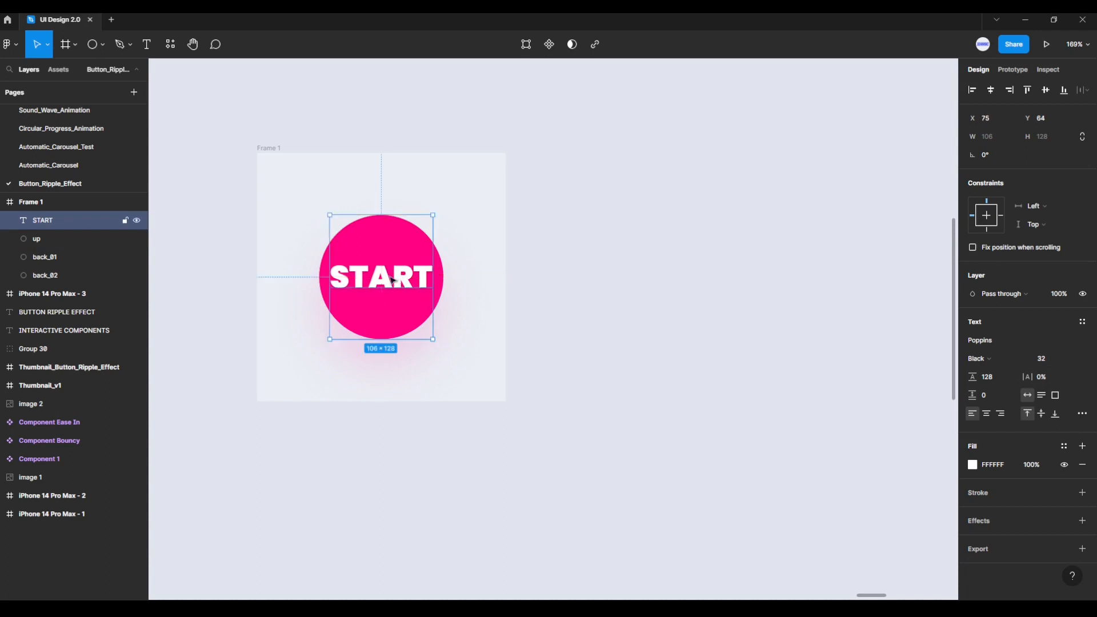
Step: Duplicate Frame 1 with all its layers and place the copy level with it on the right, at about X 14214
{"action": "left_click", "coordinate": [223, 172]}
{"action": "left_click", "coordinate": [261, 150]}
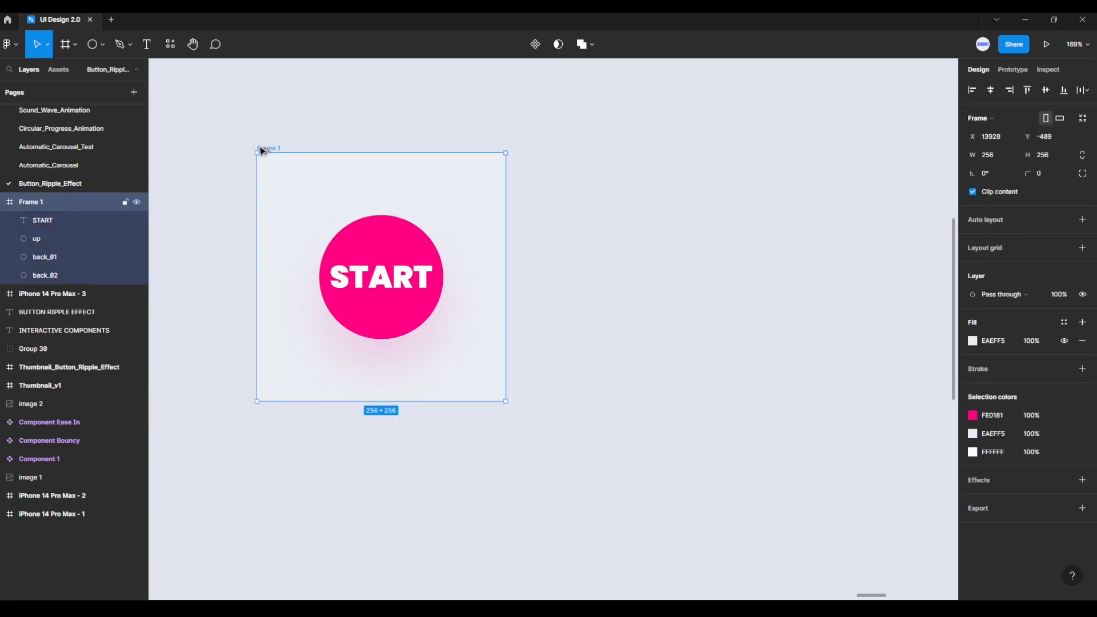
{"action": "left_click_drag", "start_coordinate": [260, 150], "coordinate": [539, 150]}
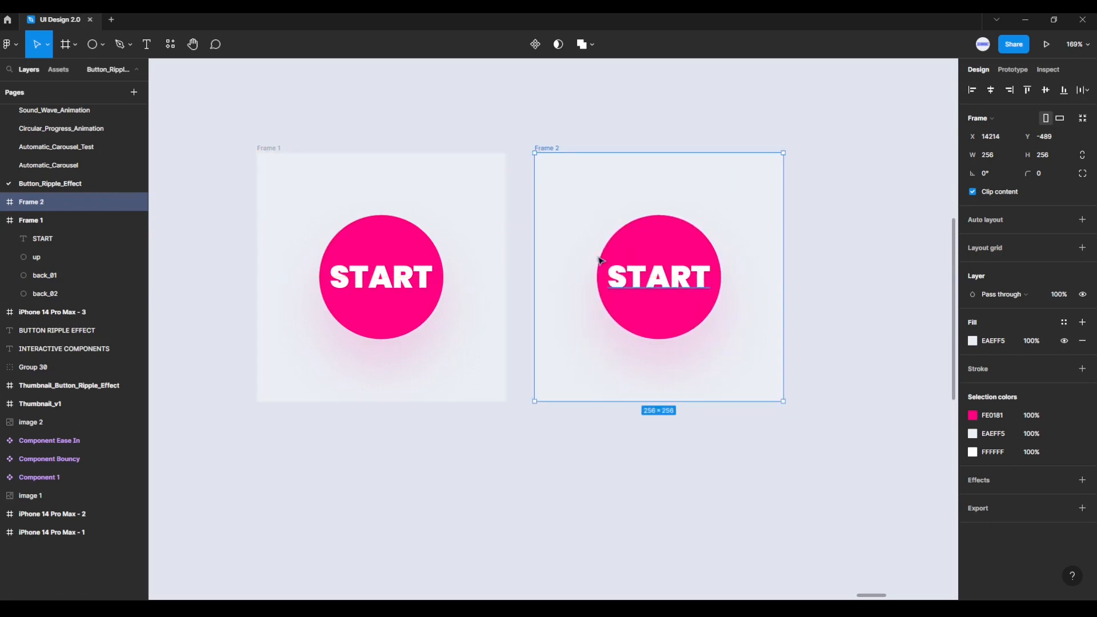
Step: Remove the drop shadow from the up circle in Frame 2
{"action": "left_click", "coordinate": [3, 202]}
{"action": "left_click", "coordinate": [24, 240]}
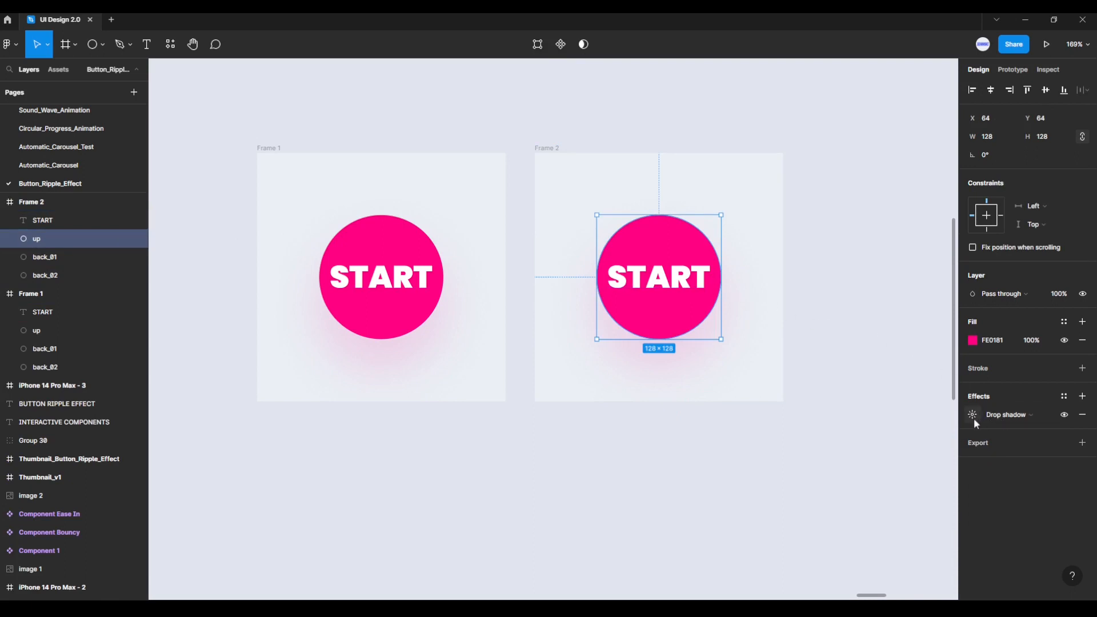
{"action": "left_click", "coordinate": [1083, 416]}
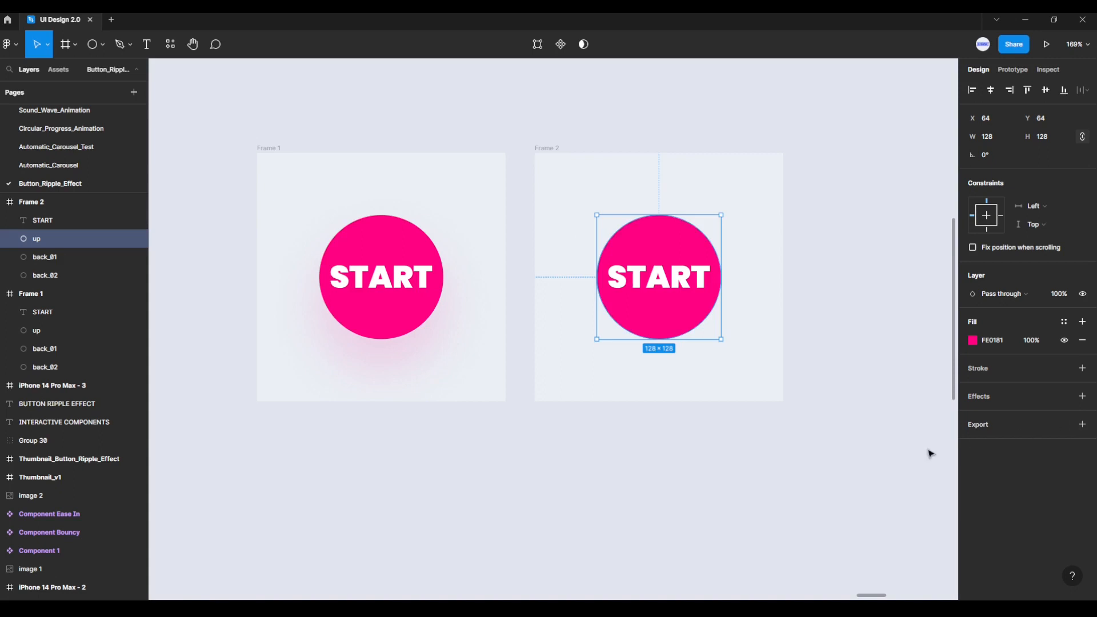
Step: Enlarge the back_01 circle in Frame 2 about its centre to 192 × 192
{"action": "left_click", "coordinate": [548, 149]}
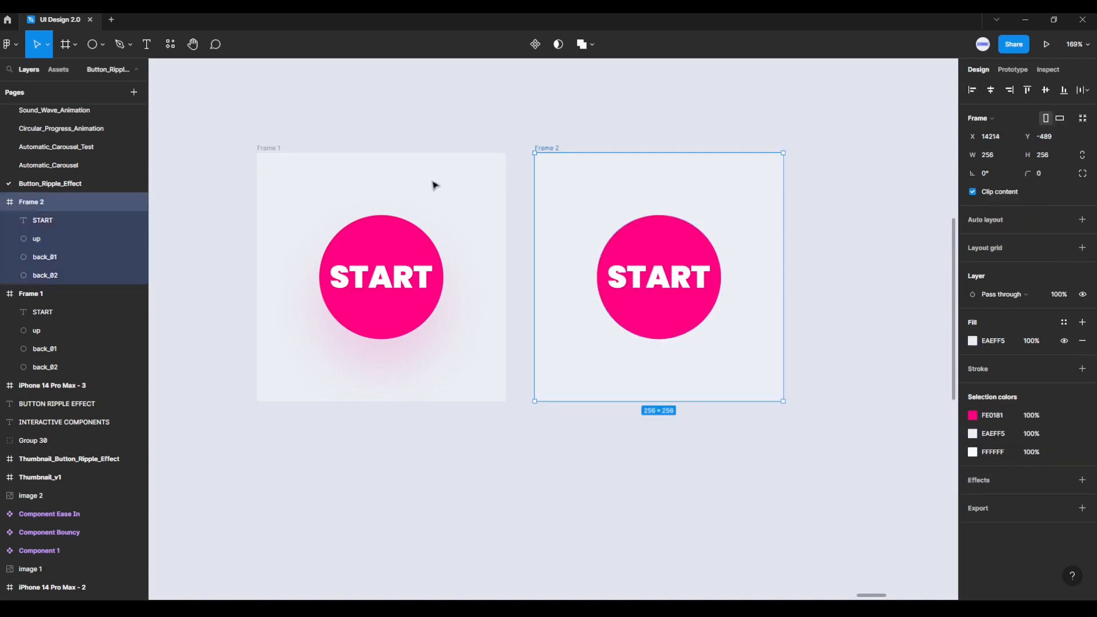
{"action": "left_click", "coordinate": [35, 258]}
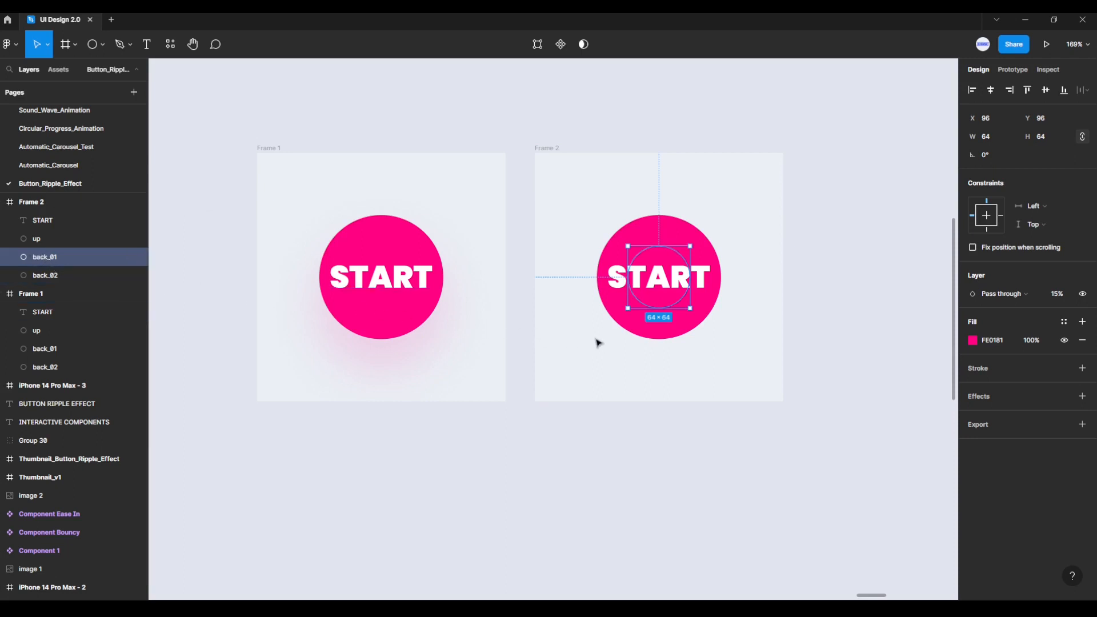
{"action": "key", "text": "alt"}
{"action": "left_click_drag", "start_coordinate": [691, 310], "coordinate": [739, 370]}
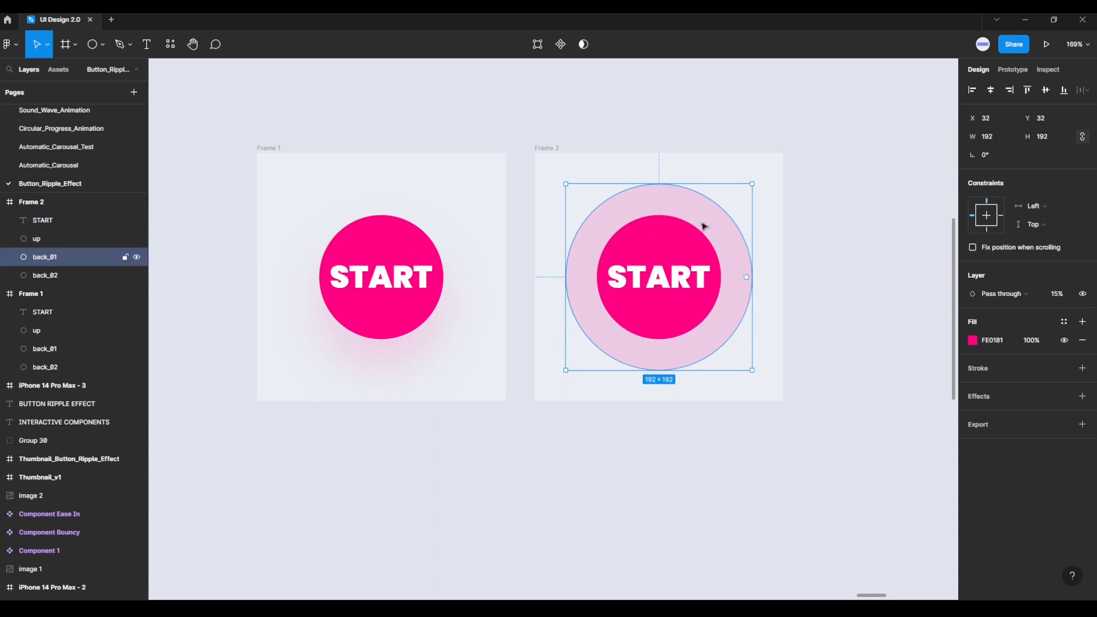
{"action": "left_click", "coordinate": [699, 413]}
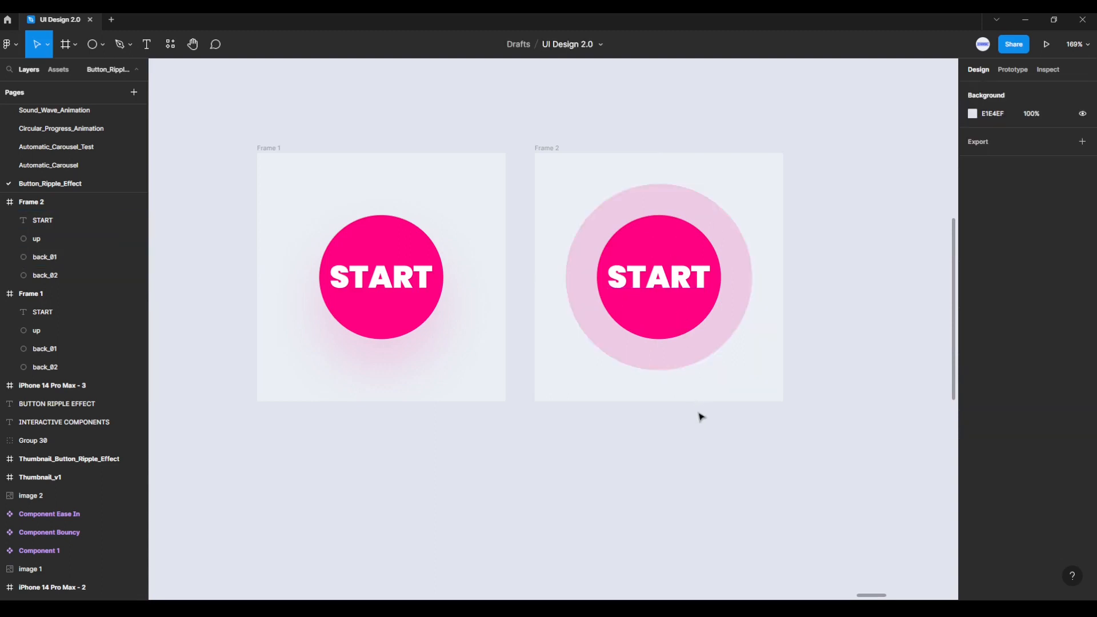
Step: Duplicate Frame 2 with all its layers and place the copy level with it on the right, at X 14500
{"action": "left_click", "coordinate": [560, 149]}
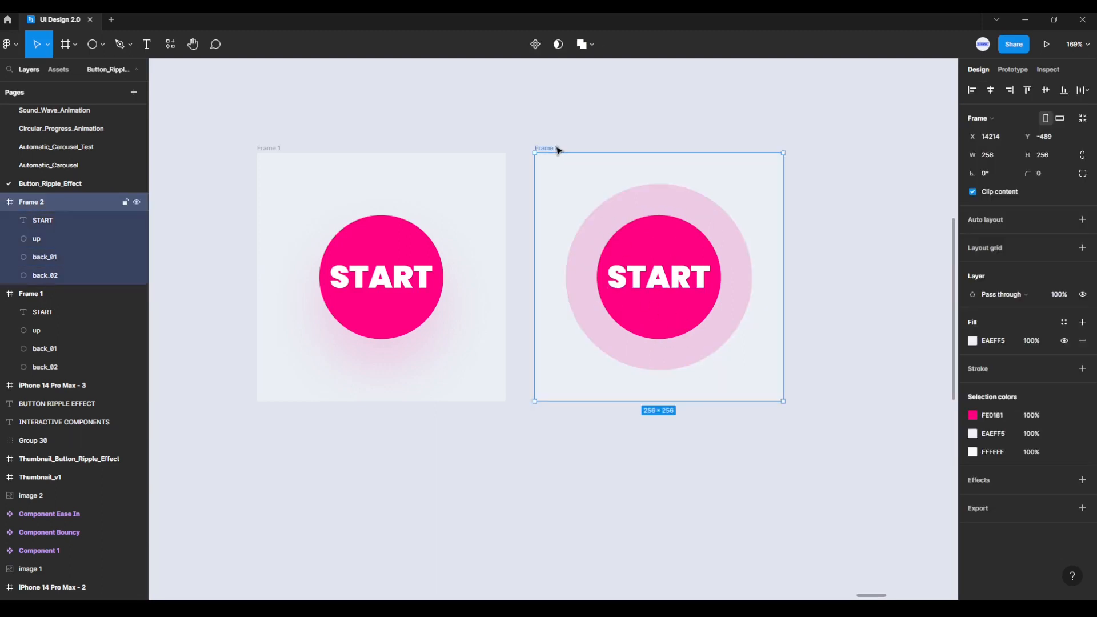
{"action": "left_click_drag", "start_coordinate": [560, 150], "coordinate": [837, 152]}
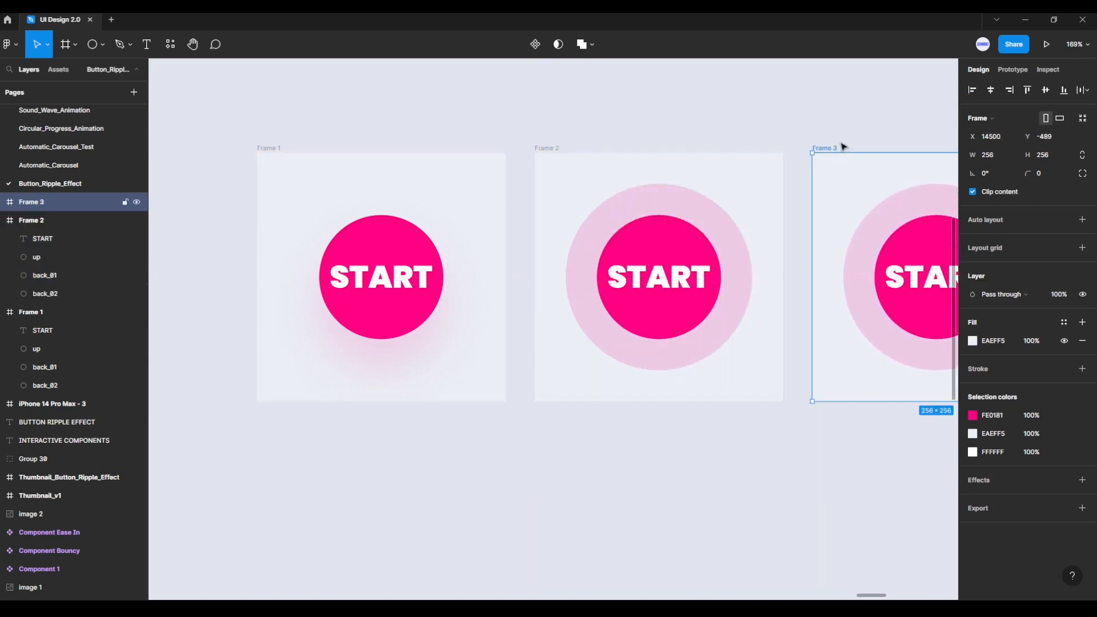
{"action": "scroll", "coordinate": [826, 111], "scroll_direction": "right", "scroll_amount": 2}
{"action": "left_click_drag", "start_coordinate": [826, 110], "coordinate": [543, 116]}
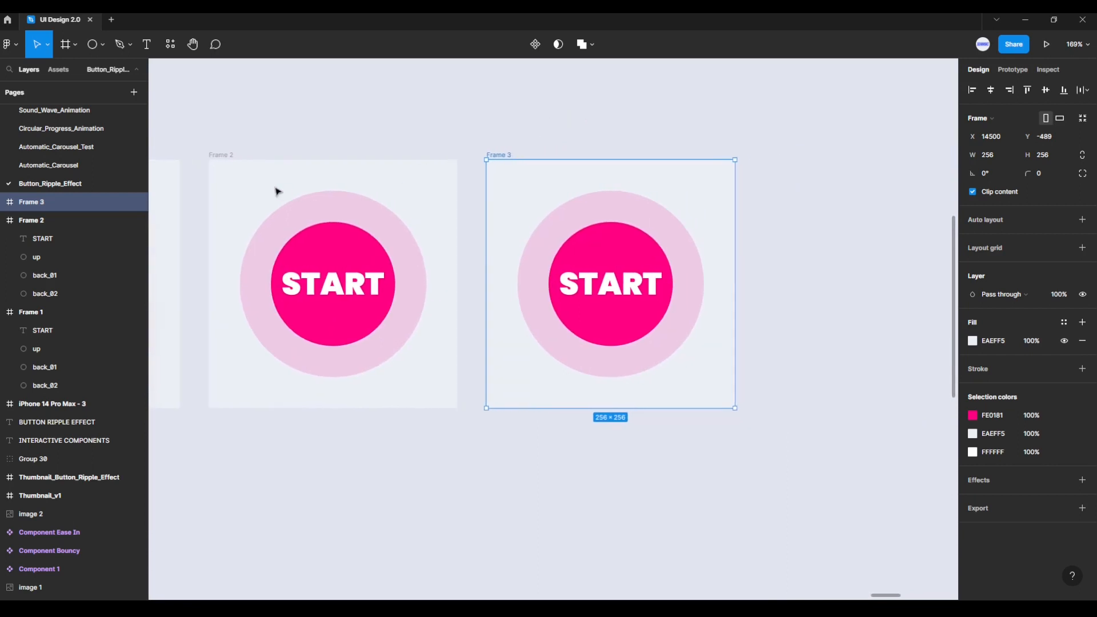
Step: Enlarge the back_01 circle in Frame 3 about its centre to 256 × 256, filling the frame
{"action": "left_click", "coordinate": [3, 204]}
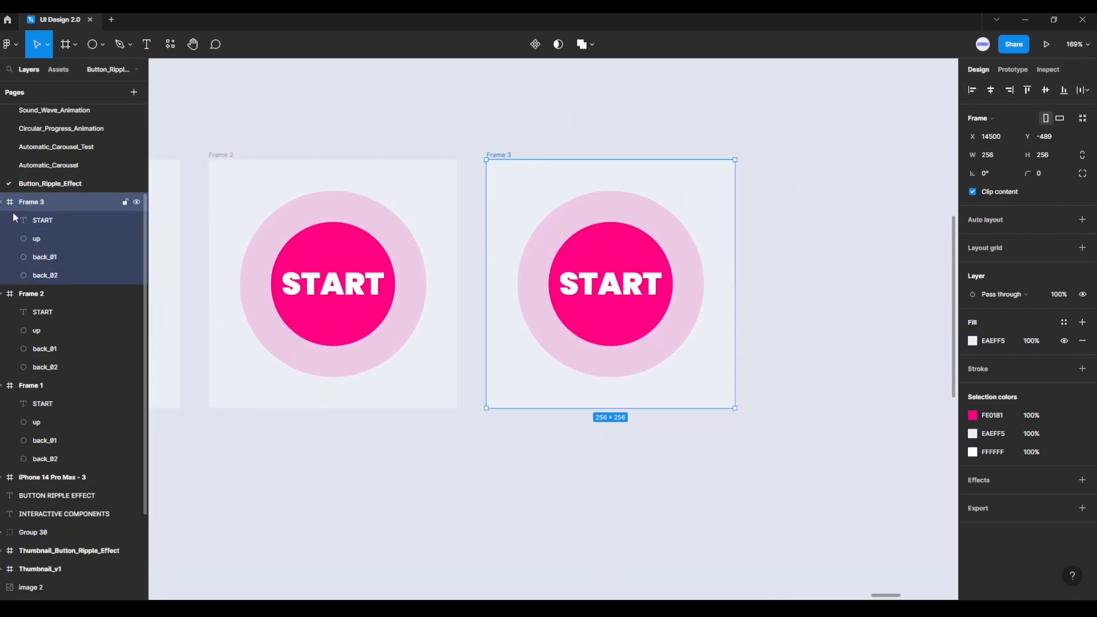
{"action": "left_click", "coordinate": [57, 257]}
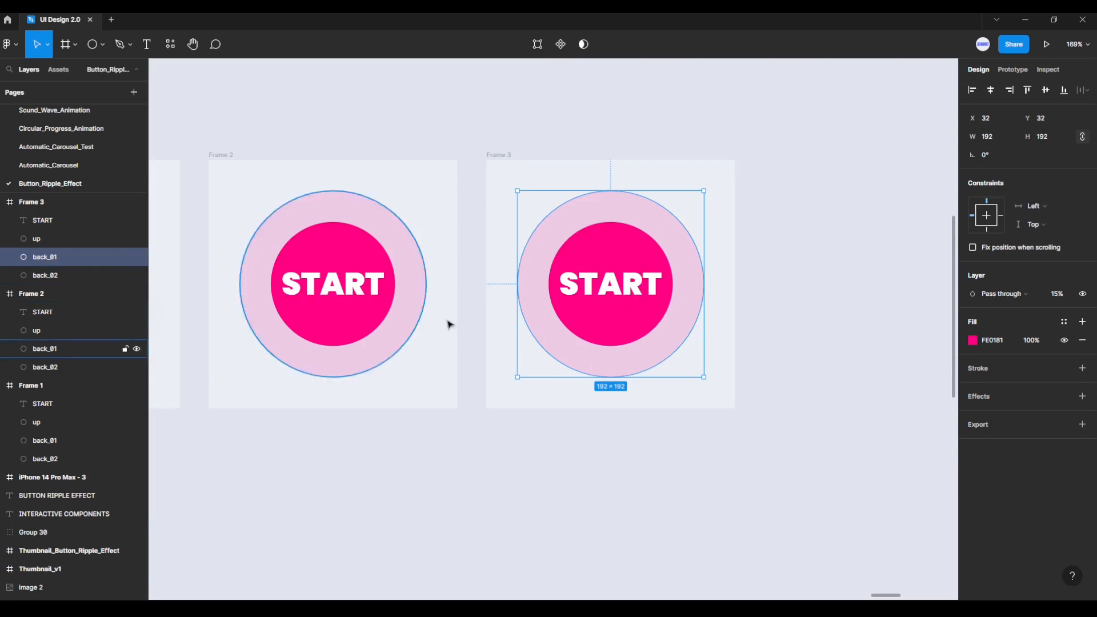
{"action": "key", "text": "alt"}
{"action": "left_click_drag", "start_coordinate": [703, 379], "coordinate": [734, 405]}
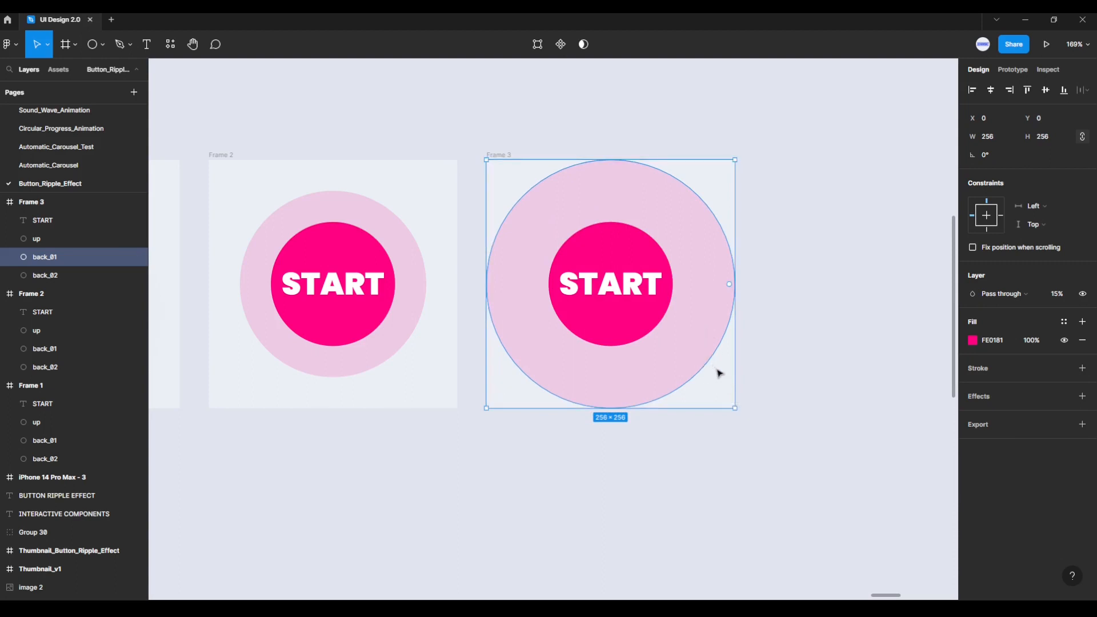
Step: Enlarge the back_02 circle in Frame 3 about its centre to 192 × 192
{"action": "left_click", "coordinate": [55, 278]}
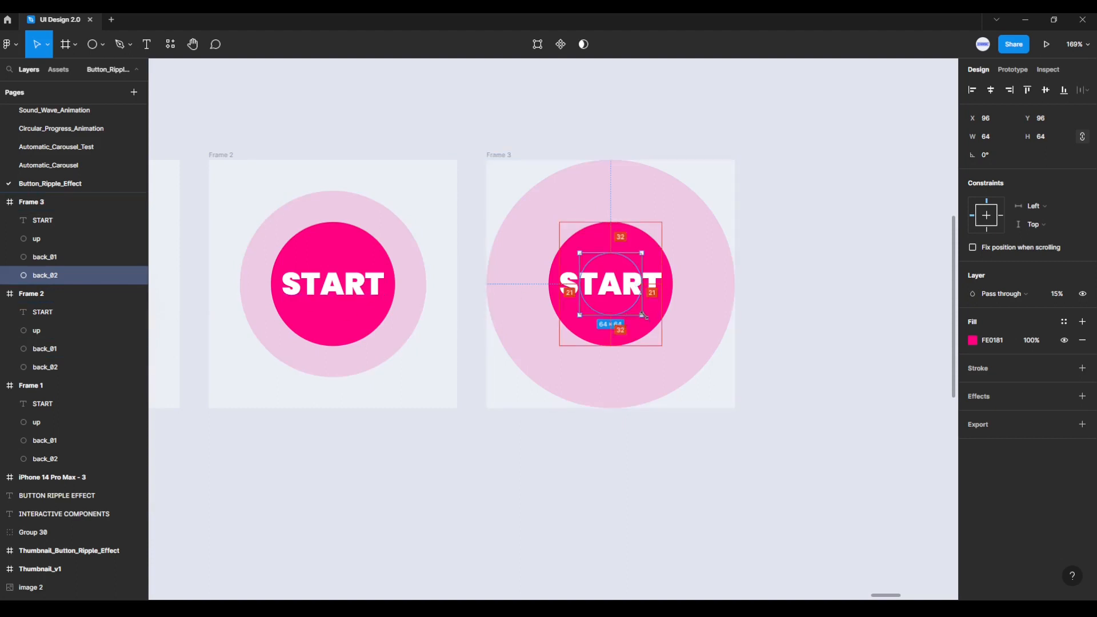
{"action": "left_click_drag", "start_coordinate": [646, 316], "coordinate": [703, 375]}
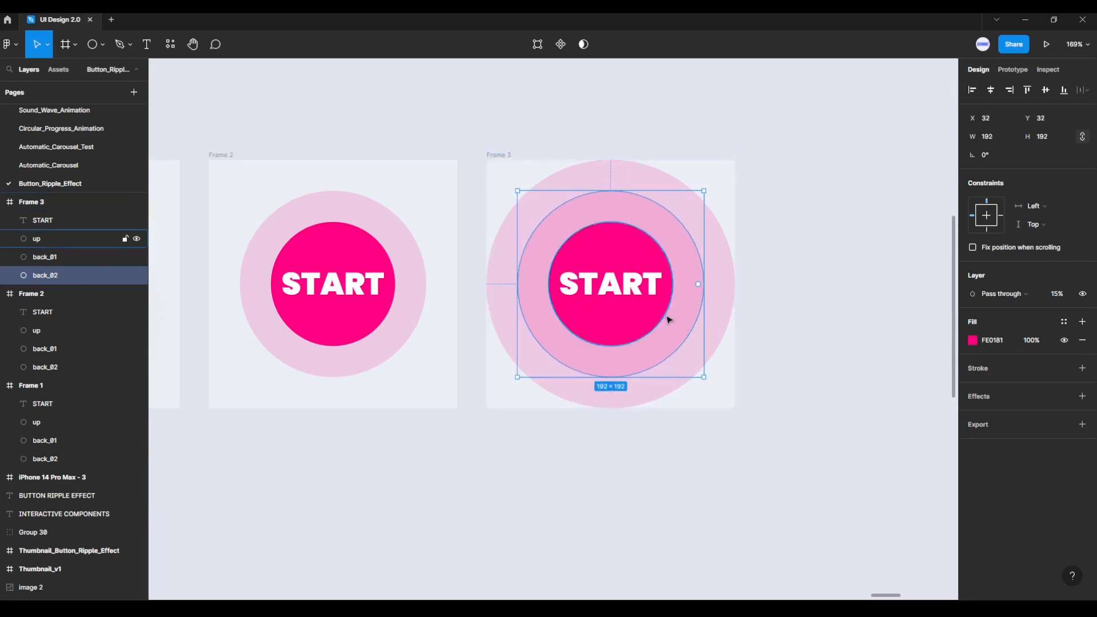
{"action": "left_click", "coordinate": [749, 382]}
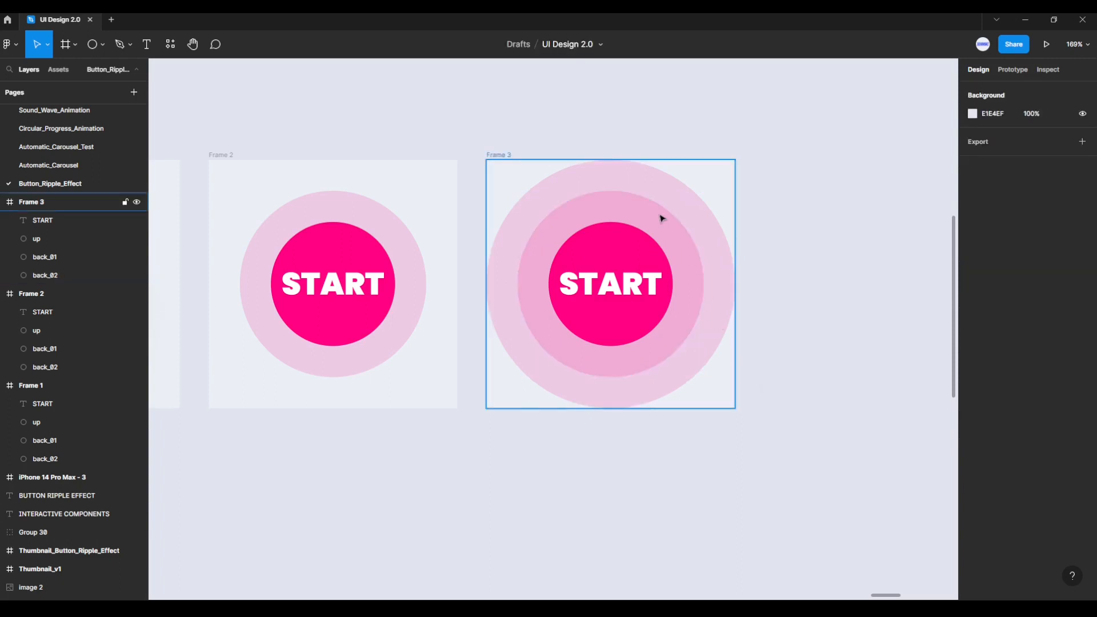
Step: Duplicate Frame 3 with all its layers and place the copy level with it on the right, at X 14786
{"action": "left_click", "coordinate": [508, 155]}
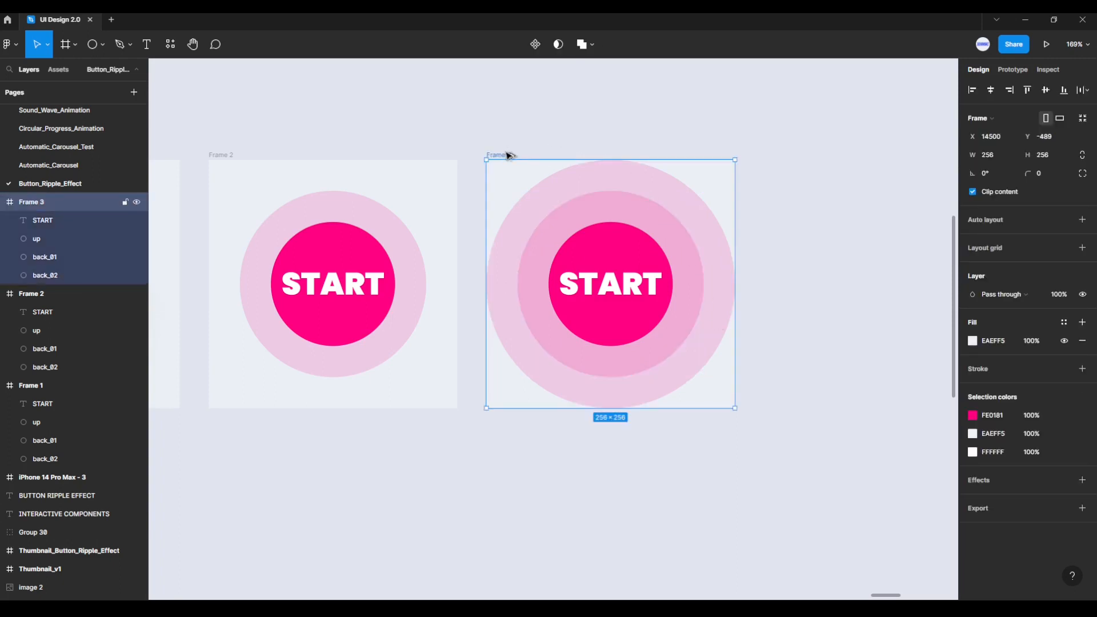
{"action": "left_click_drag", "start_coordinate": [508, 155], "coordinate": [788, 156]}
{"action": "left_click_drag", "start_coordinate": [830, 116], "coordinate": [584, 101]}
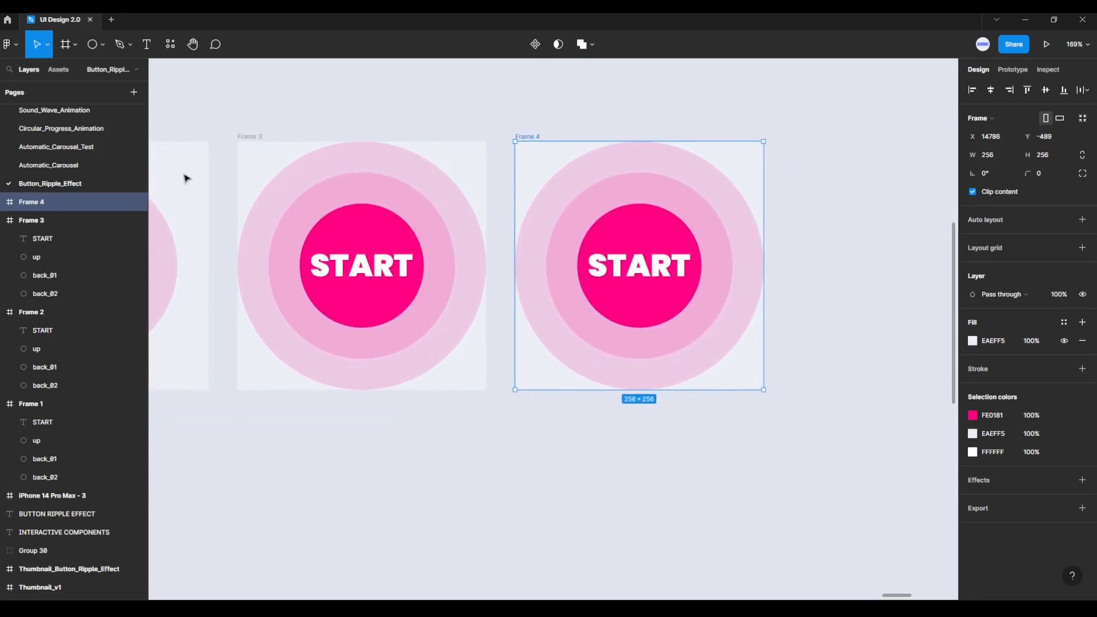
Step: Hide the back_01 circle in Frame 4
{"action": "left_click", "coordinate": [4, 203]}
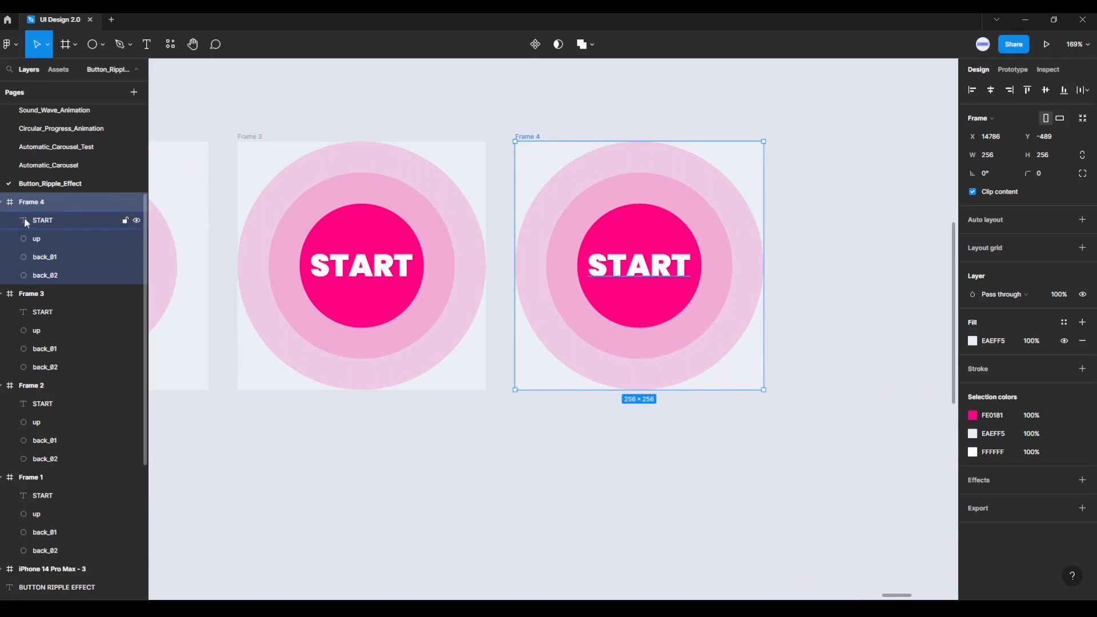
{"action": "left_click", "coordinate": [46, 258]}
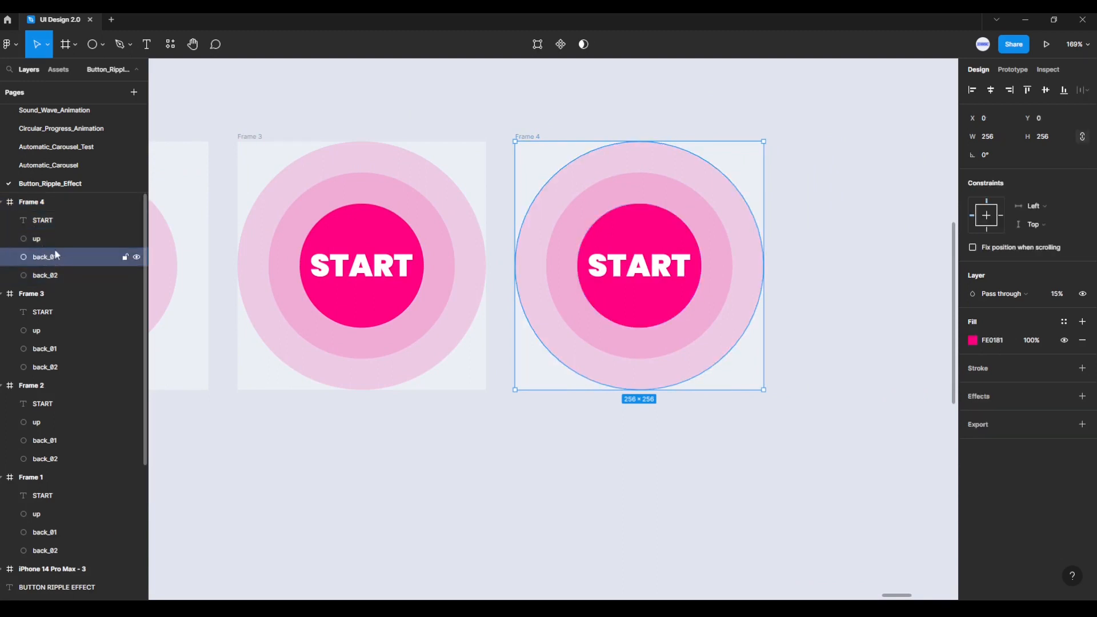
{"action": "left_click", "coordinate": [136, 258]}
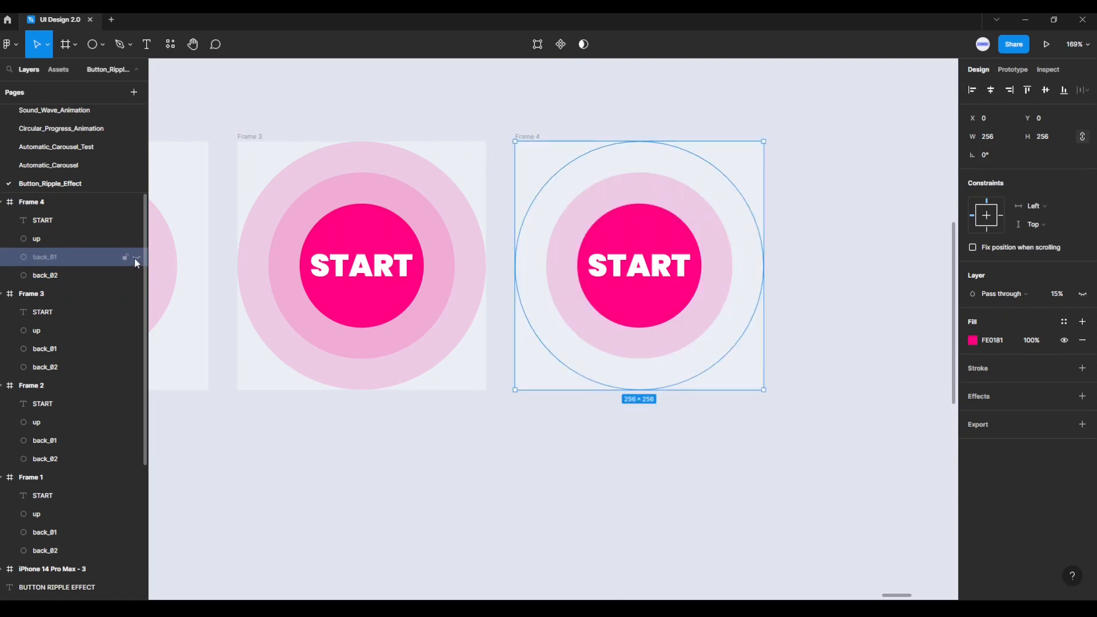
Step: Enlarge the back_02 circle in Frame 4 about its centre to 256 × 256
{"action": "left_click", "coordinate": [64, 276]}
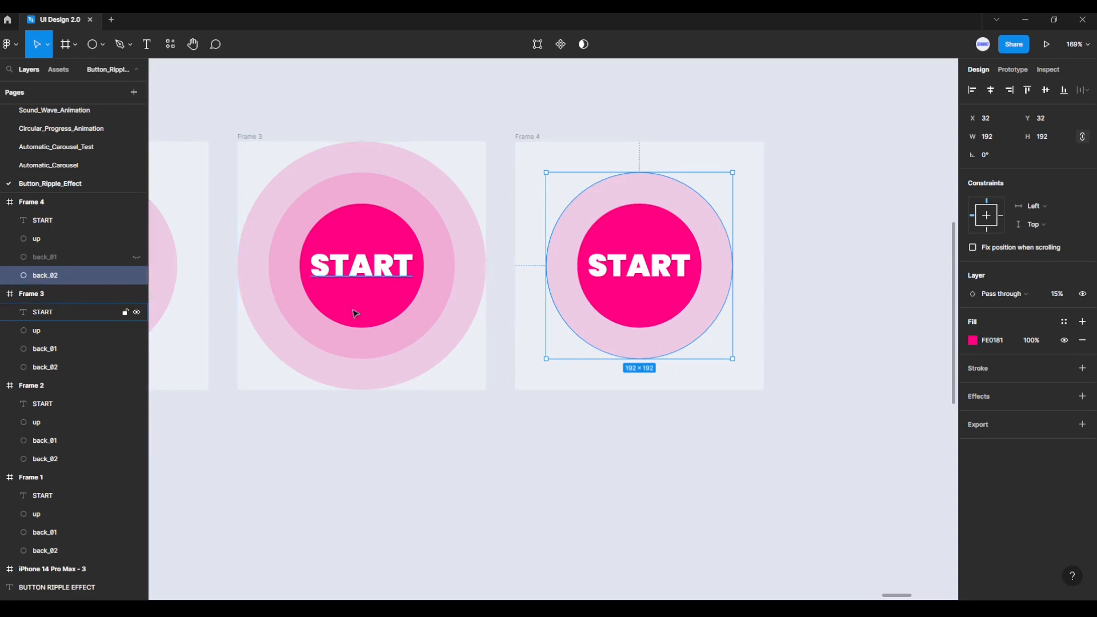
{"action": "key", "text": "alt"}
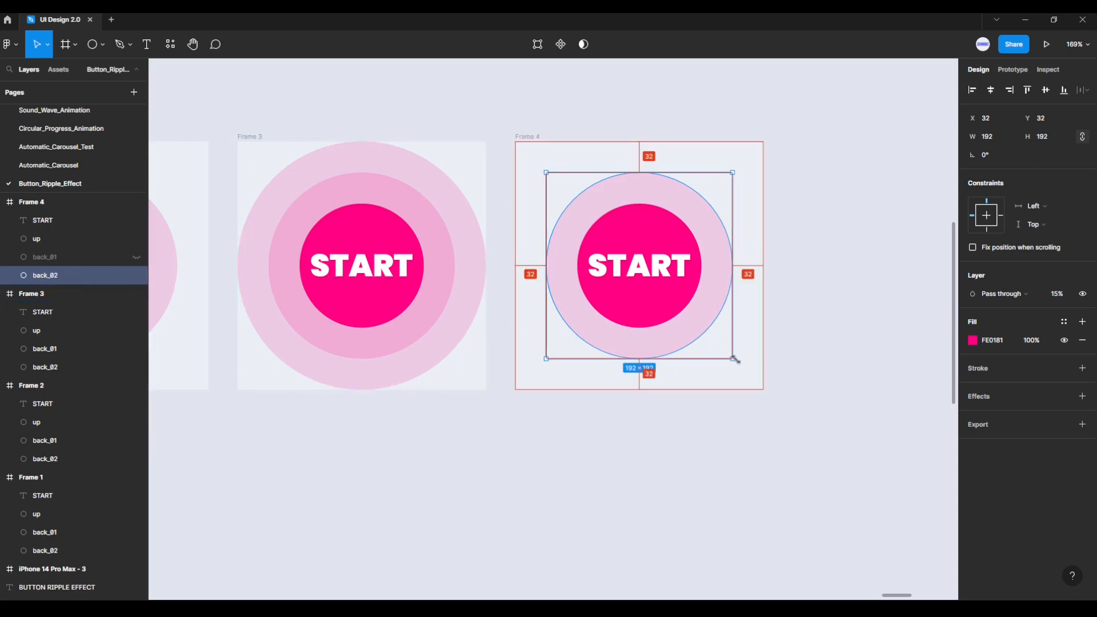
{"action": "left_click_drag", "start_coordinate": [736, 359], "coordinate": [764, 381]}
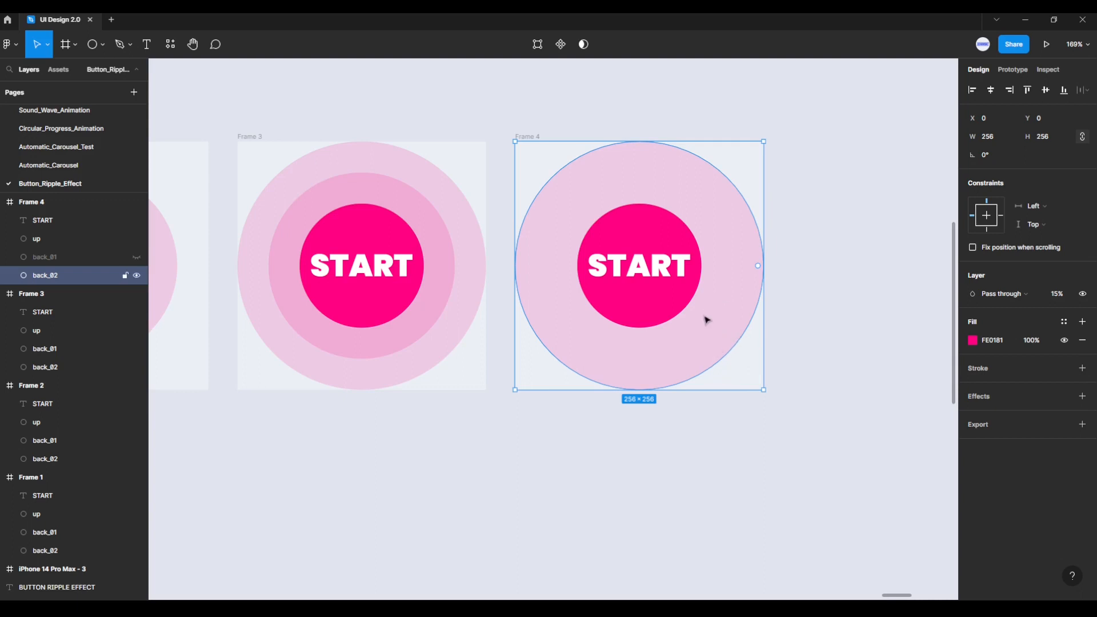
{"action": "left_click", "coordinate": [757, 430]}
Step: Turn Frame 1 through Frame 4 into four separate components at once
{"action": "scroll", "coordinate": [640, 475], "scroll_direction": "down", "scroll_amount": 1}
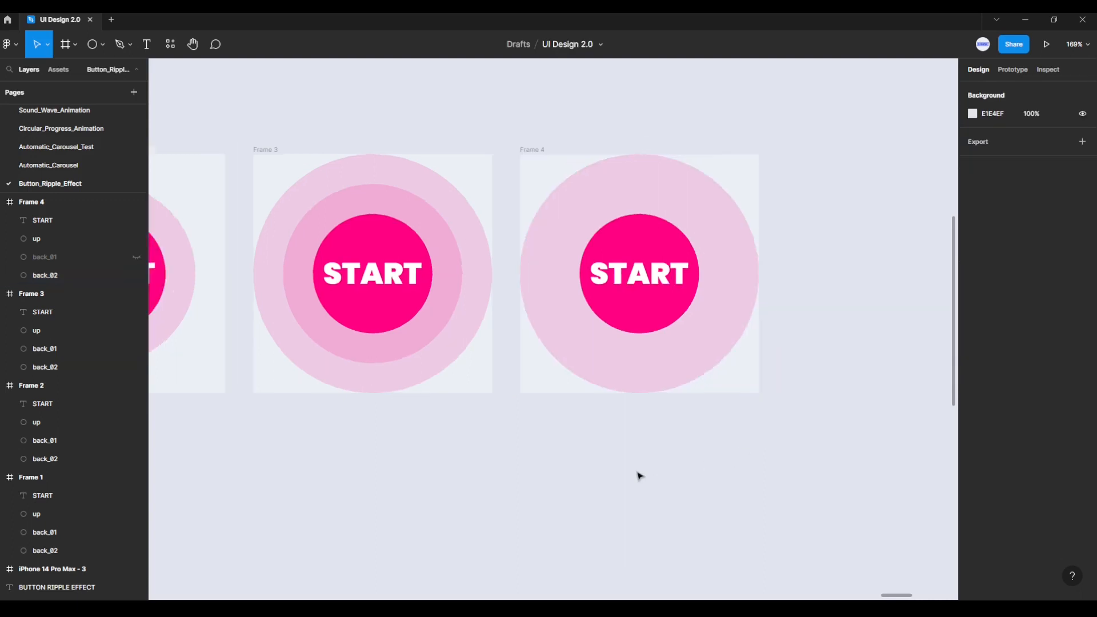
{"action": "left_click_drag", "start_coordinate": [647, 453], "coordinate": [788, 427]}
{"action": "scroll", "coordinate": [756, 413], "scroll_direction": "down", "scroll_amount": 3}
{"action": "scroll", "coordinate": [787, 428], "scroll_direction": "up", "scroll_amount": 1}
{"action": "scroll", "coordinate": [786, 427], "scroll_direction": "right", "scroll_amount": 1}
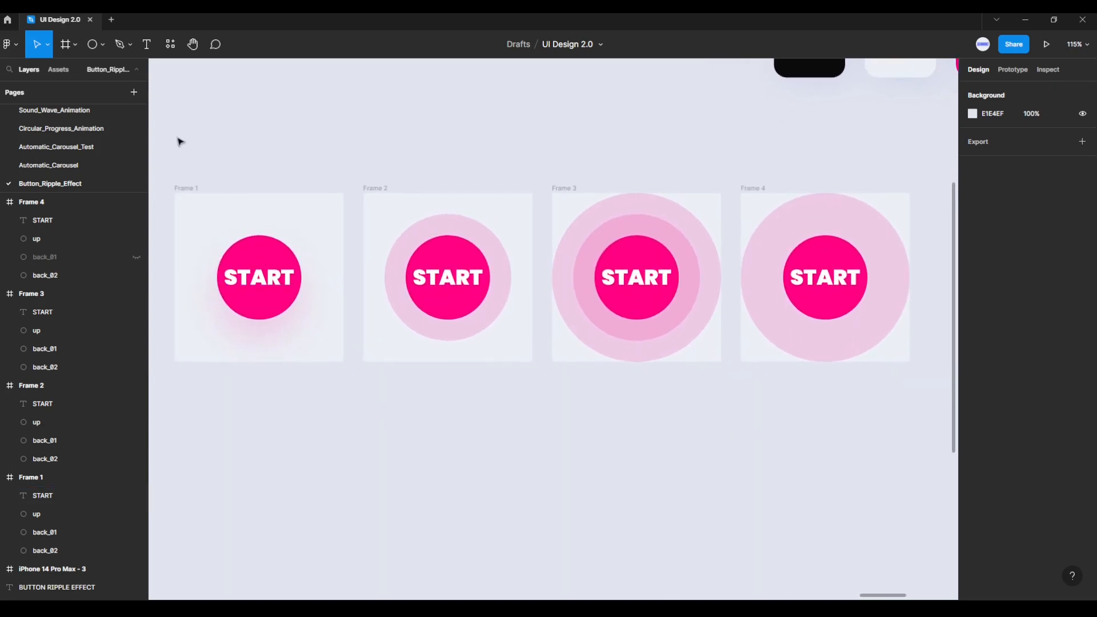
{"action": "left_click_drag", "start_coordinate": [158, 136], "coordinate": [936, 419]}
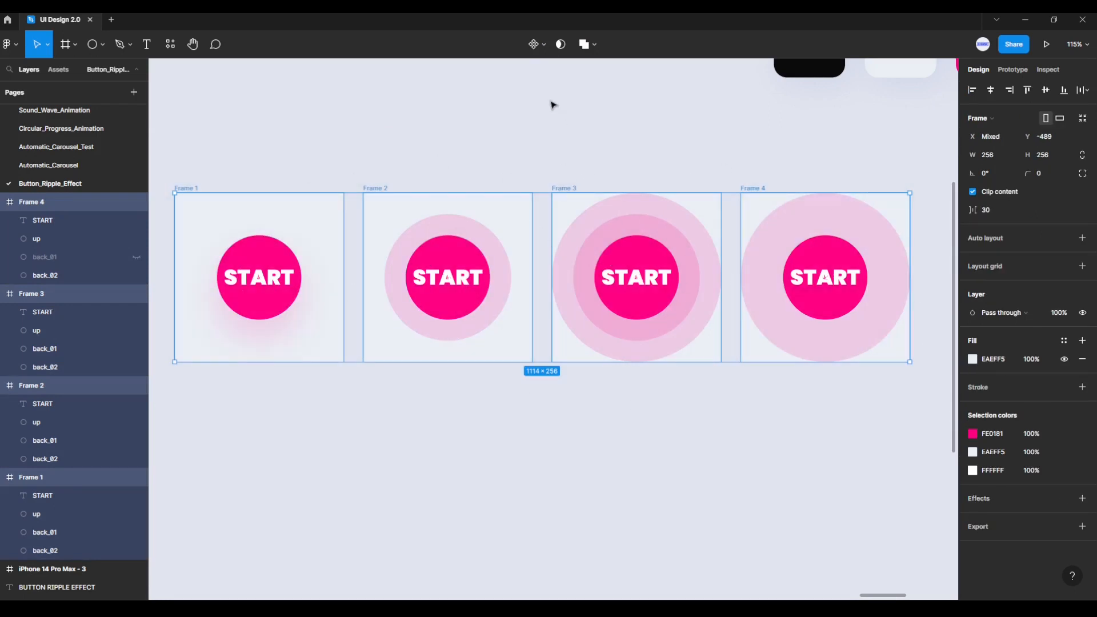
{"action": "left_click", "coordinate": [545, 47]}
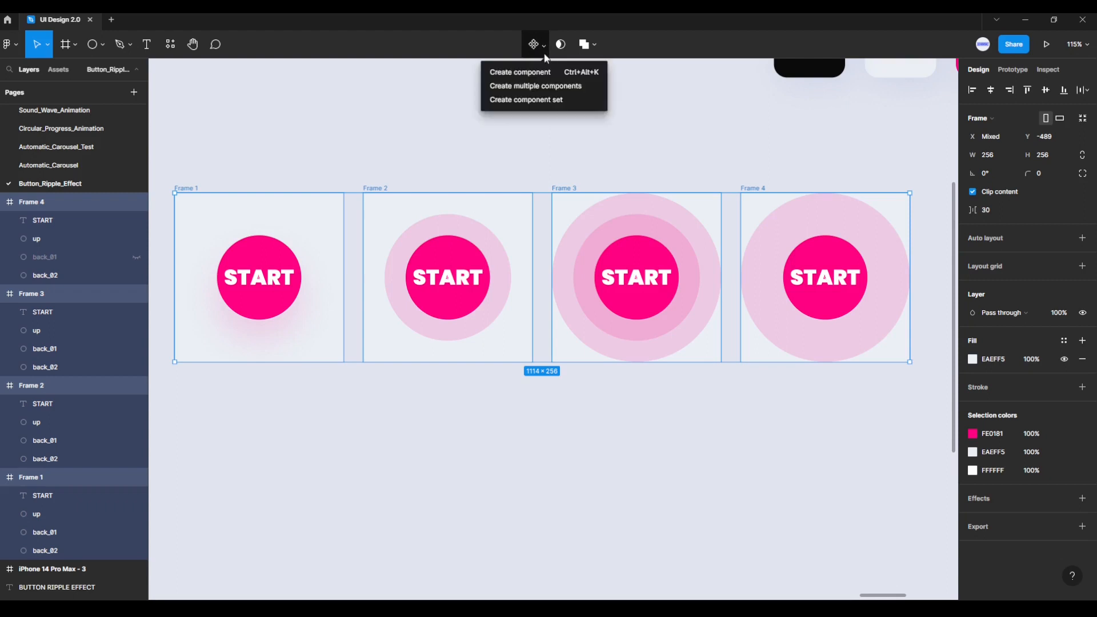
{"action": "left_click", "coordinate": [543, 90]}
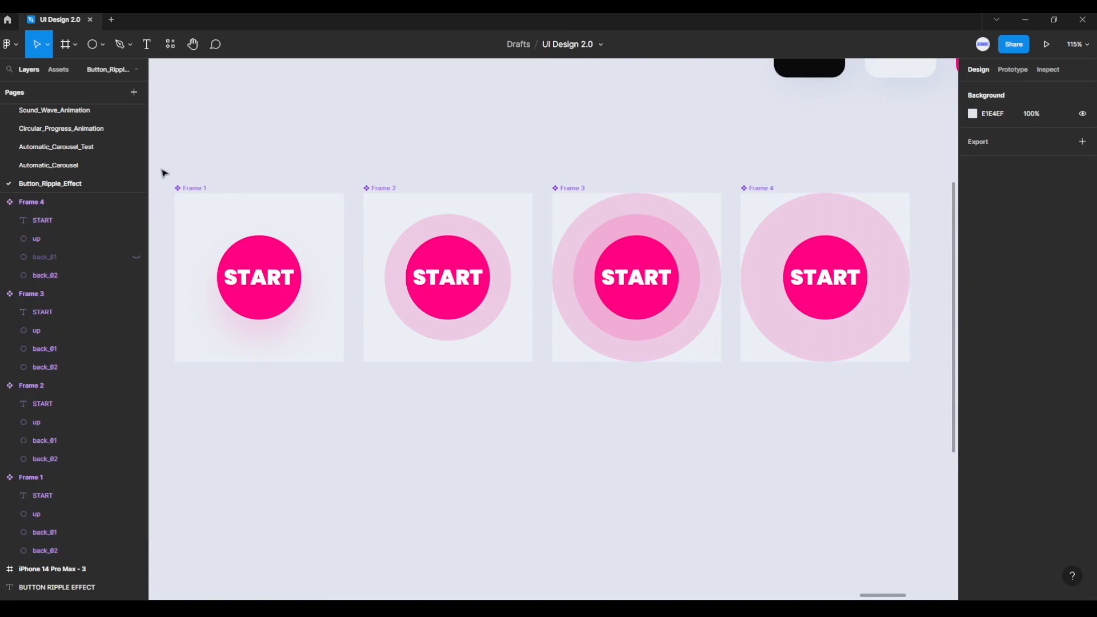
Step: Combine the four frame components as variants of one component set
{"action": "left_click_drag", "start_coordinate": [159, 167], "coordinate": [933, 441]}
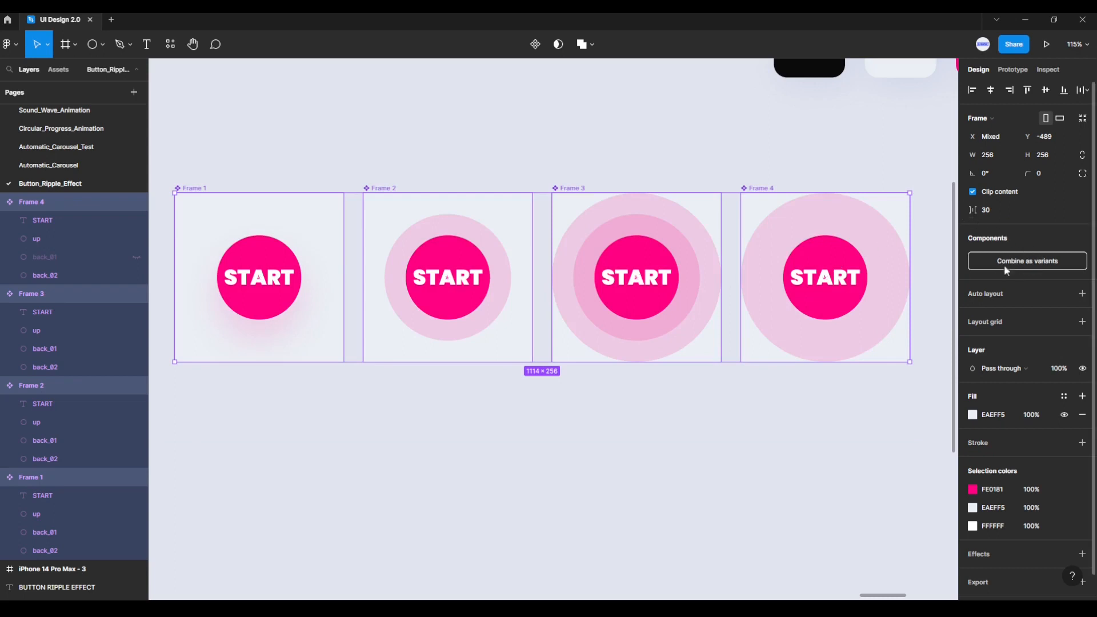
{"action": "left_click", "coordinate": [1037, 264]}
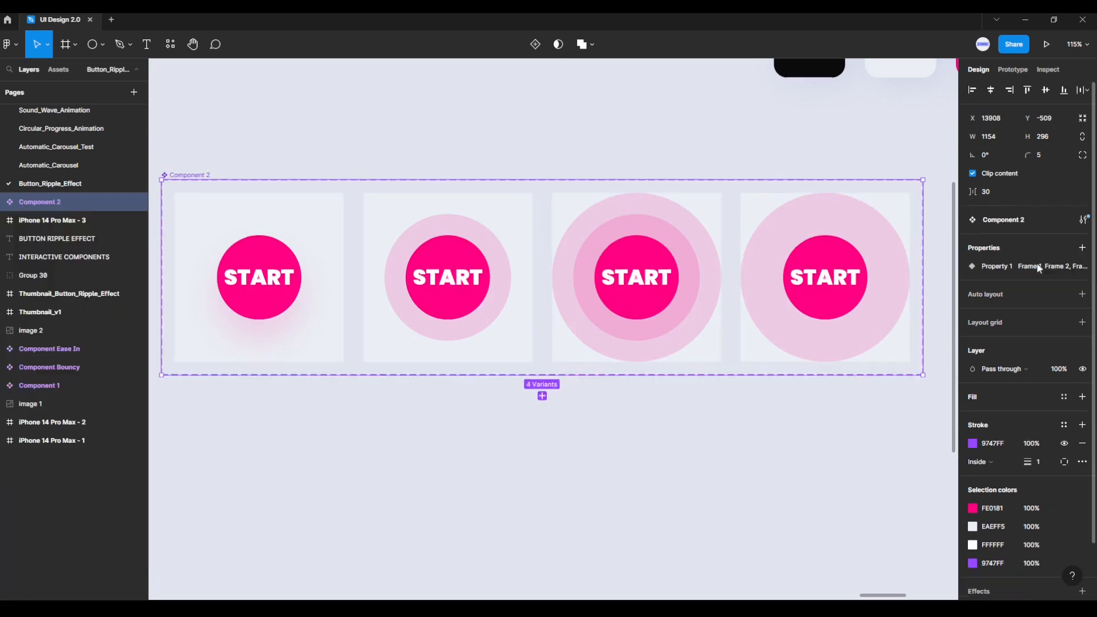
{"action": "left_click", "coordinate": [867, 437]}
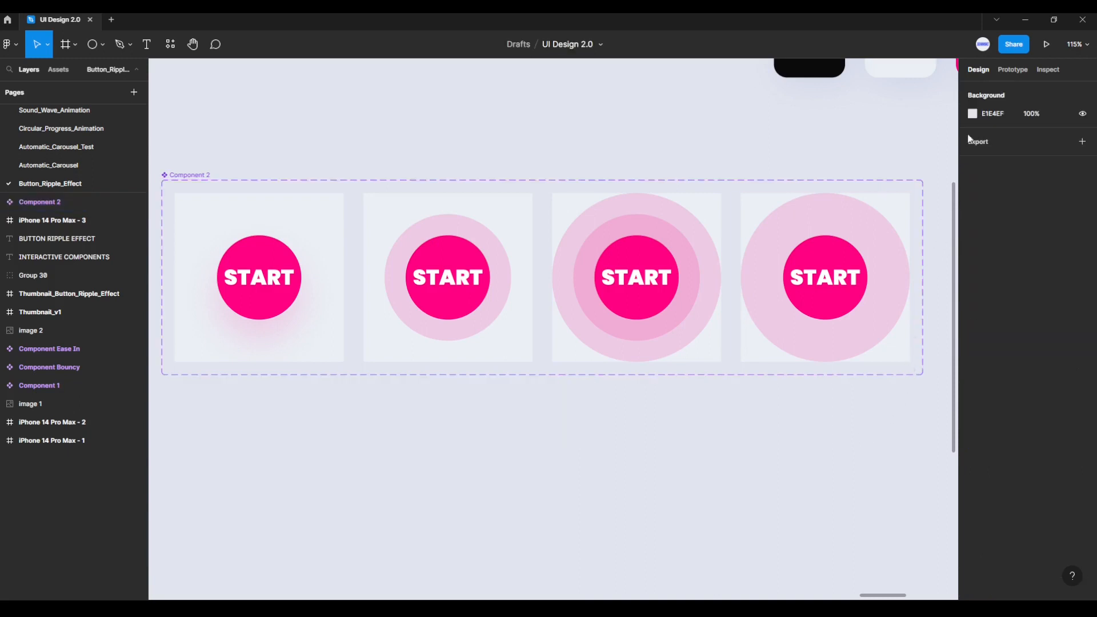
Step: Link the START text in Frame 1 to Frame 2 with a prototype interaction triggered On tap
{"action": "left_click", "coordinate": [1014, 70]}
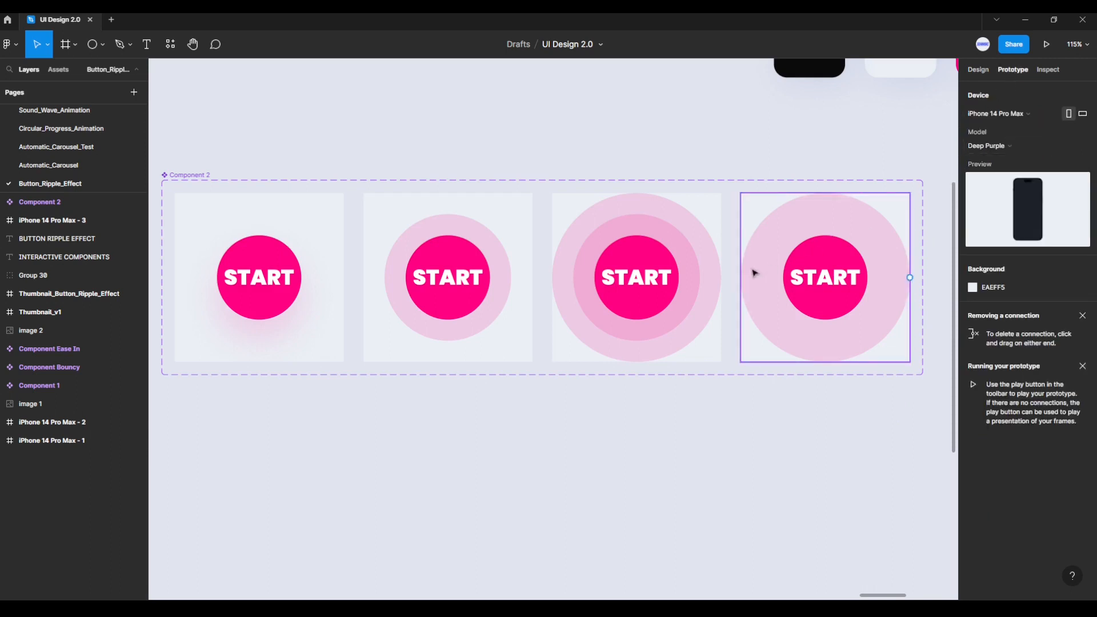
{"action": "double_click", "coordinate": [277, 303]}
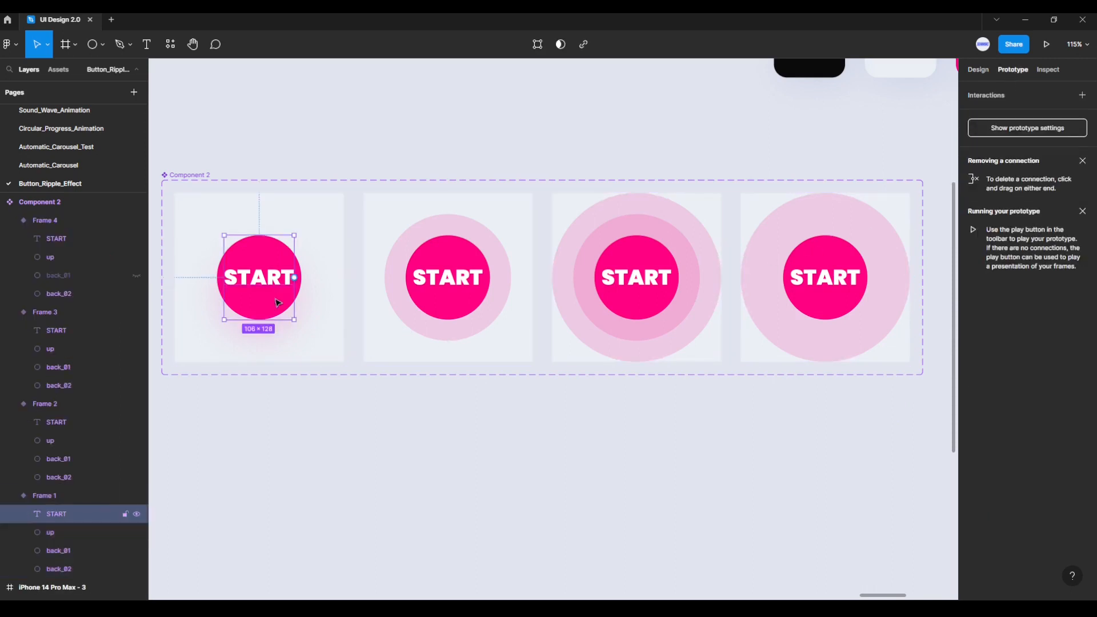
{"action": "key", "text": "Tab"}
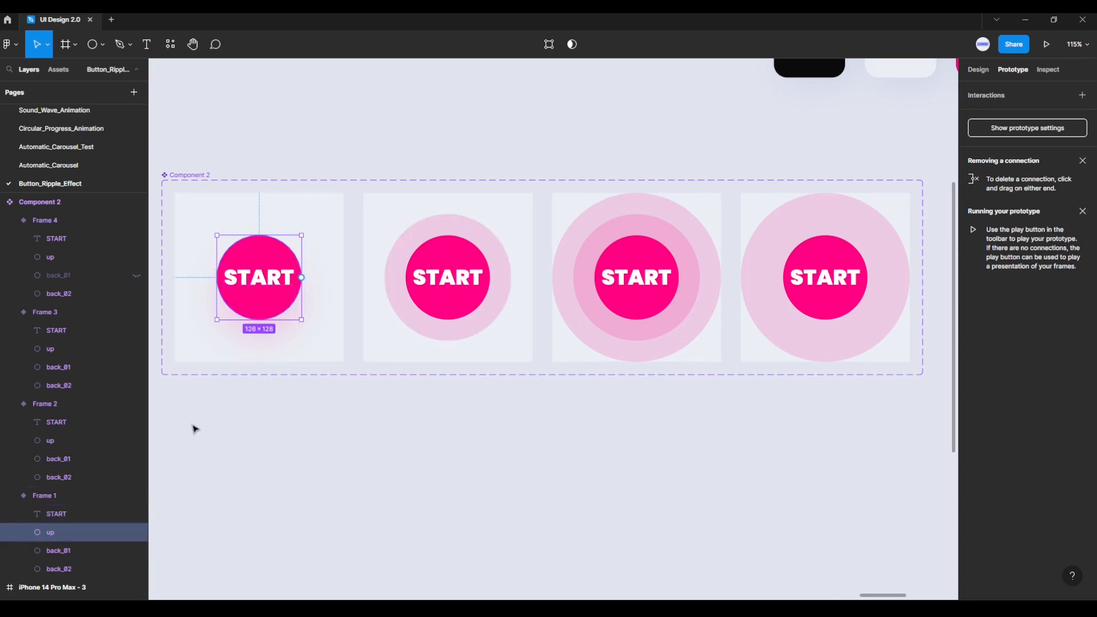
{"action": "left_click", "coordinate": [256, 289]}
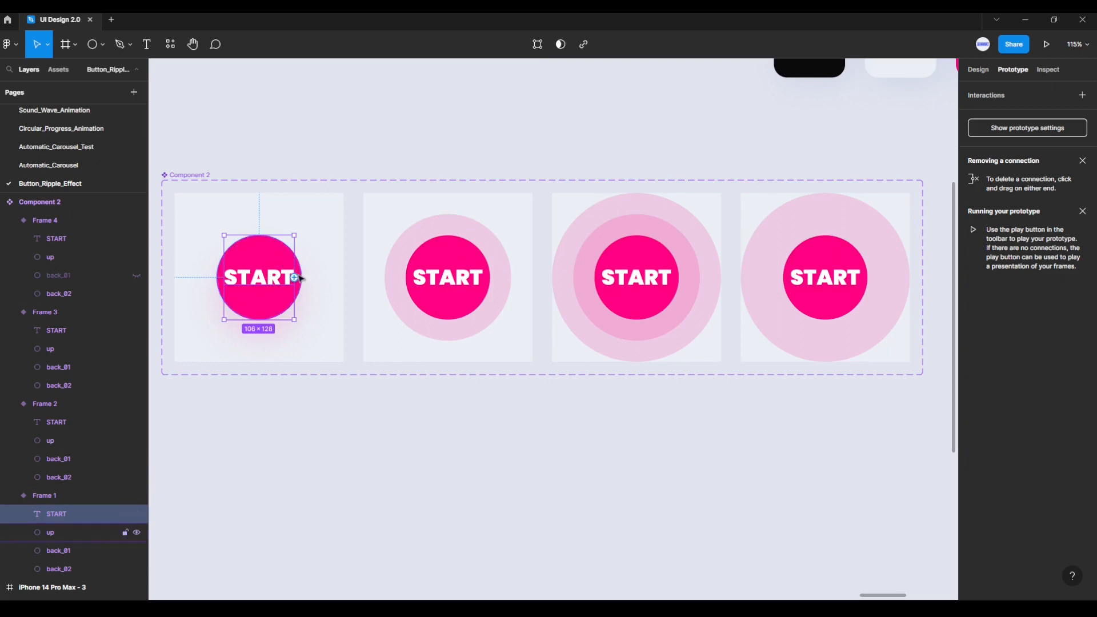
{"action": "left_click_drag", "start_coordinate": [294, 277], "coordinate": [394, 276]}
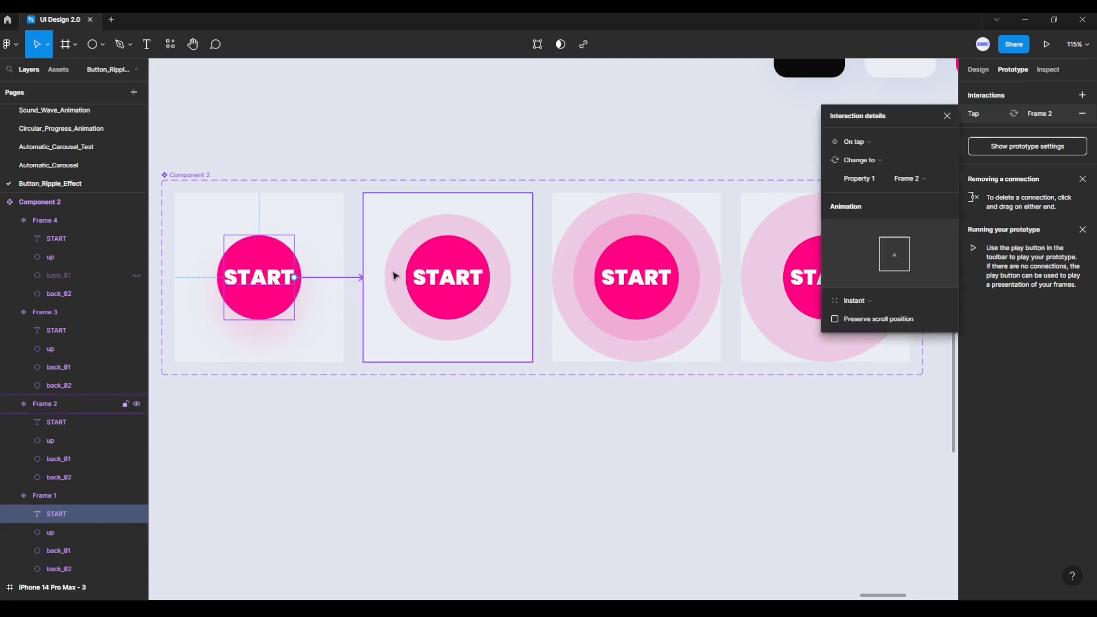
{"action": "left_click", "coordinate": [855, 143]}
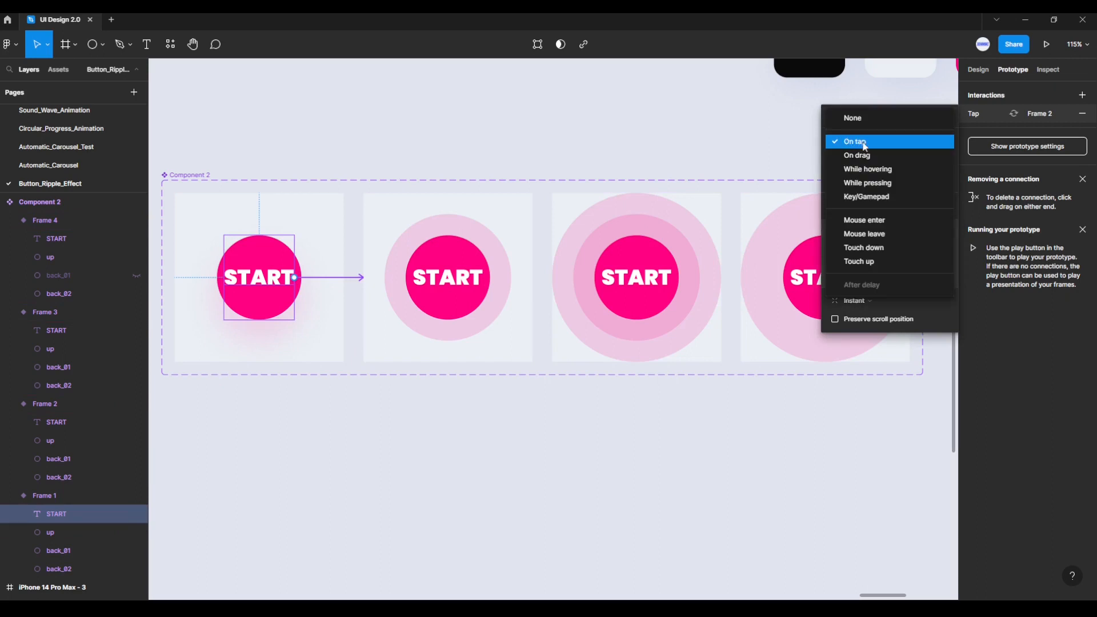
{"action": "left_click", "coordinate": [869, 147]}
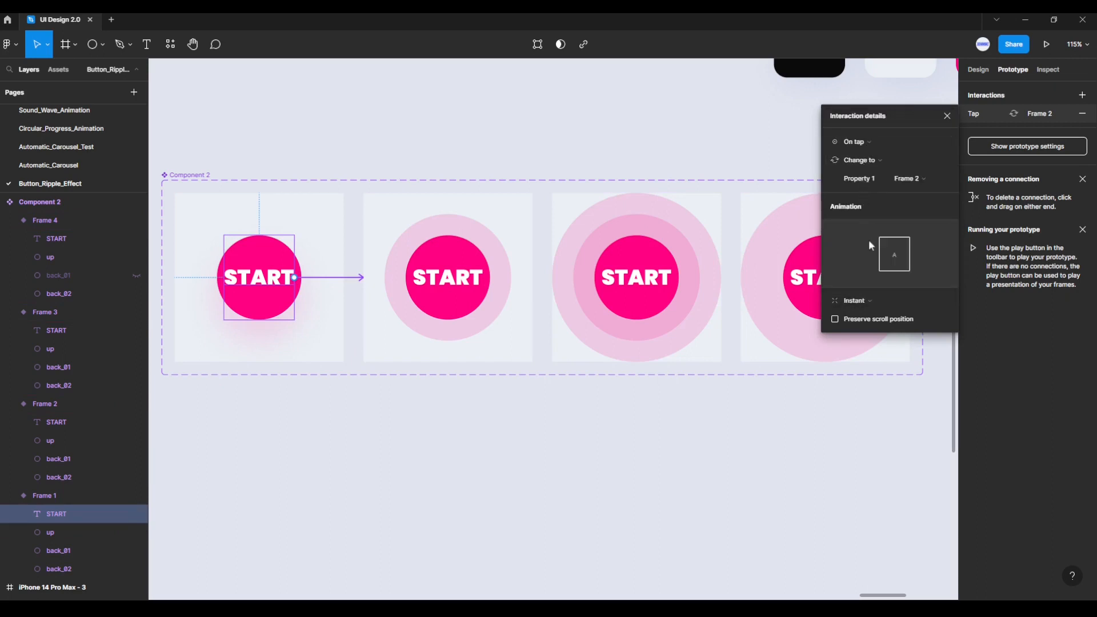
Step: Animate the Frame 1 to Frame 2 interaction with Smart animate, Ease in, at 300 ms
{"action": "left_click", "coordinate": [871, 301]}
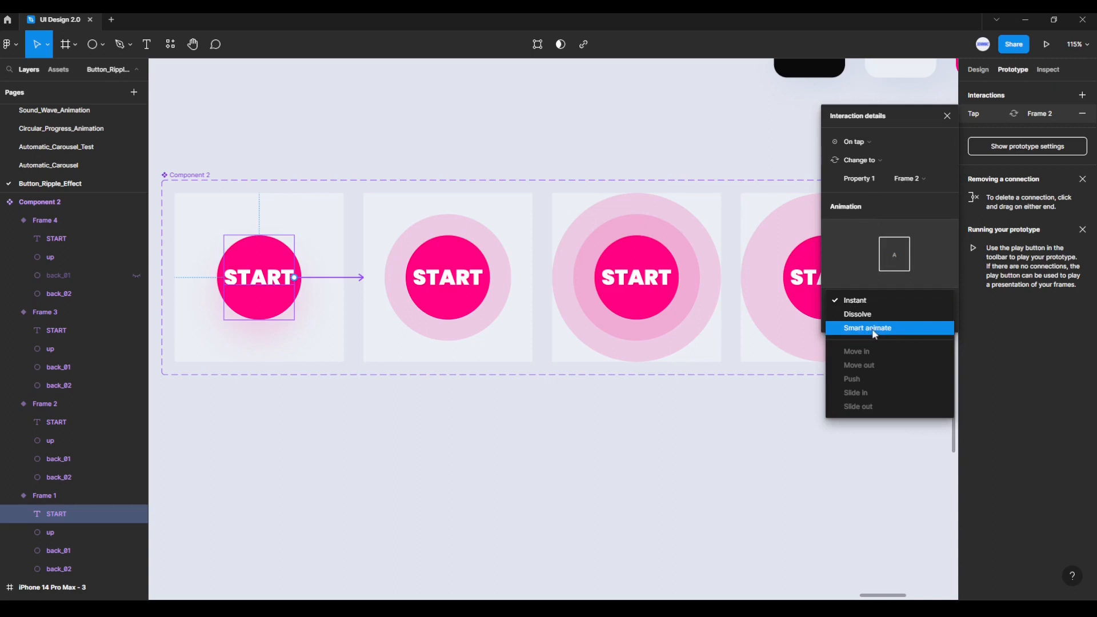
{"action": "left_click", "coordinate": [875, 330]}
{"action": "left_click", "coordinate": [879, 321]}
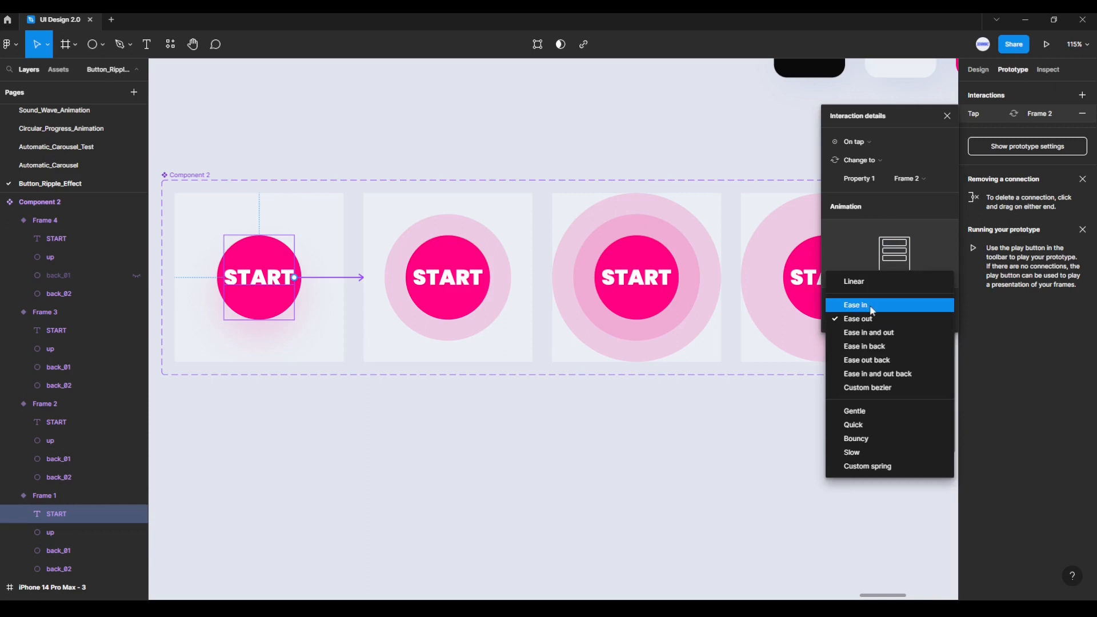
{"action": "left_click", "coordinate": [873, 309]}
{"action": "left_click", "coordinate": [915, 319]}
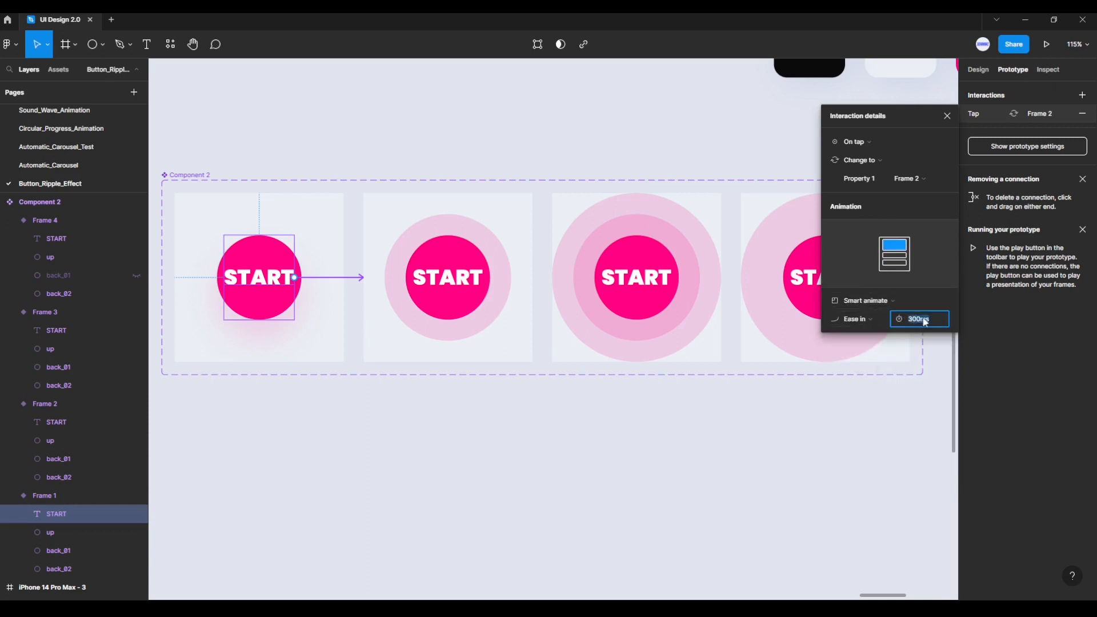
{"action": "left_click", "coordinate": [935, 324]}
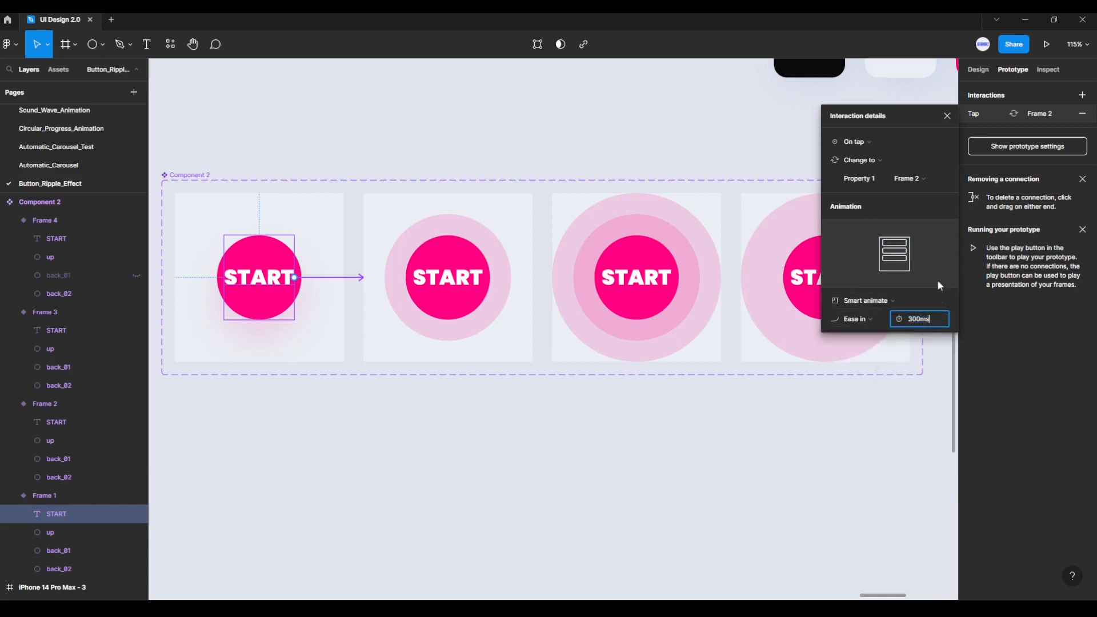
{"action": "left_click", "coordinate": [947, 116]}
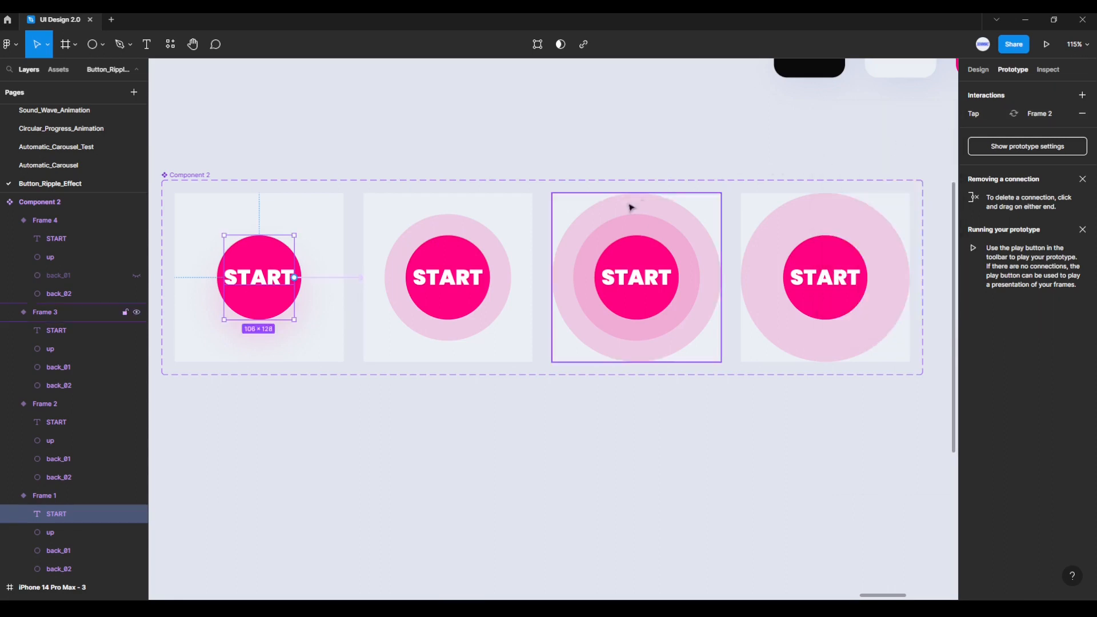
Step: Link the Frame 2 variant to Frame 3 with an After delay trigger of 1 ms
{"action": "left_click", "coordinate": [523, 207]}
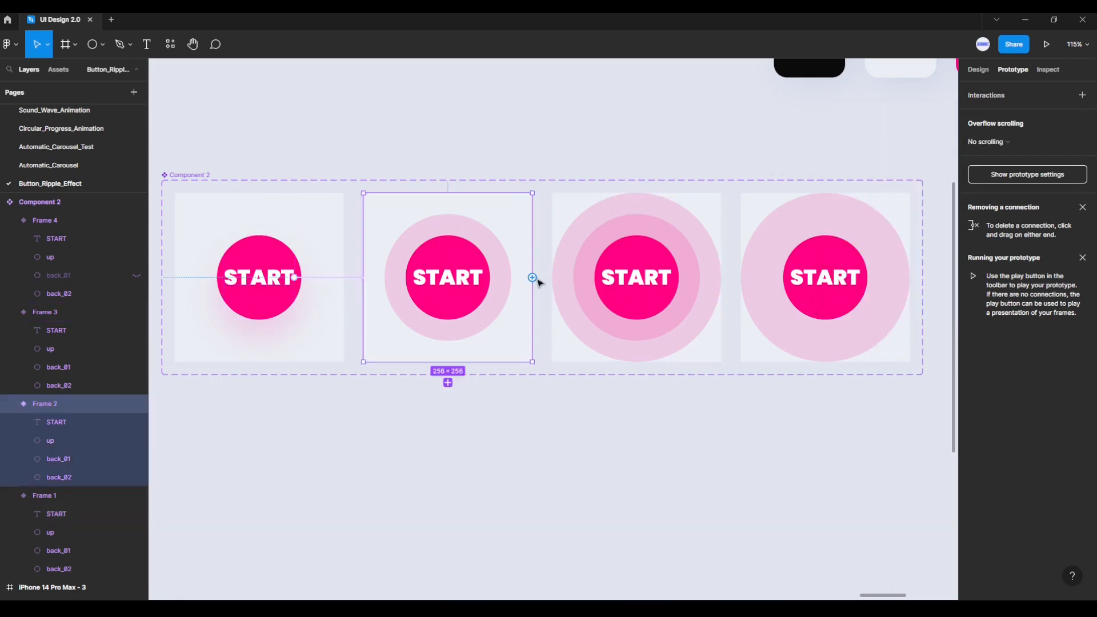
{"action": "left_click_drag", "start_coordinate": [533, 278], "coordinate": [583, 288]}
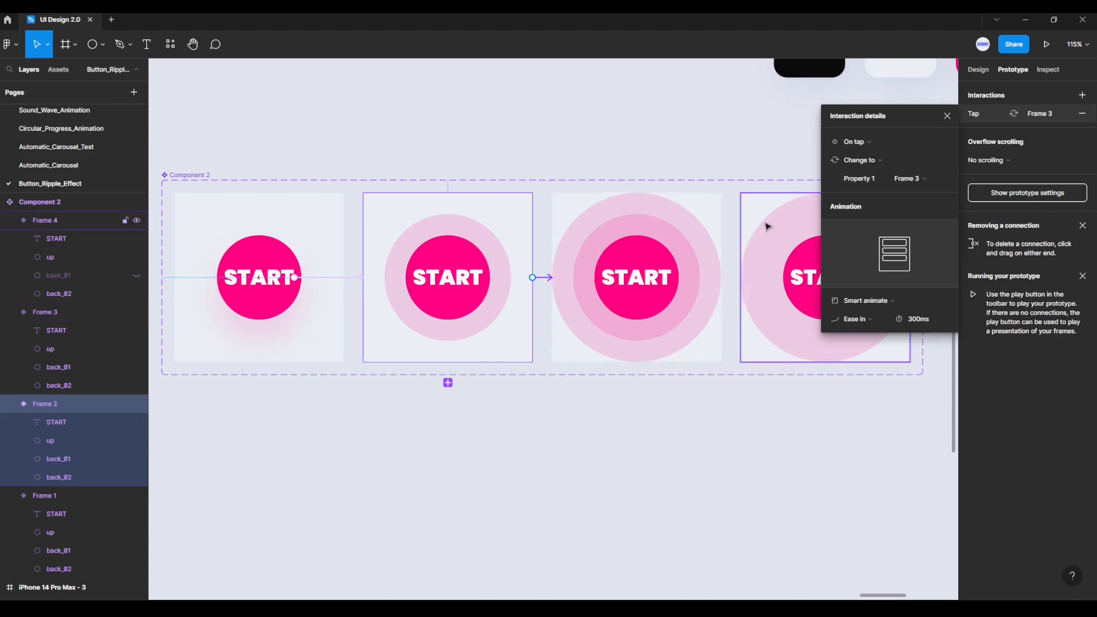
{"action": "left_click", "coordinate": [857, 142]}
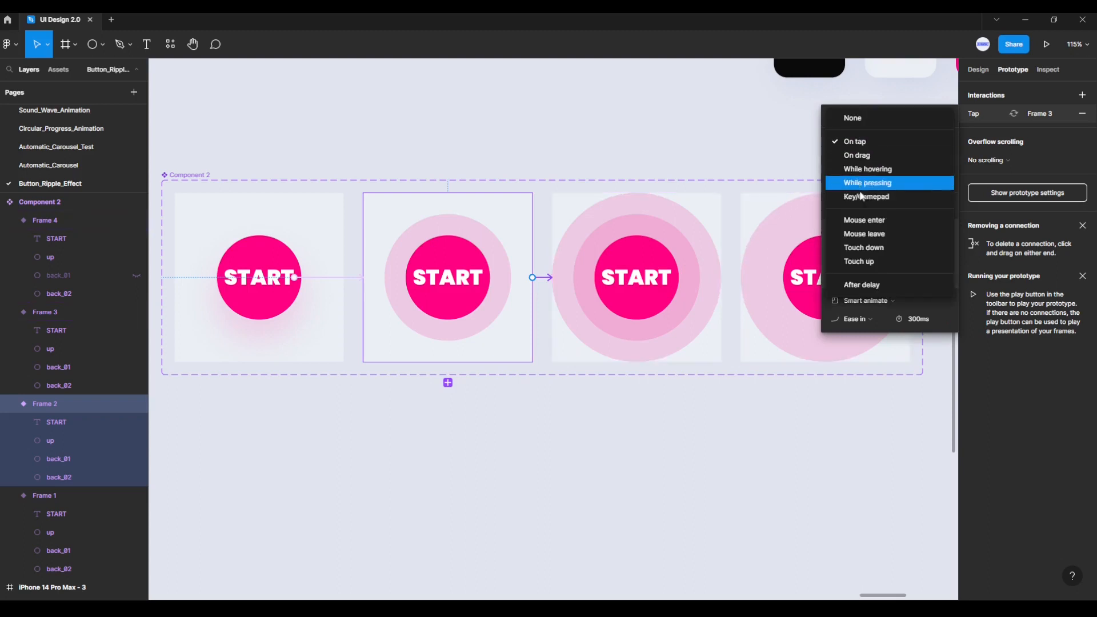
{"action": "left_click", "coordinate": [871, 286]}
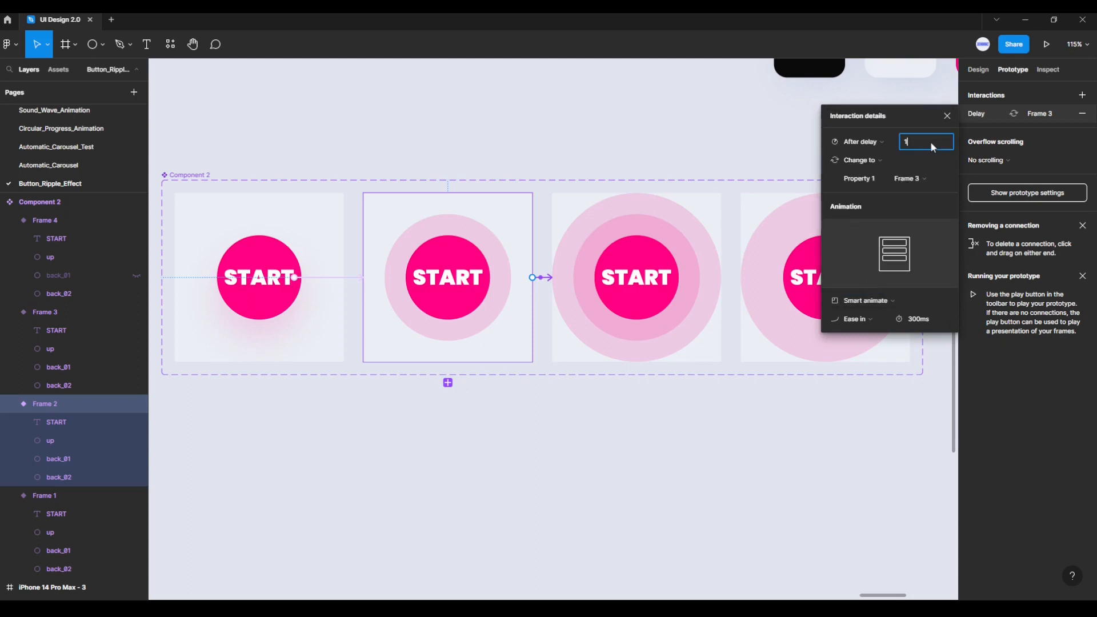
{"action": "key", "text": "Return"}
Step: Animate the Frame 2 to Frame 3 interaction with Smart animate, Ease in, at 800 ms
{"action": "left_click", "coordinate": [880, 300]}
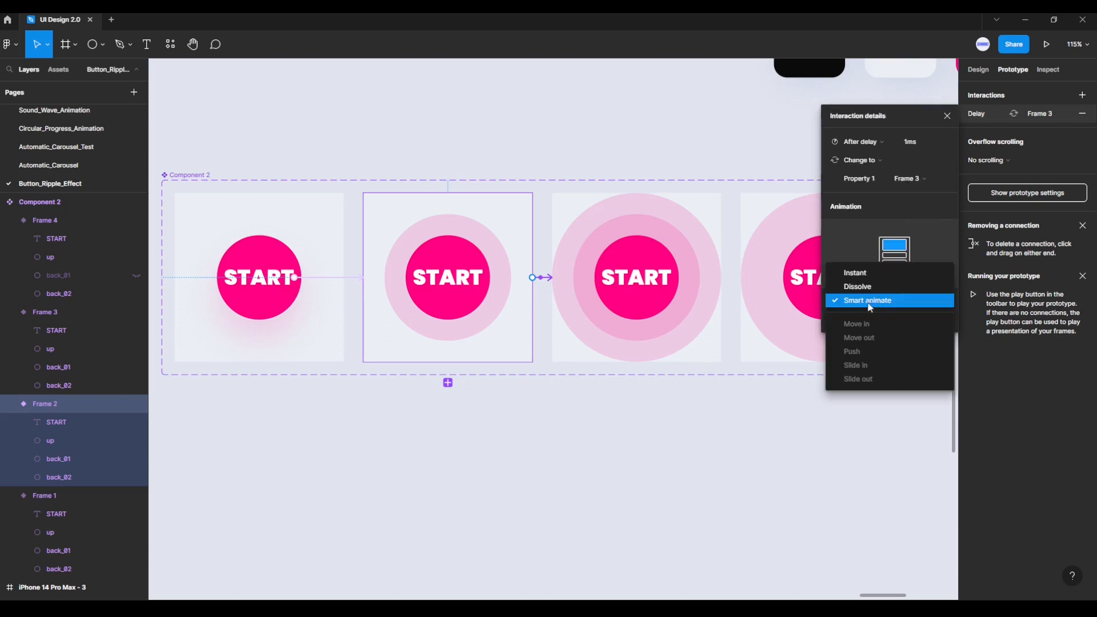
{"action": "left_click", "coordinate": [872, 306]}
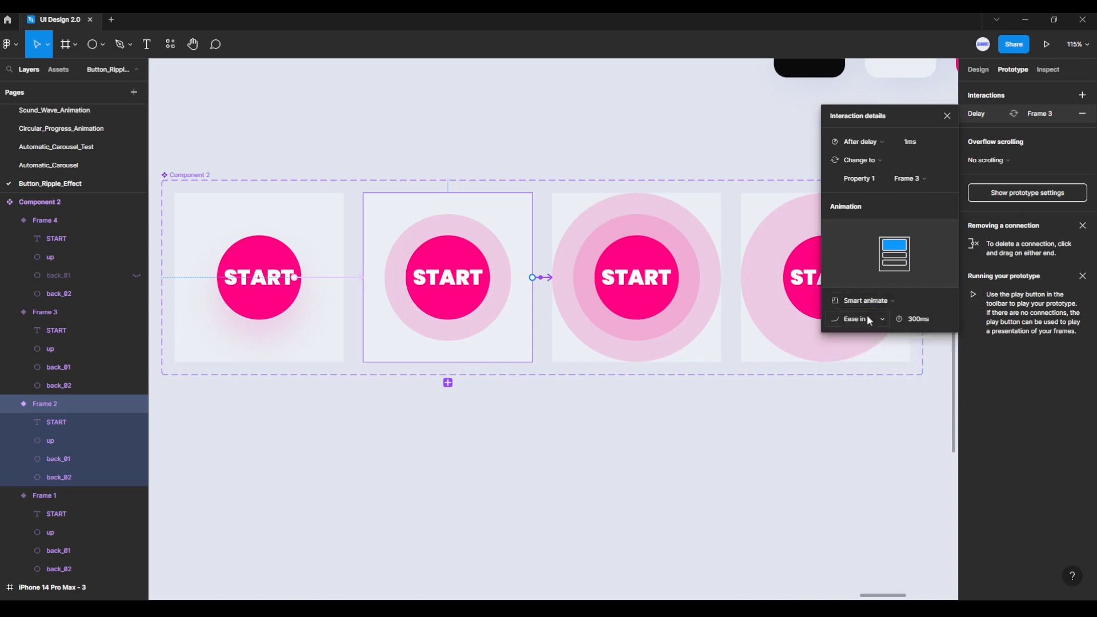
{"action": "left_click", "coordinate": [869, 318]}
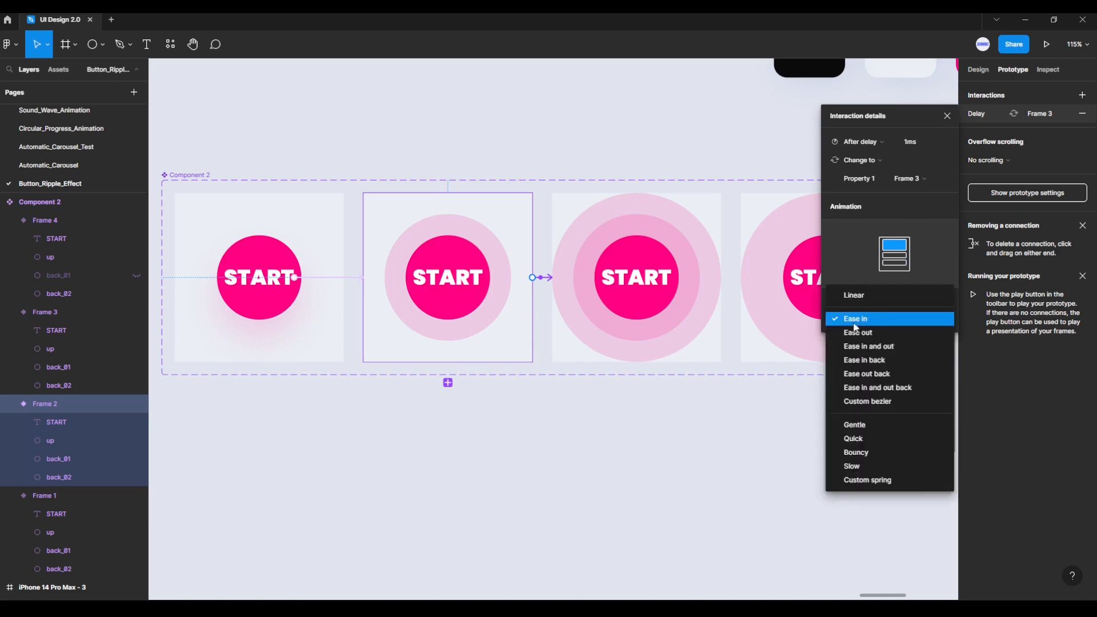
{"action": "left_click", "coordinate": [855, 323]}
{"action": "left_click", "coordinate": [934, 326]}
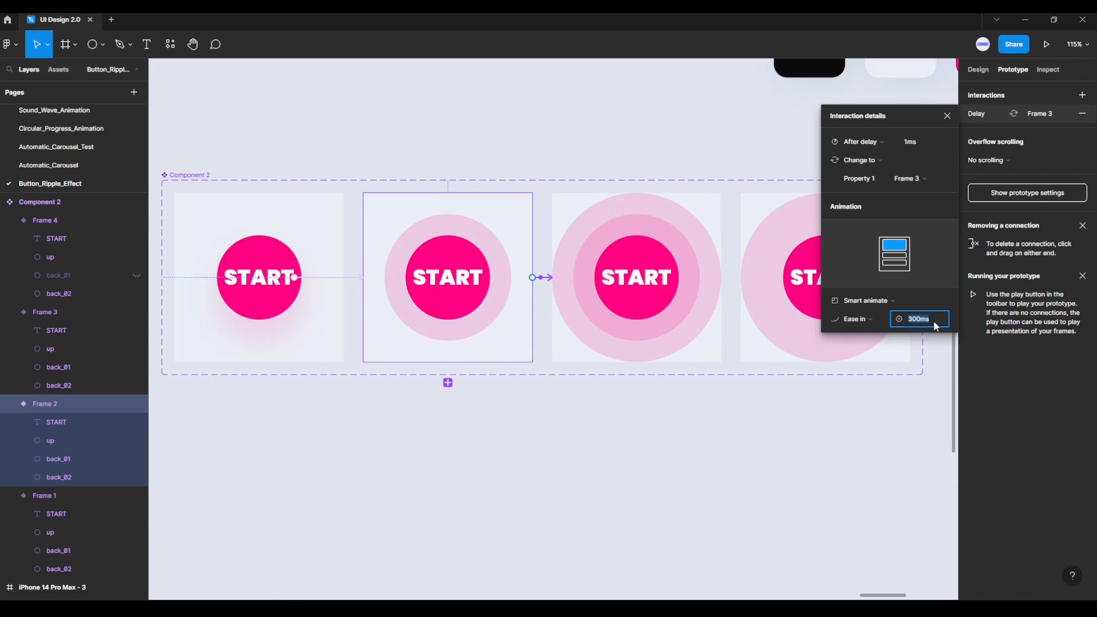
{"action": "type", "text": "800"}
{"action": "key", "text": "Return"}
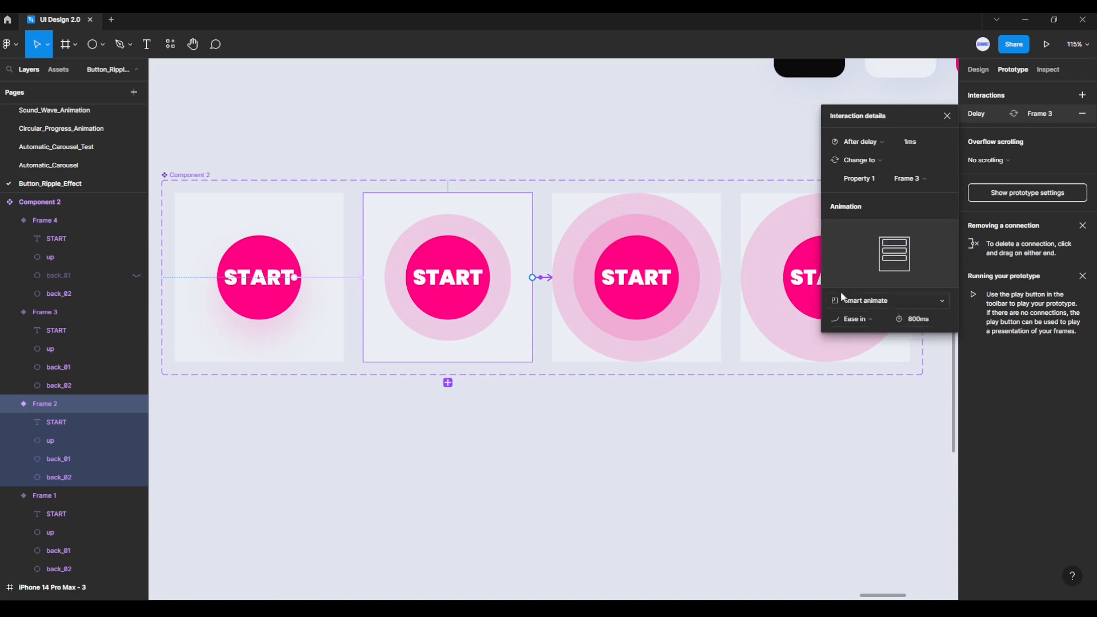
Step: Link the Frame 3 variant to Frame 4 with an After delay trigger of 1 ms
{"action": "left_click", "coordinate": [709, 211]}
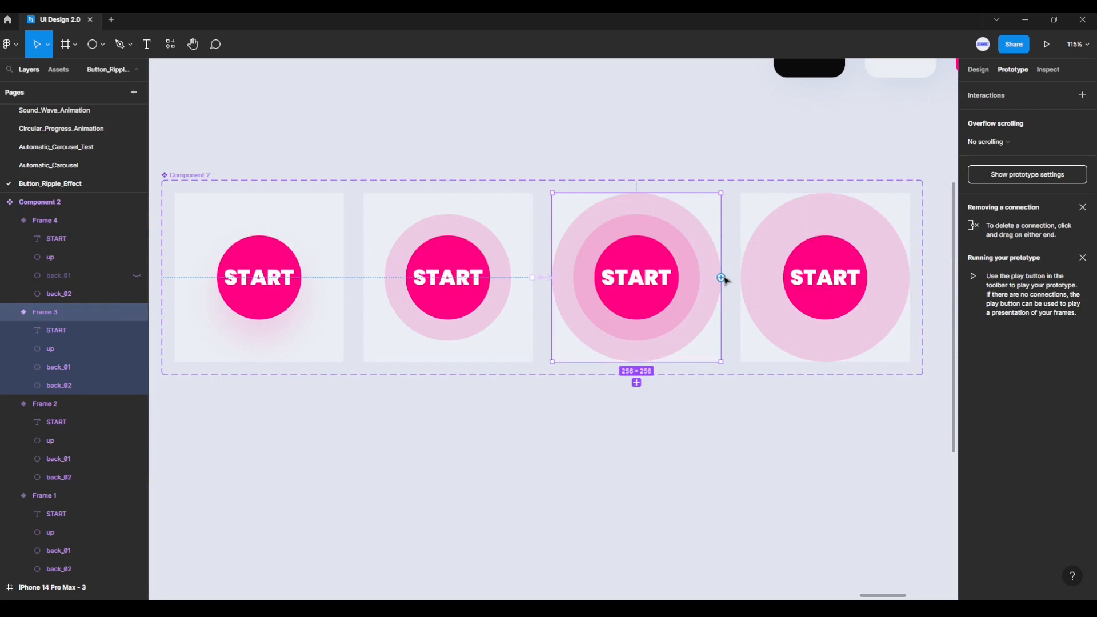
{"action": "left_click_drag", "start_coordinate": [721, 277], "coordinate": [750, 280]}
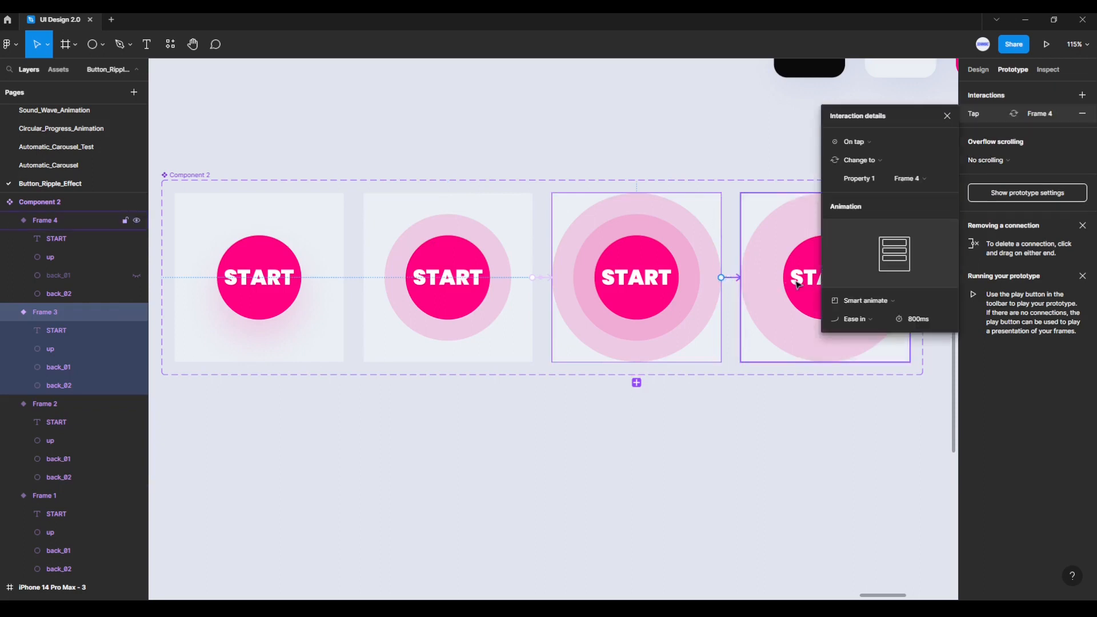
{"action": "left_click", "coordinate": [856, 143]}
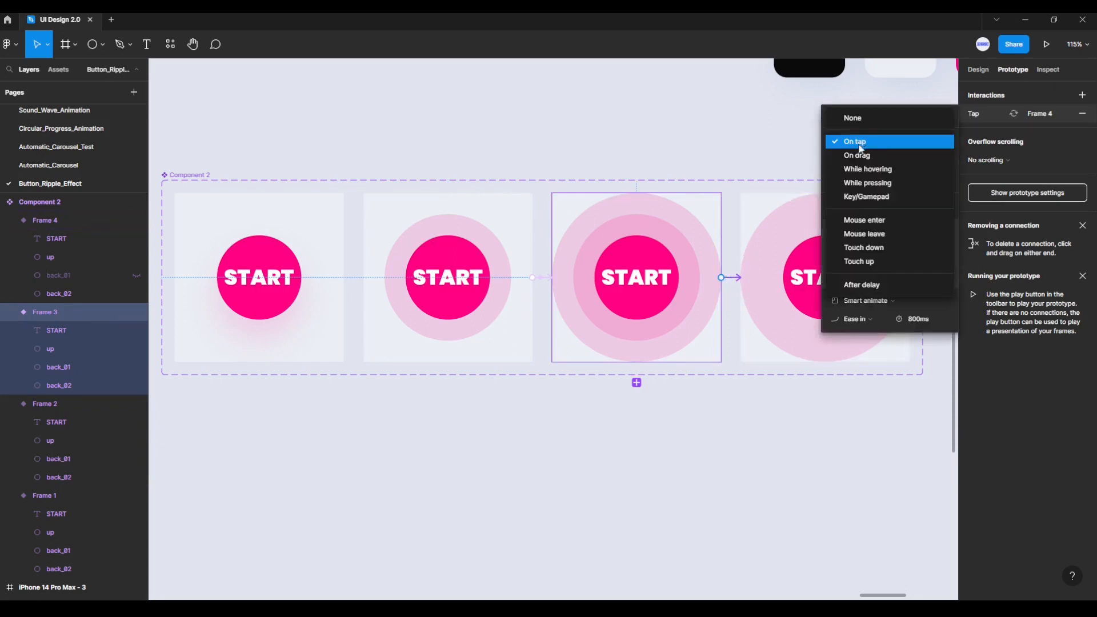
{"action": "left_click", "coordinate": [869, 286]}
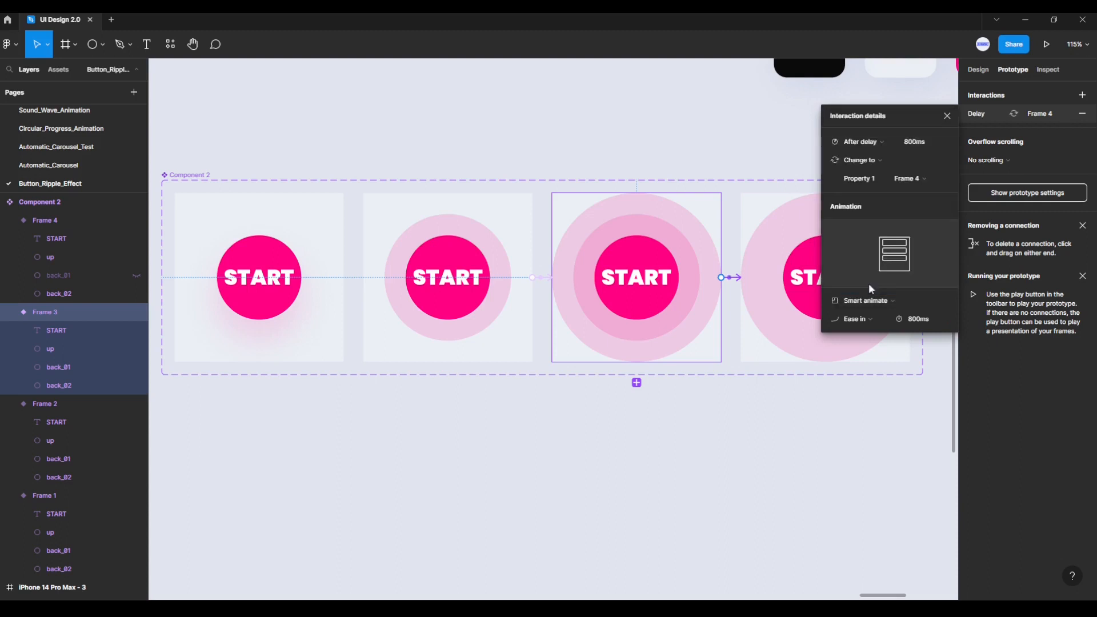
{"action": "left_click", "coordinate": [931, 146]}
{"action": "type", "text": "1"}
{"action": "key", "text": "Return"}
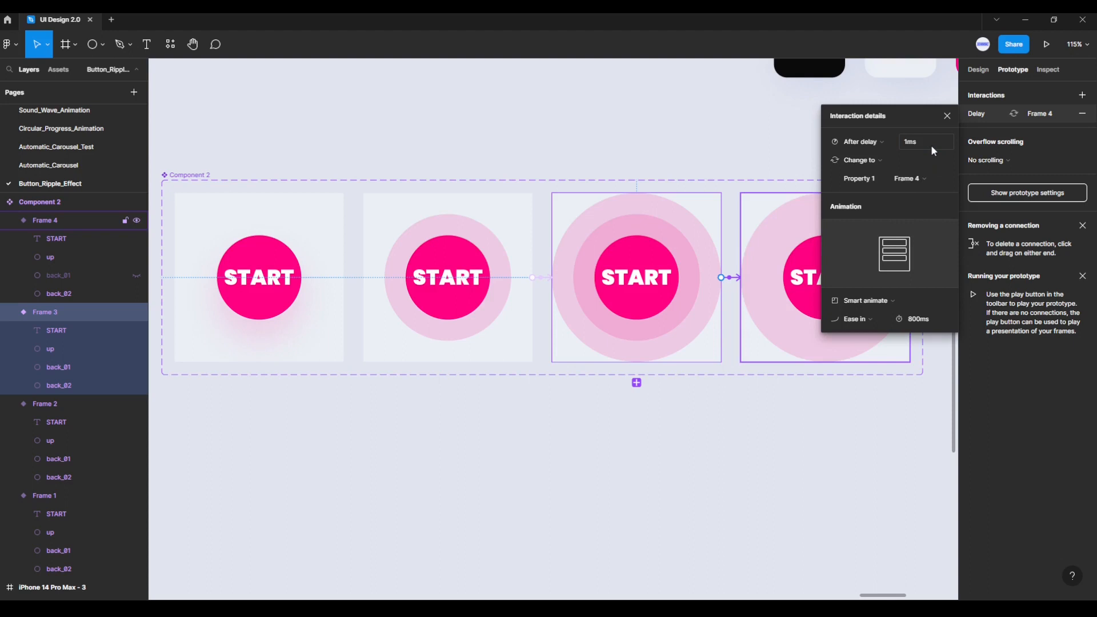
Step: Animate the Frame 3 to Frame 4 interaction with Smart animate, Ease in, at 300 ms
{"action": "left_click", "coordinate": [883, 300]}
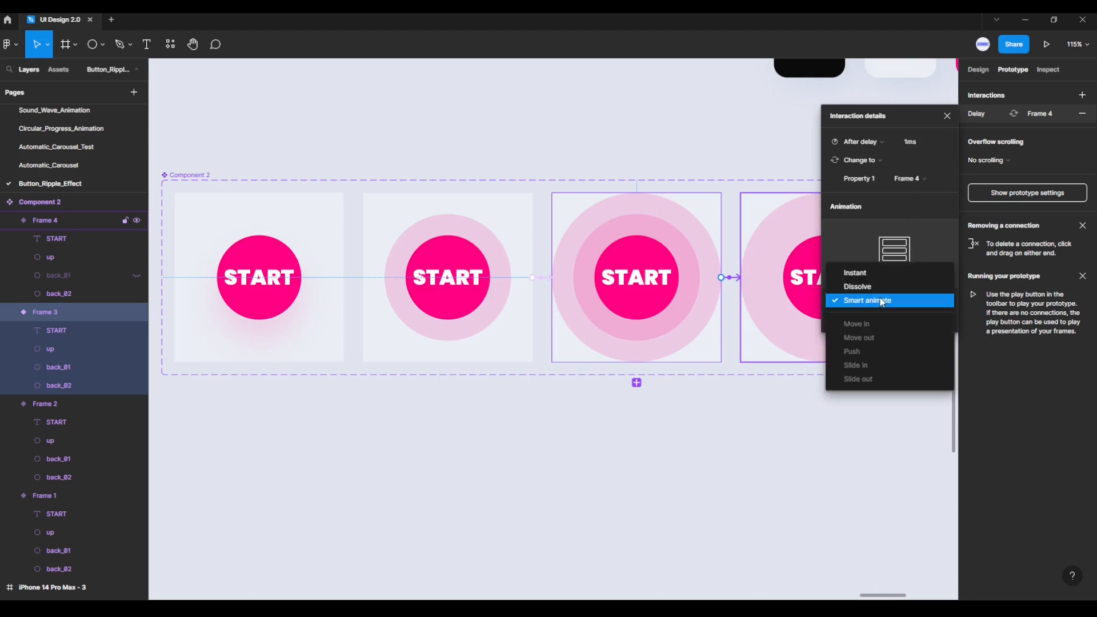
{"action": "left_click", "coordinate": [861, 303]}
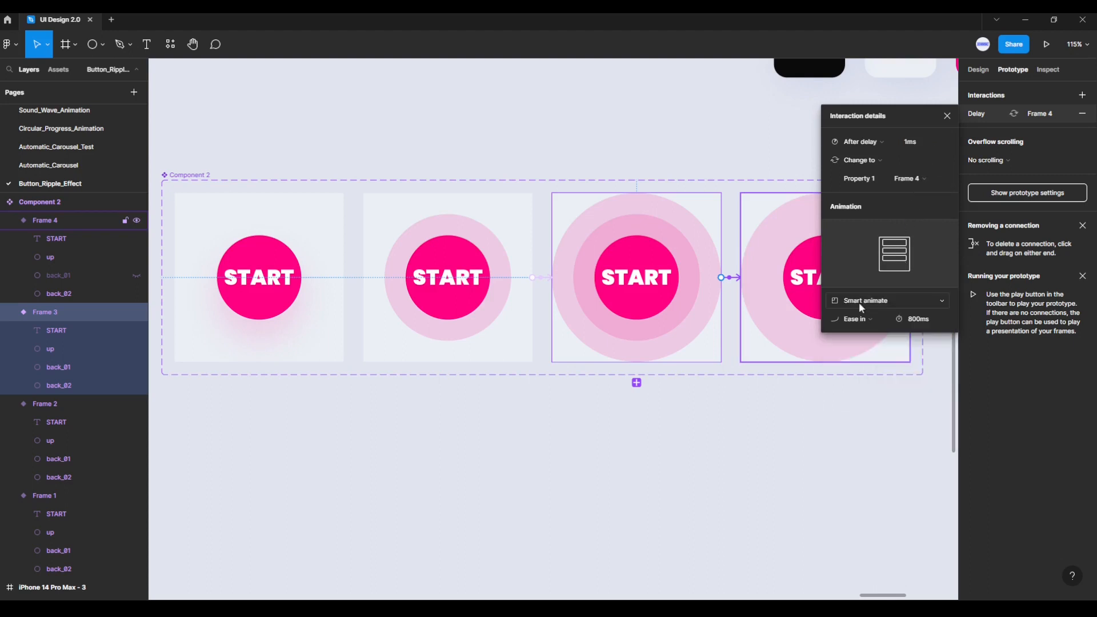
{"action": "left_click", "coordinate": [868, 320]}
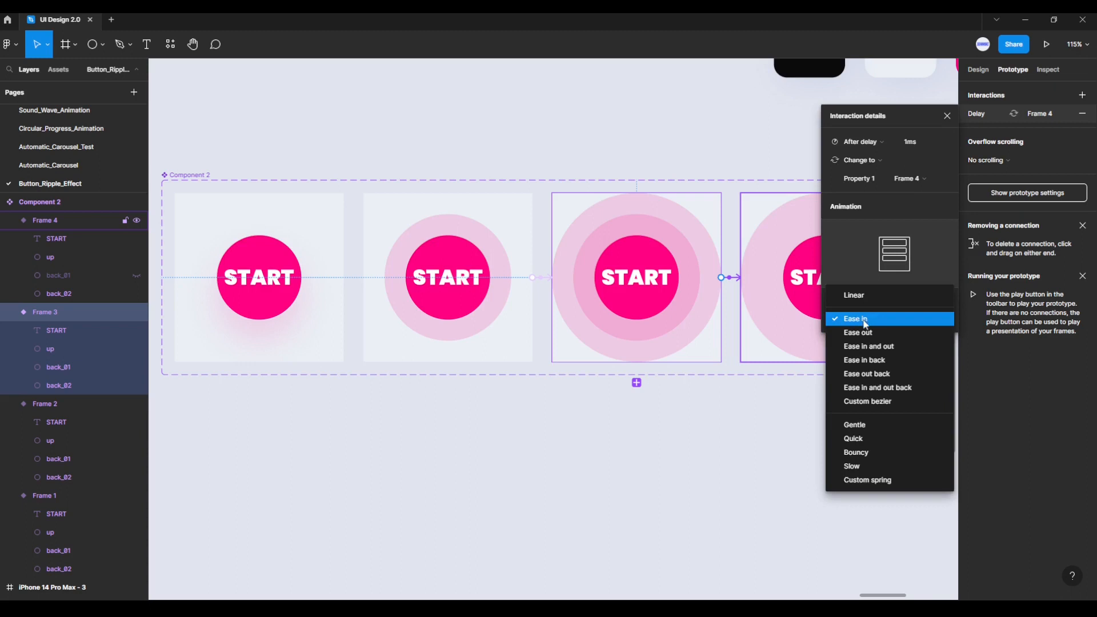
{"action": "left_click", "coordinate": [859, 321]}
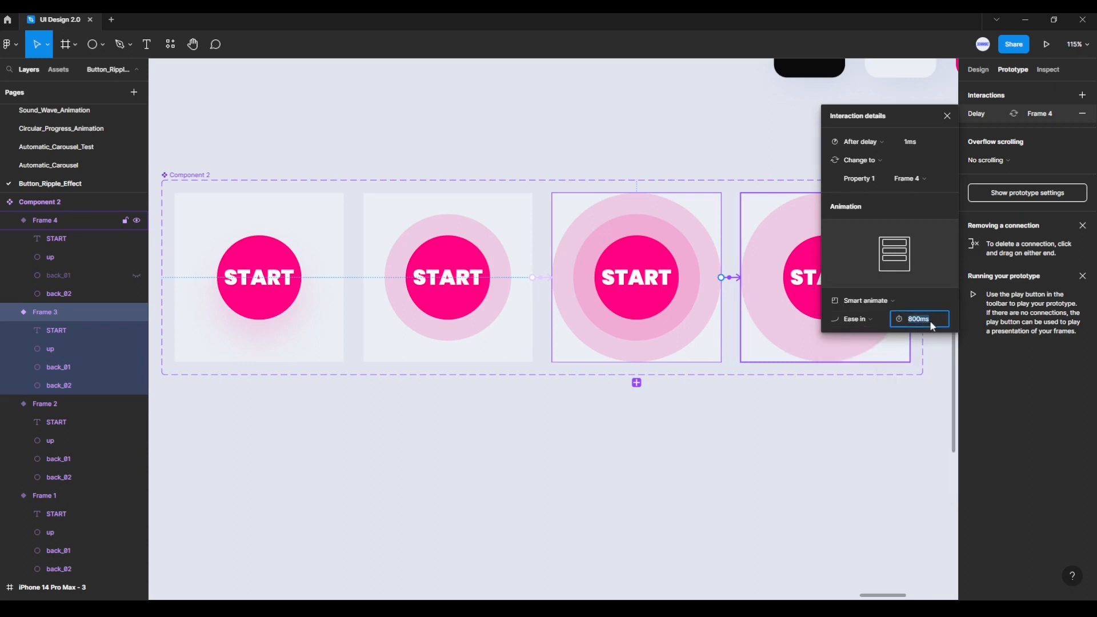
{"action": "type", "text": "300"}
{"action": "key", "text": "Return"}
{"action": "left_click", "coordinate": [947, 117]}
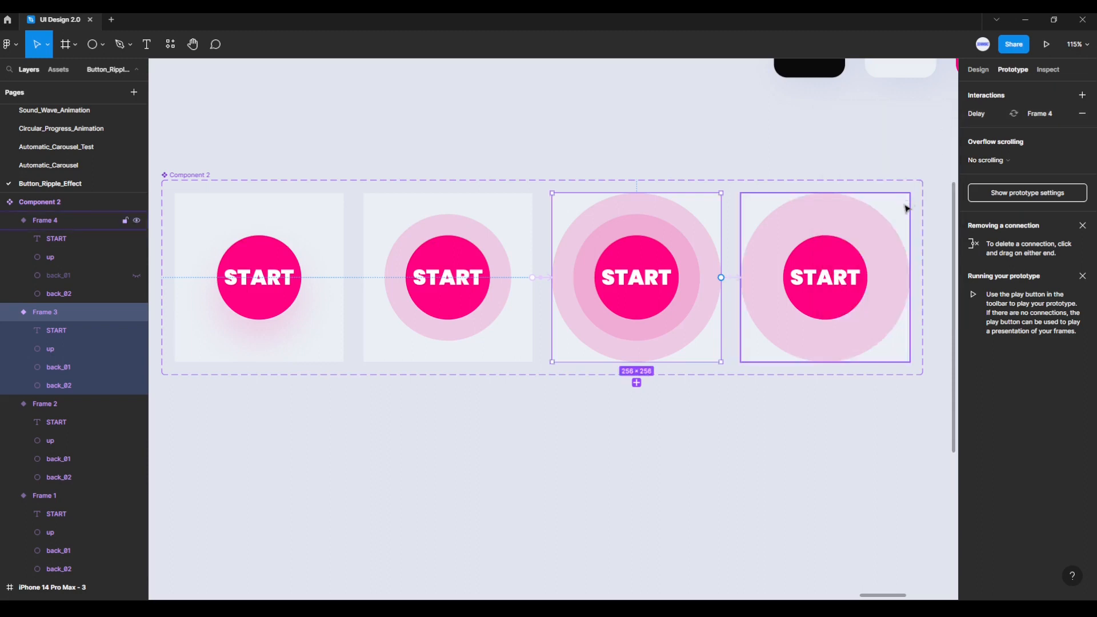
Step: Link the Frame 4 variant back to Frame 1 with an After delay trigger of 1 ms
{"action": "left_click", "coordinate": [905, 217]}
{"action": "scroll", "coordinate": [873, 307], "scroll_direction": "down", "scroll_amount": 1}
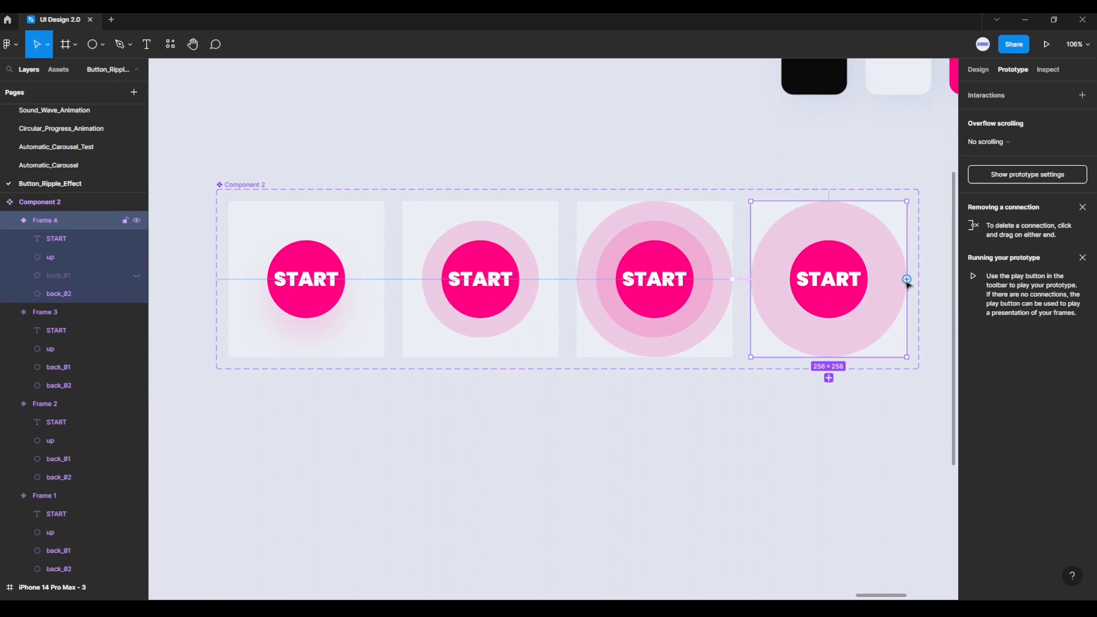
{"action": "left_click_drag", "start_coordinate": [907, 280], "coordinate": [338, 327]}
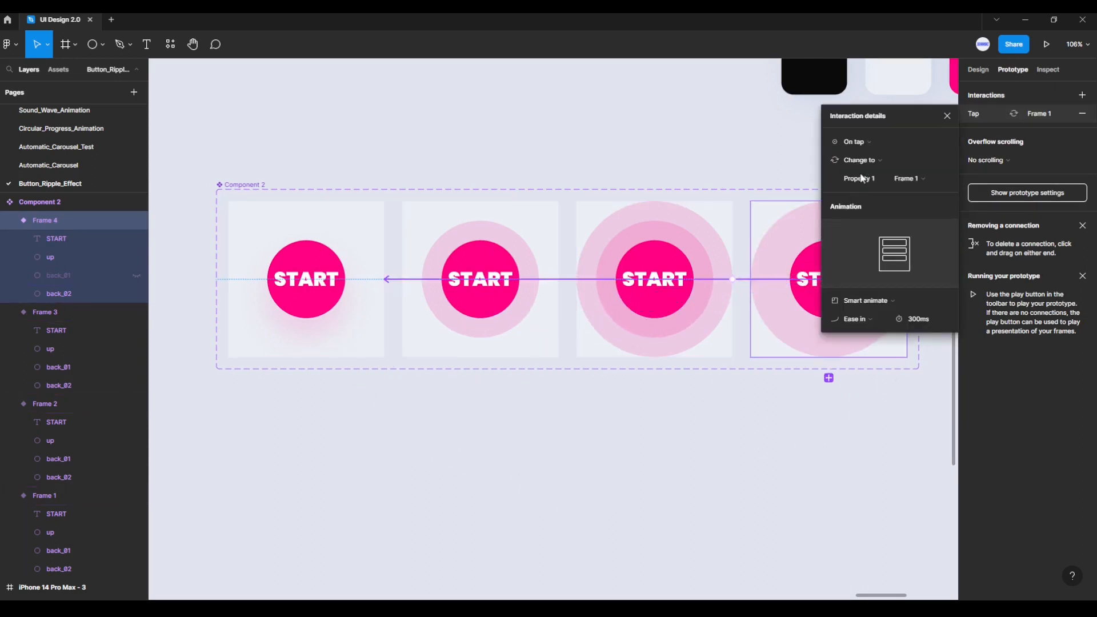
{"action": "left_click", "coordinate": [866, 147]}
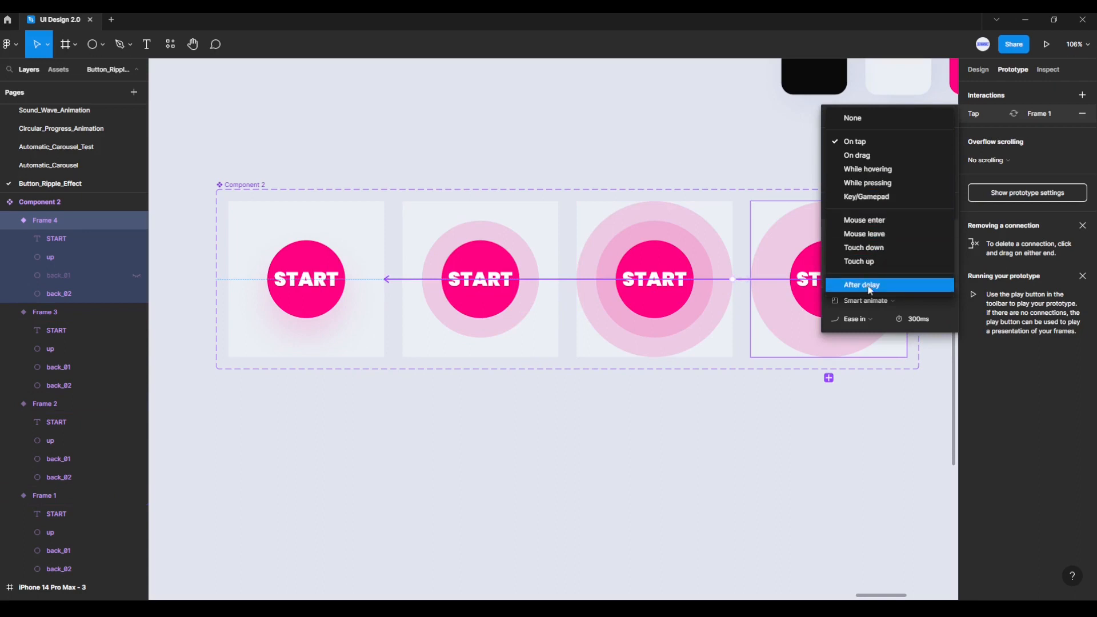
{"action": "left_click", "coordinate": [863, 287]}
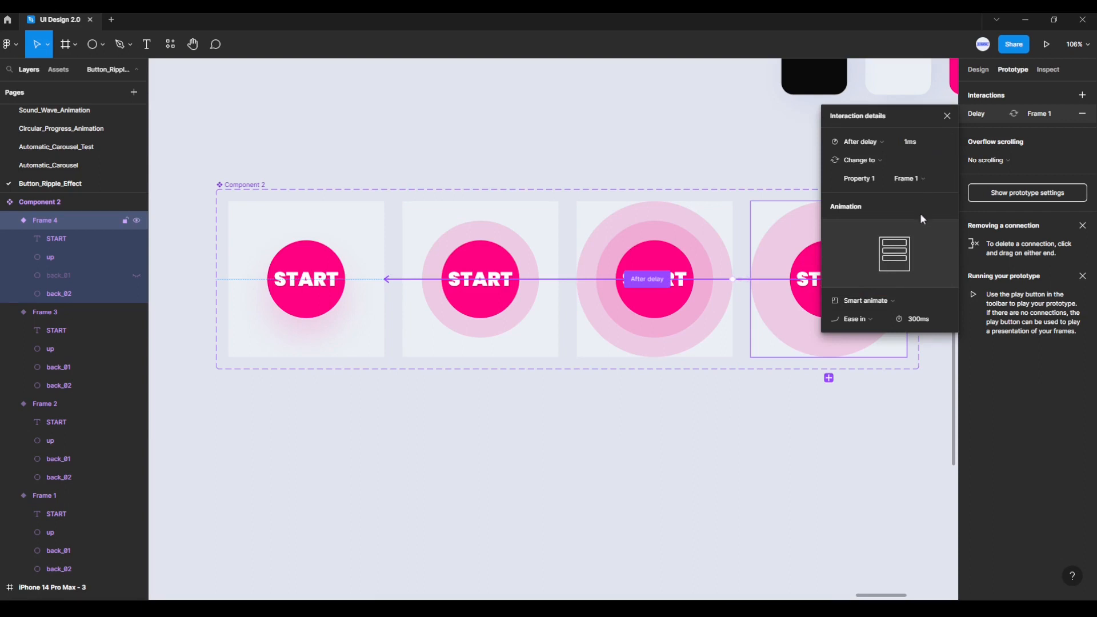
Step: Set the Frame 4 to Frame 1 interaction's animation to Instant and return to the design properties
{"action": "left_click", "coordinate": [869, 299]}
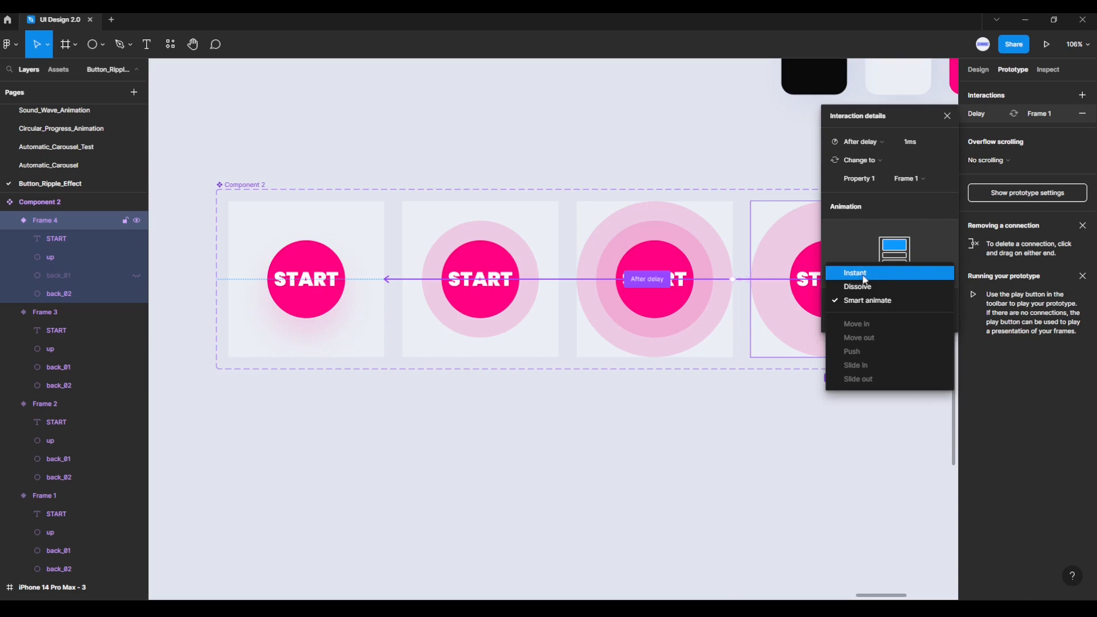
{"action": "left_click", "coordinate": [864, 275]}
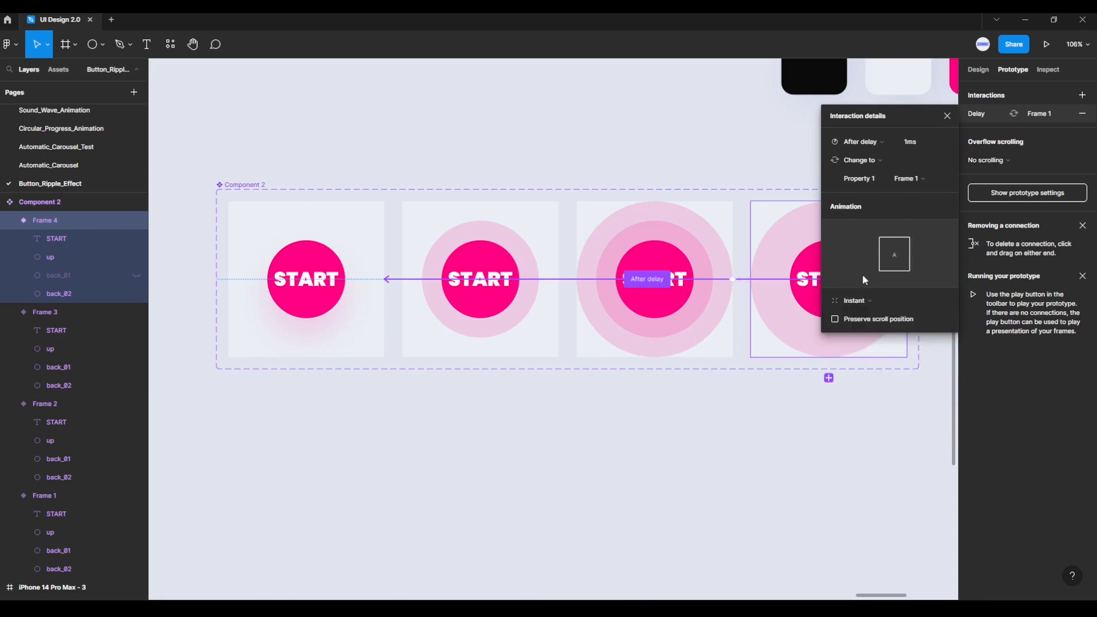
{"action": "left_click", "coordinate": [947, 115]}
{"action": "left_click", "coordinate": [978, 69]}
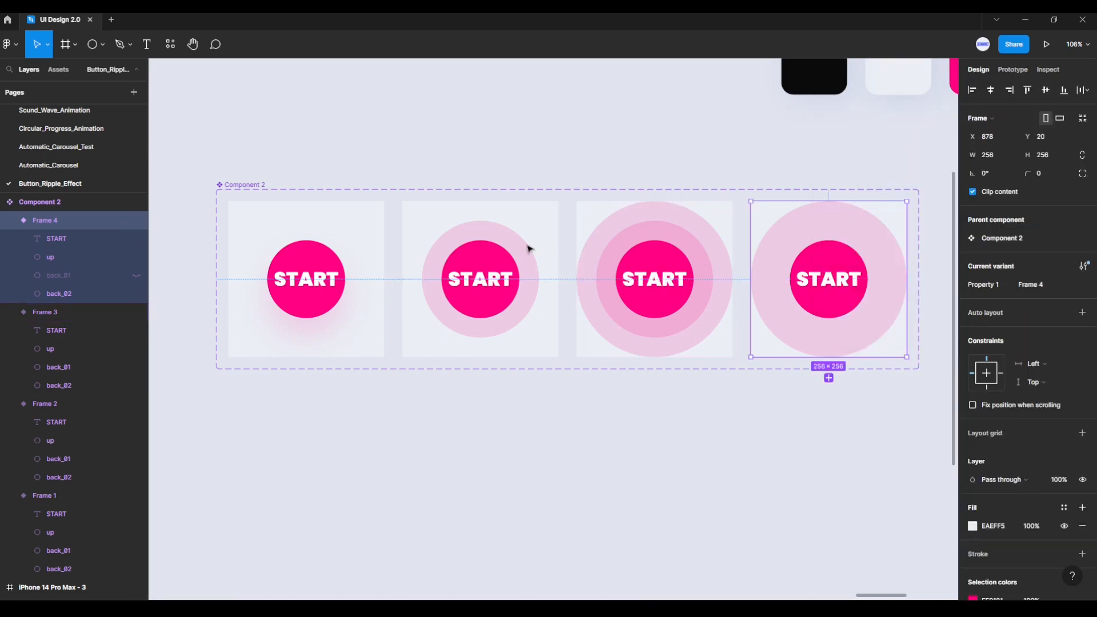
Step: Copy the Frame 1 variant of the START button component
{"action": "left_click", "coordinate": [342, 227]}
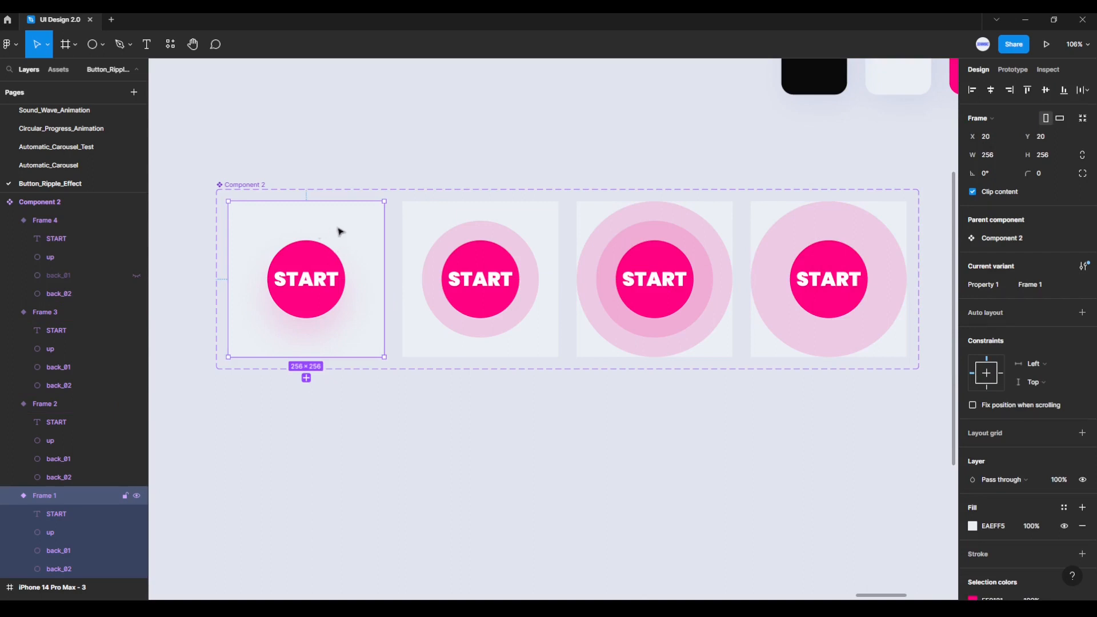
{"action": "right_click", "coordinate": [330, 218]}
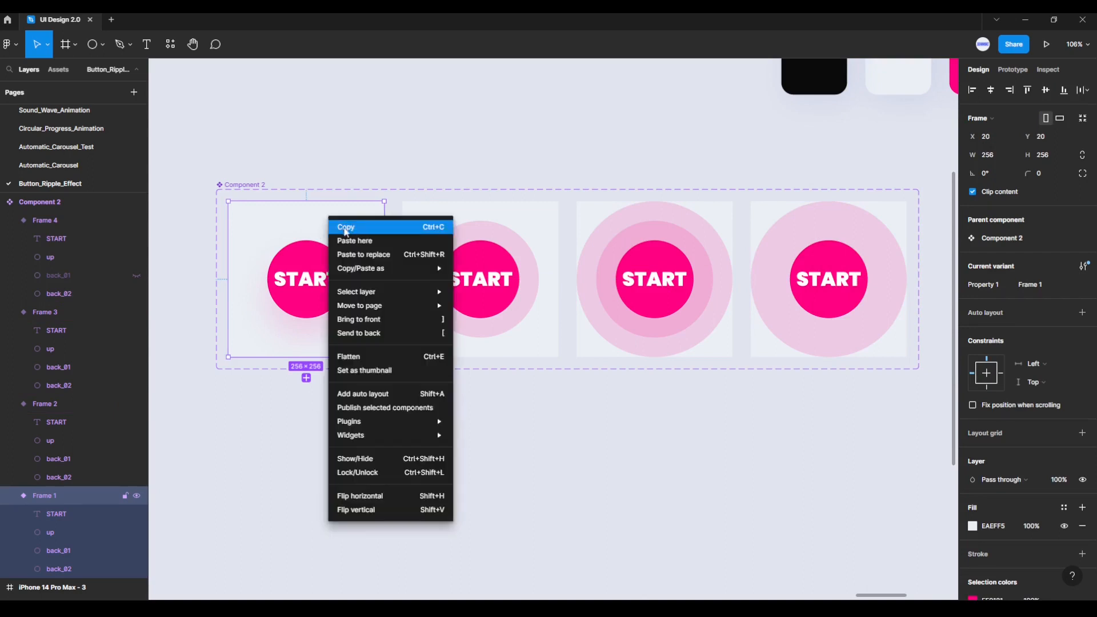
{"action": "left_click", "coordinate": [358, 228]}
Step: Paste the copied variant into the iPhone 14 Pro Max - 3 frame and centre it at X 87, Y 338
{"action": "scroll", "coordinate": [705, 440], "scroll_direction": "down", "scroll_amount": 5}
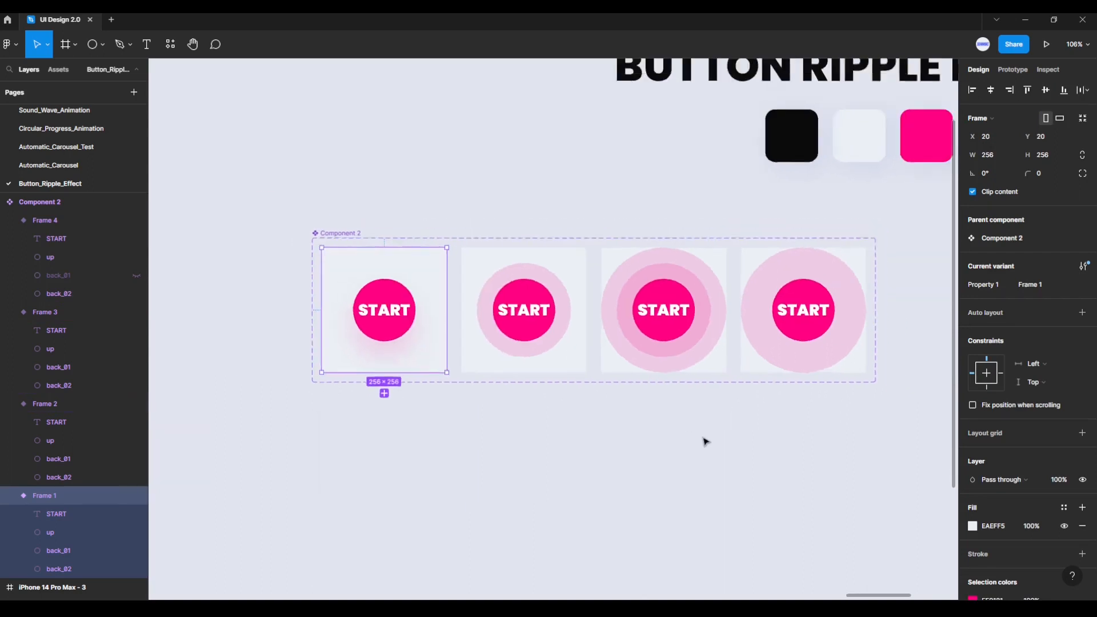
{"action": "left_click_drag", "start_coordinate": [808, 433], "coordinate": [456, 387]}
{"action": "scroll", "coordinate": [660, 401], "scroll_direction": "down", "scroll_amount": 1}
{"action": "scroll", "coordinate": [633, 405], "scroll_direction": "up", "scroll_amount": 3}
{"action": "left_click_drag", "start_coordinate": [686, 383], "coordinate": [575, 363]}
{"action": "scroll", "coordinate": [584, 376], "scroll_direction": "up", "scroll_amount": 1}
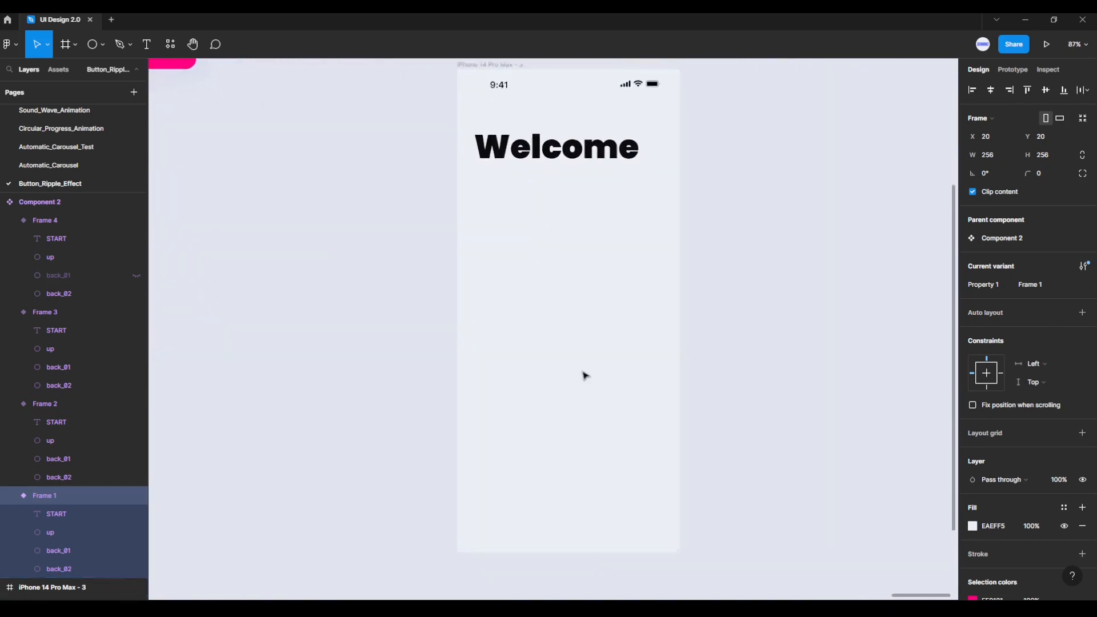
{"action": "left_click_drag", "start_coordinate": [600, 329], "coordinate": [570, 346]}
{"action": "left_click", "coordinate": [467, 86]}
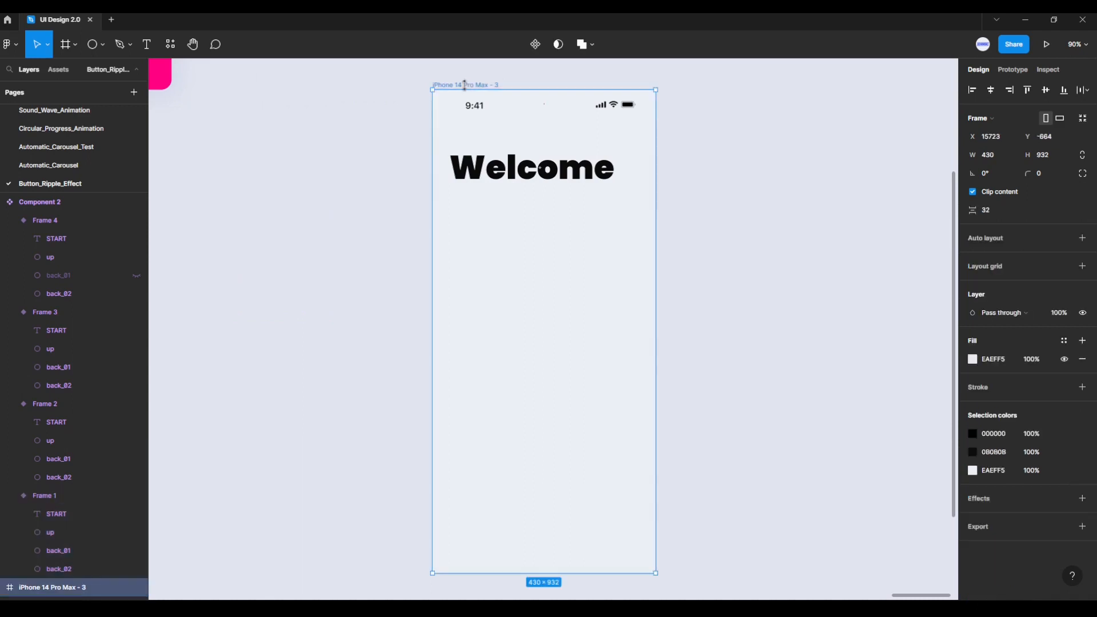
{"action": "right_click", "coordinate": [533, 310]}
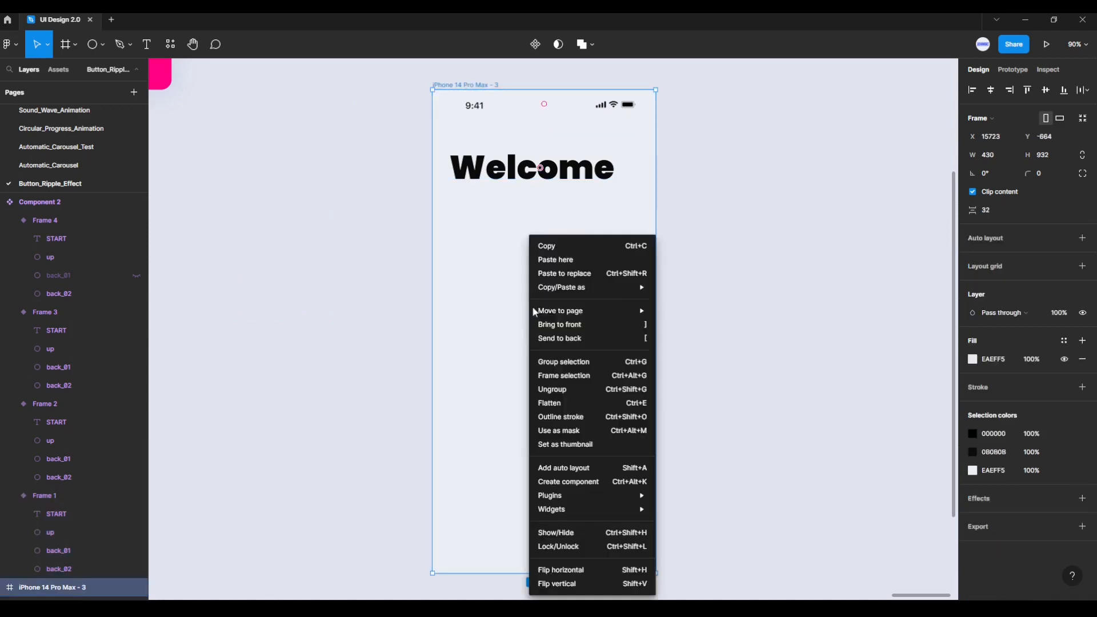
{"action": "left_click", "coordinate": [557, 263]}
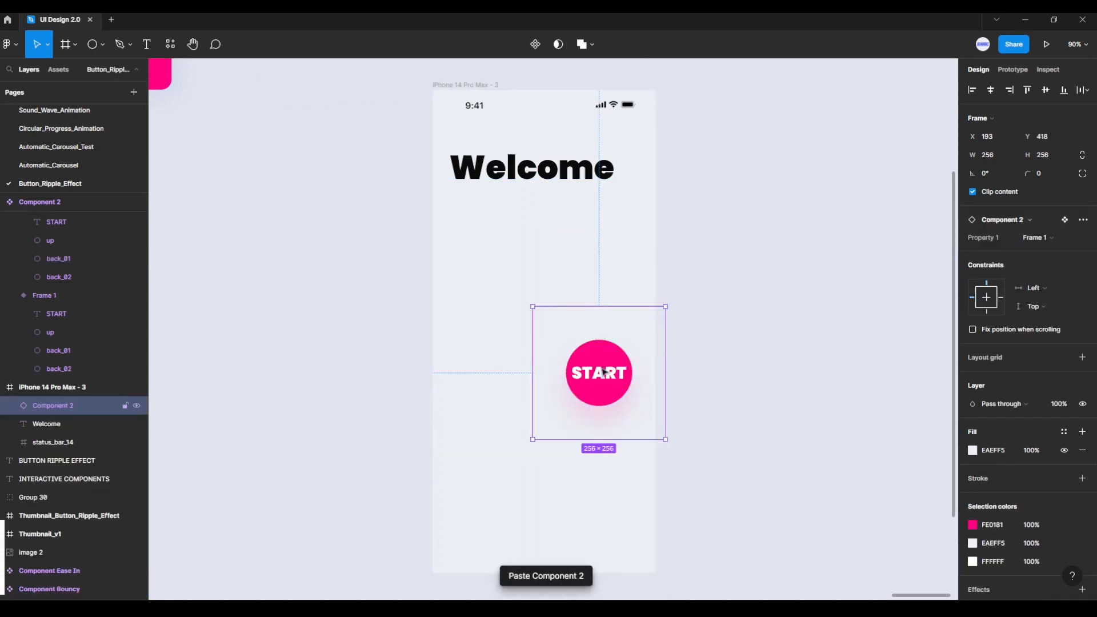
{"action": "left_click_drag", "start_coordinate": [606, 374], "coordinate": [566, 332]}
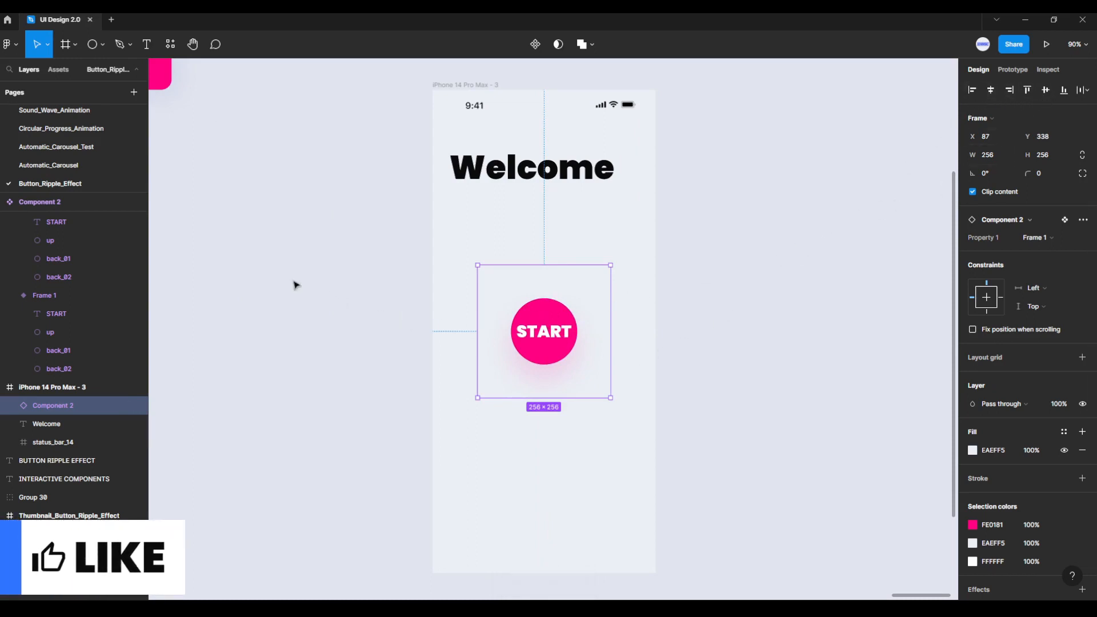
Step: Scale the START button instance about its centre to 430 × 430, filling the phone frame's width
{"action": "left_click", "coordinate": [47, 44]}
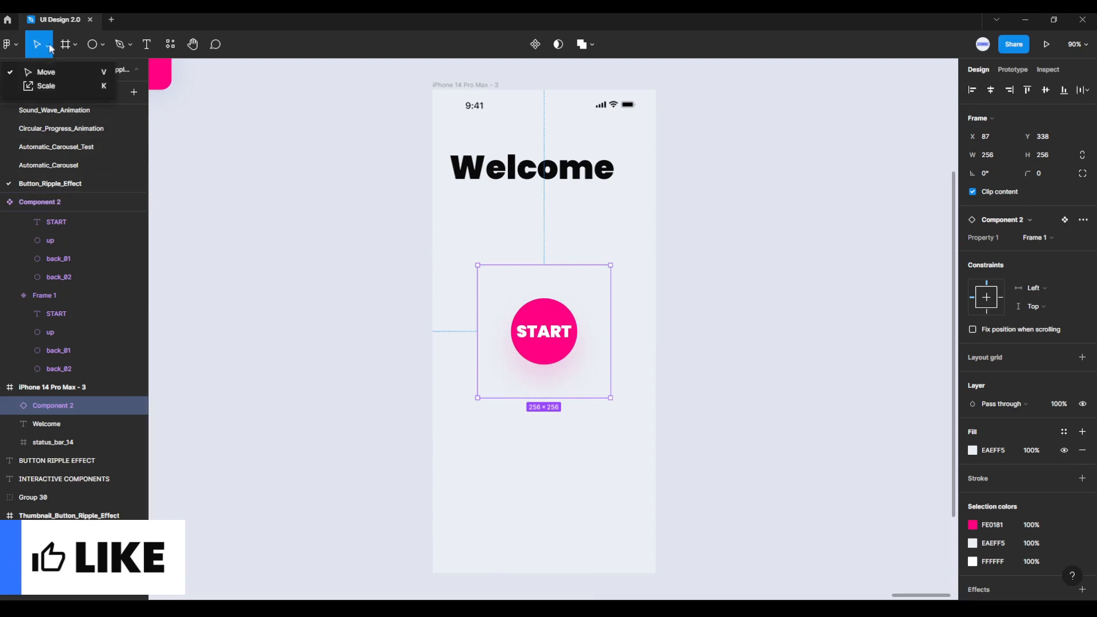
{"action": "left_click", "coordinate": [43, 87]}
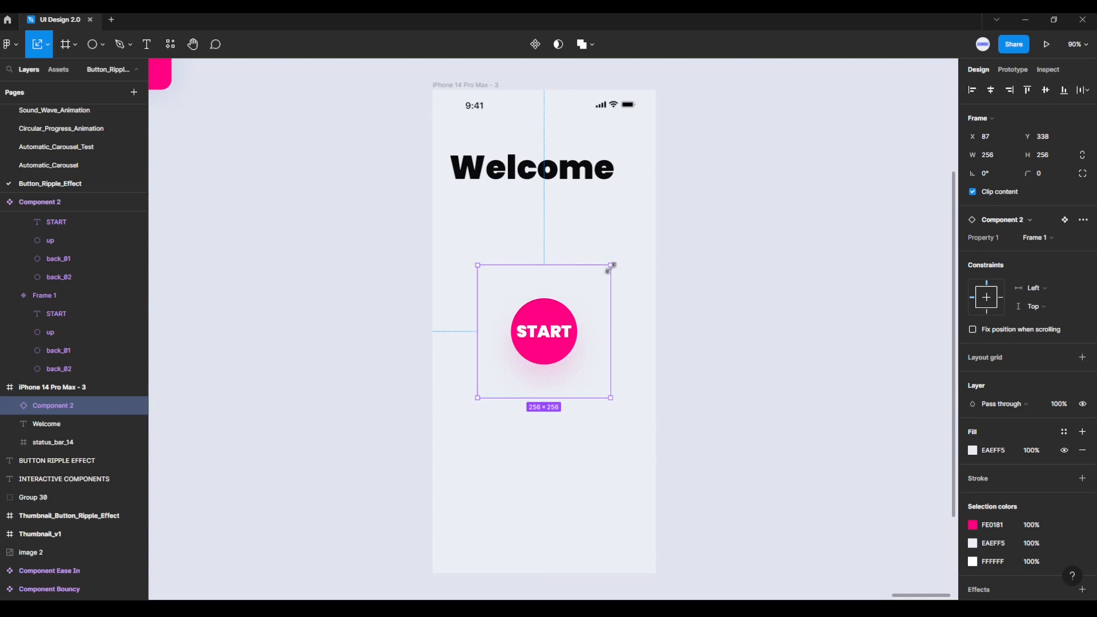
{"action": "left_click_drag", "start_coordinate": [611, 265], "coordinate": [653, 234]}
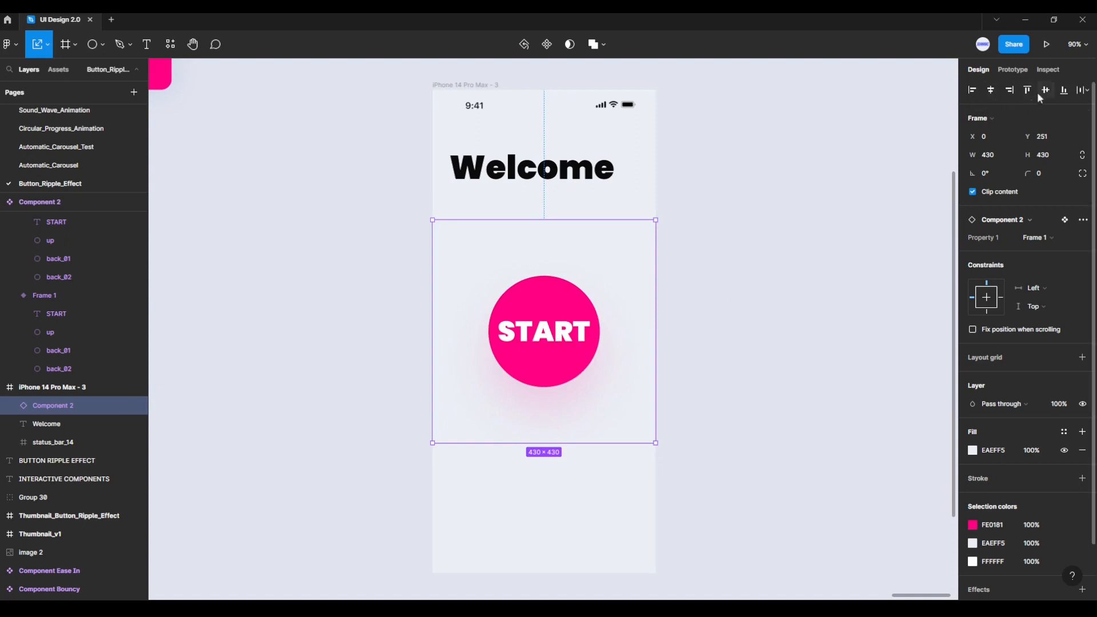
{"action": "left_click", "coordinate": [797, 224]}
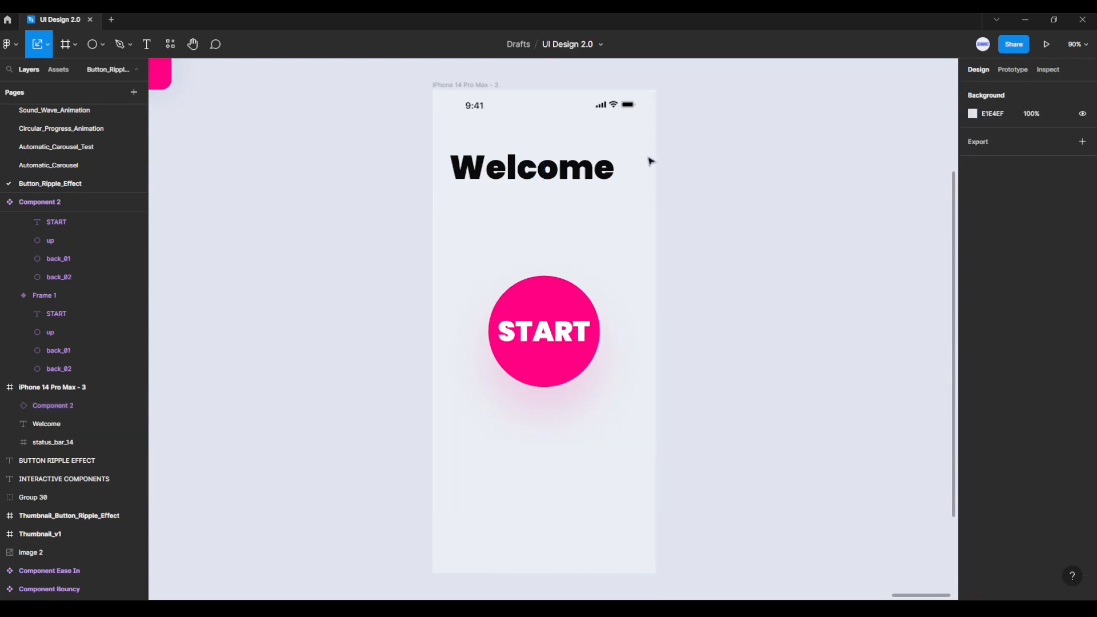
Step: Select the iPhone 14 Pro Max - 3 frame
{"action": "left_click", "coordinate": [490, 84]}
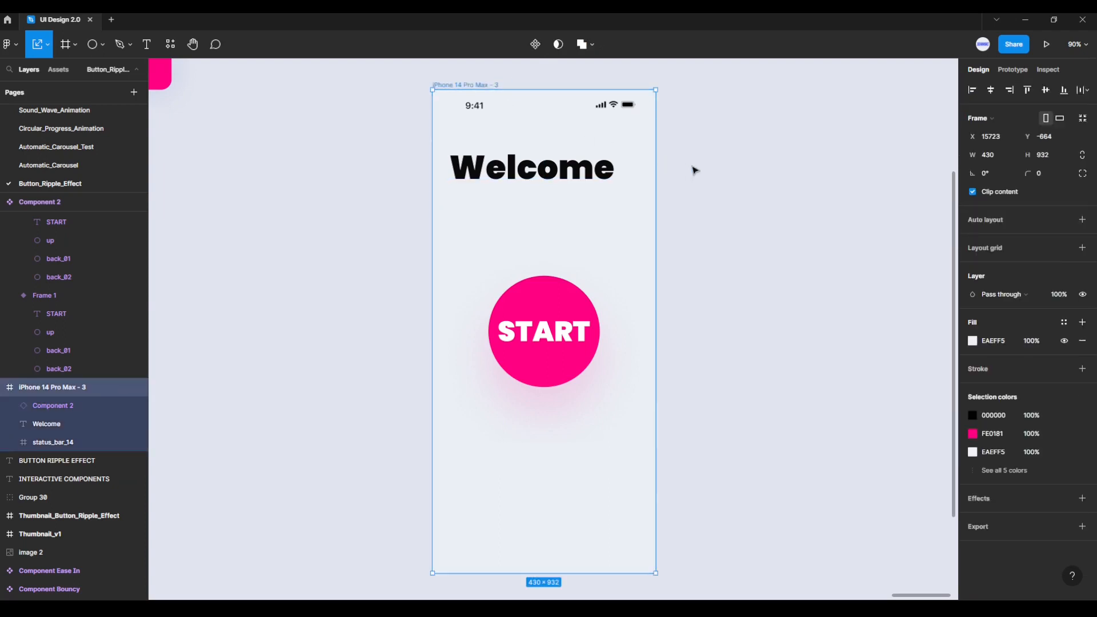